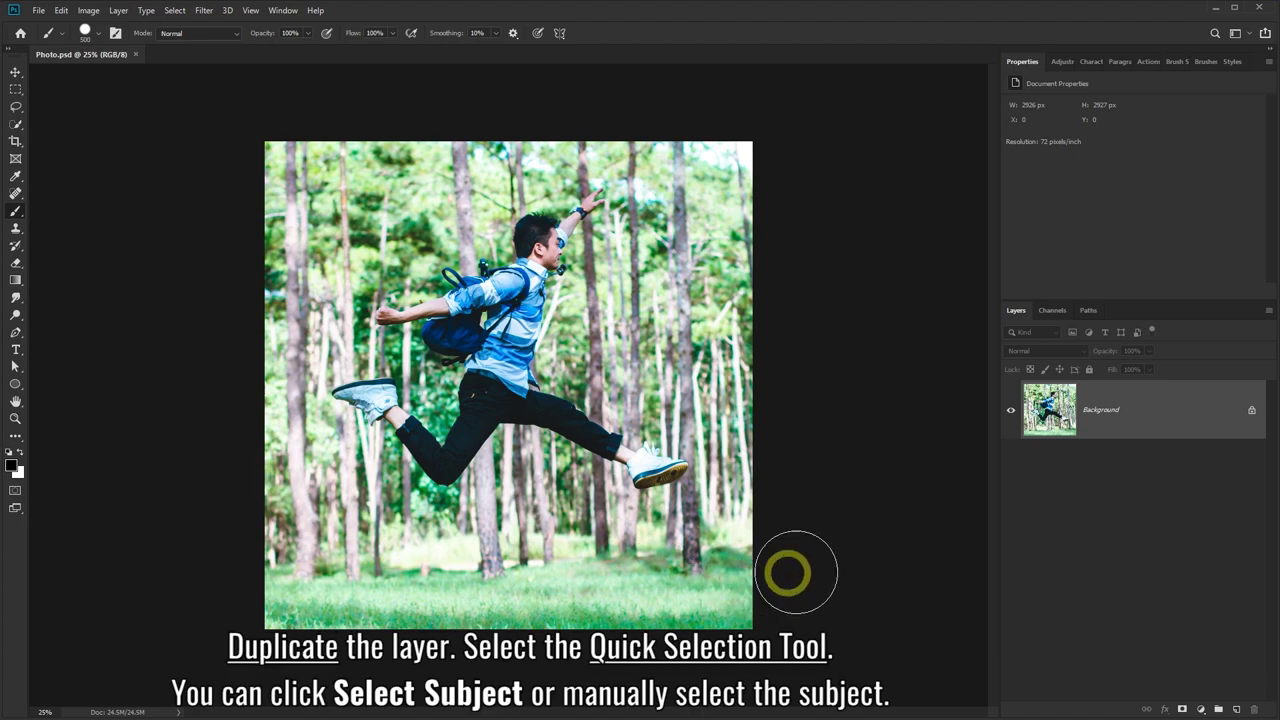
Step: Duplicate the Background forest photo layer into a Background copy layer
left_click_drag(1172, 409, 1238, 708)
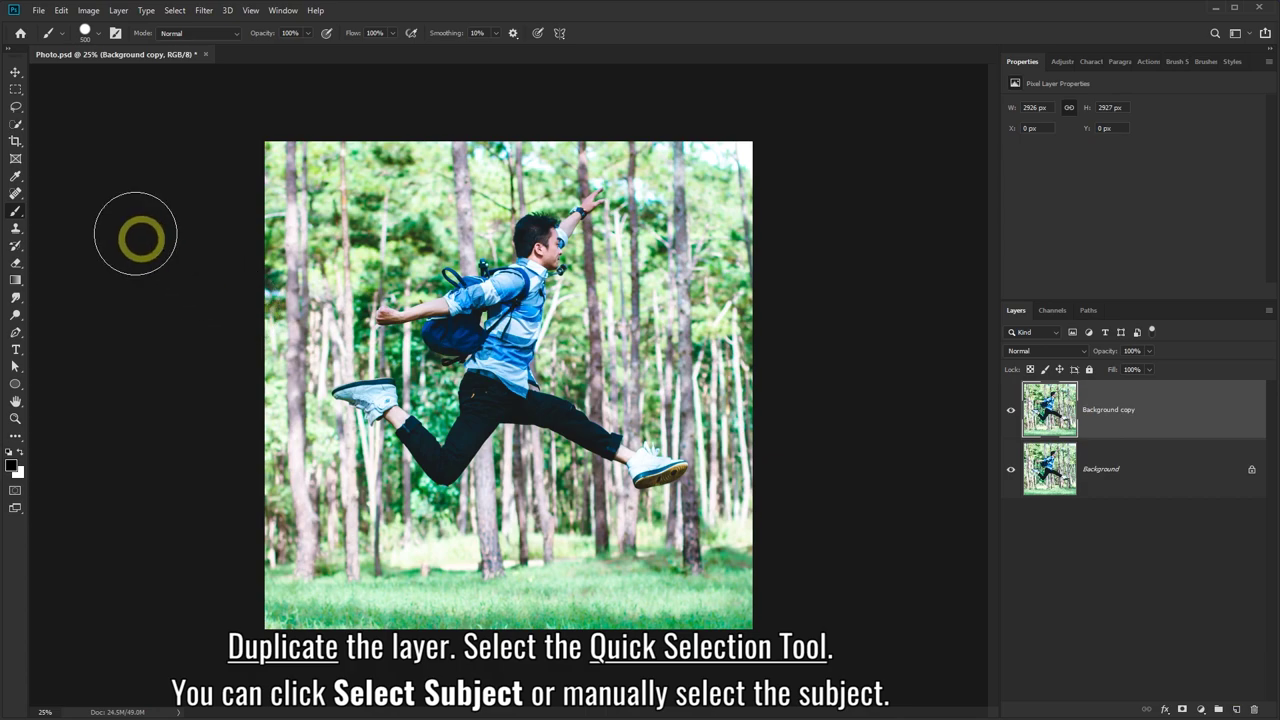
Step: Select the jumping man using Quick Selection at 30 px brush size and Select Subject
left_click_drag(16, 124, 47, 127)
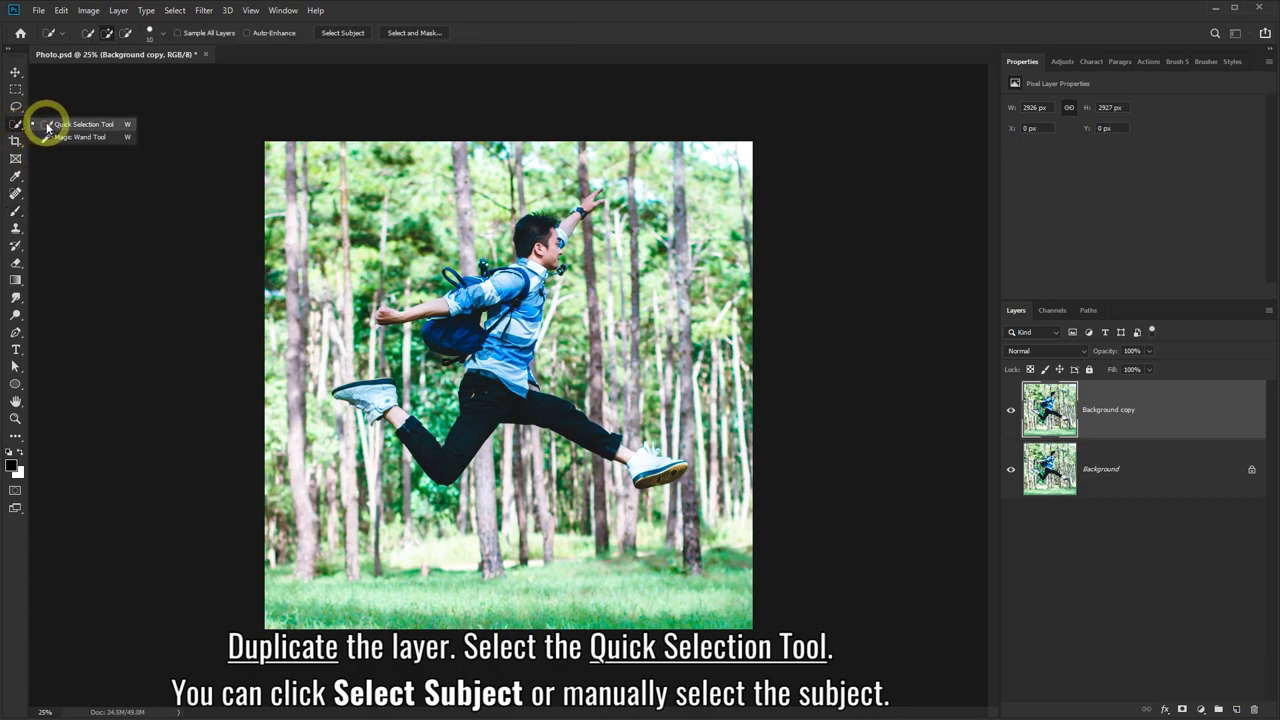
left_click(47, 127)
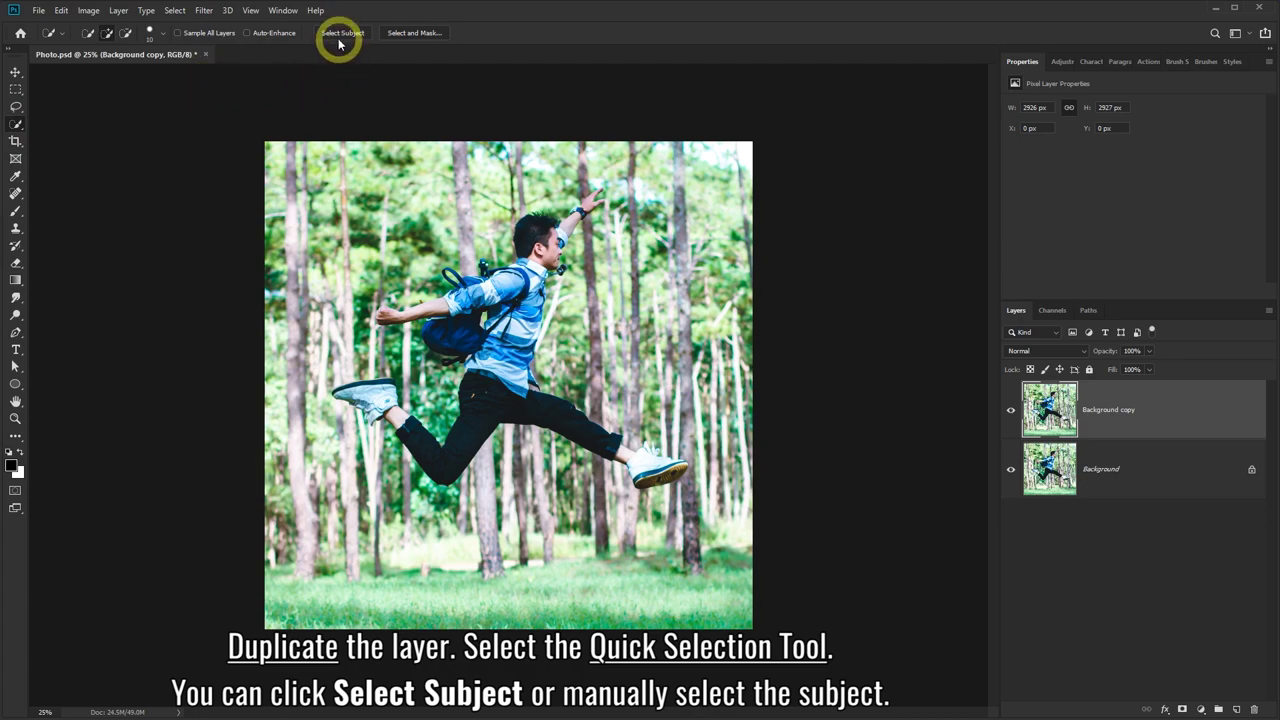
left_click(163, 33)
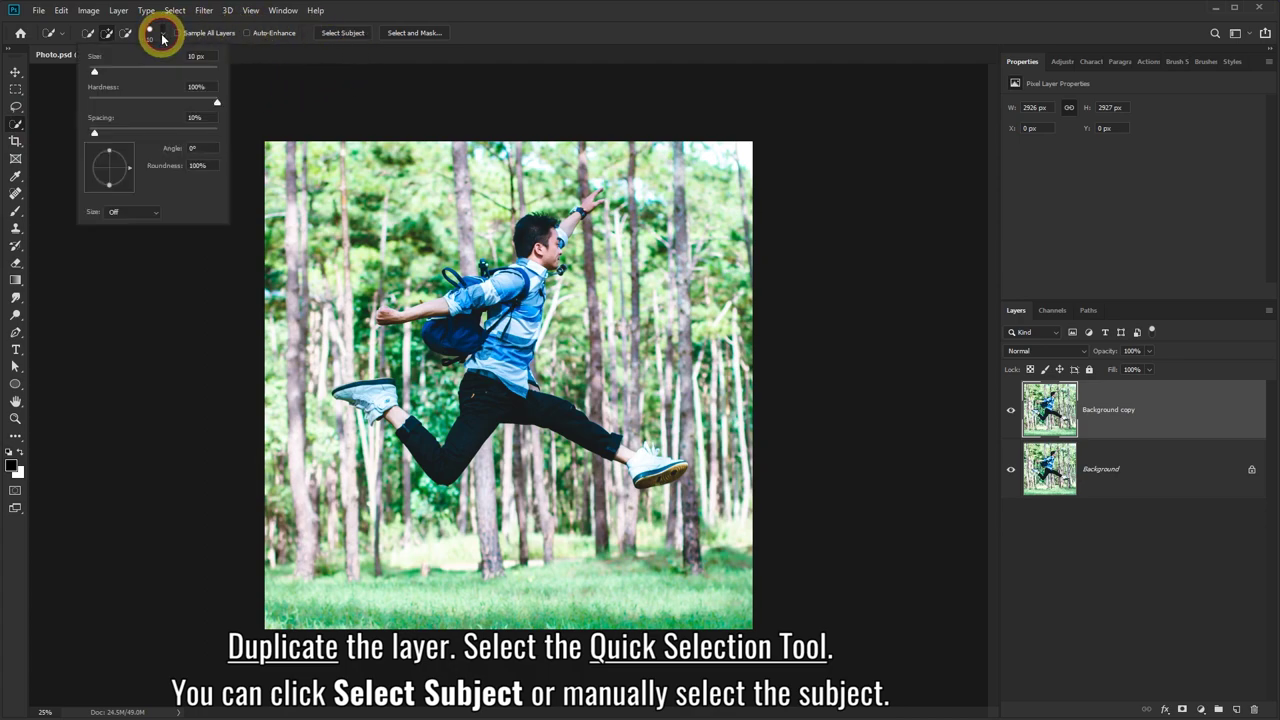
left_click(205, 56)
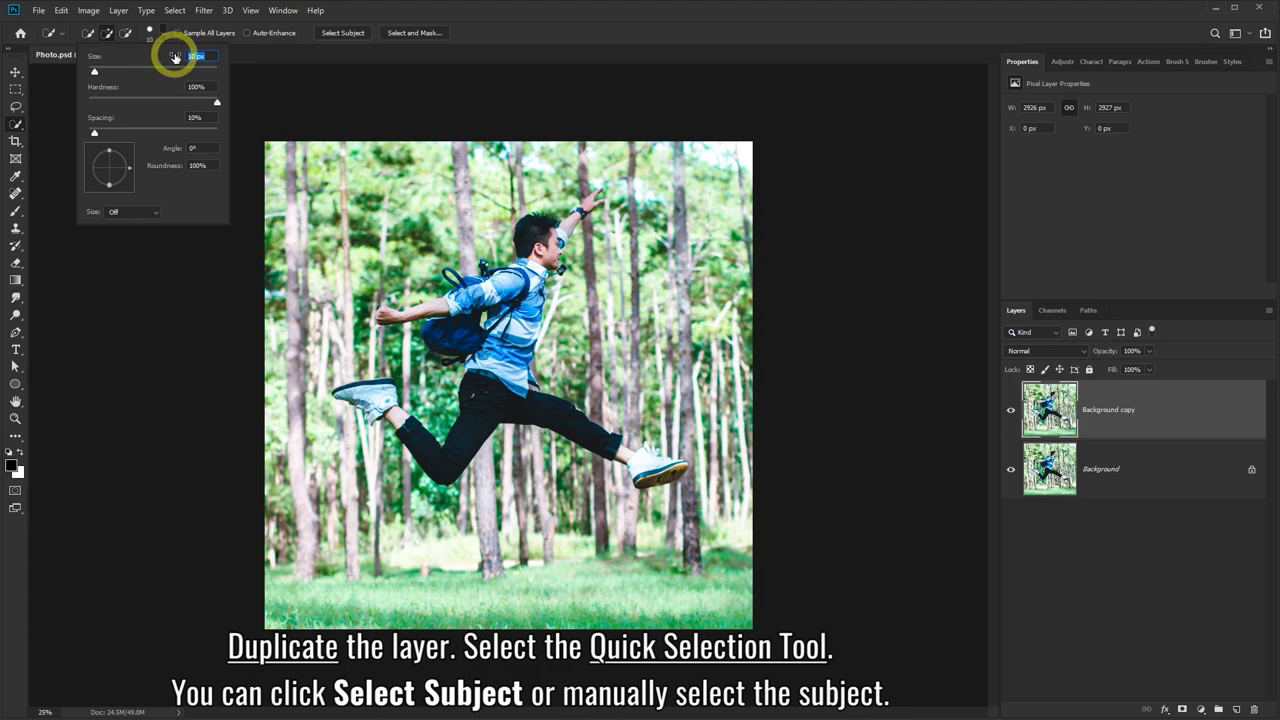
type("30")
left_click(487, 37)
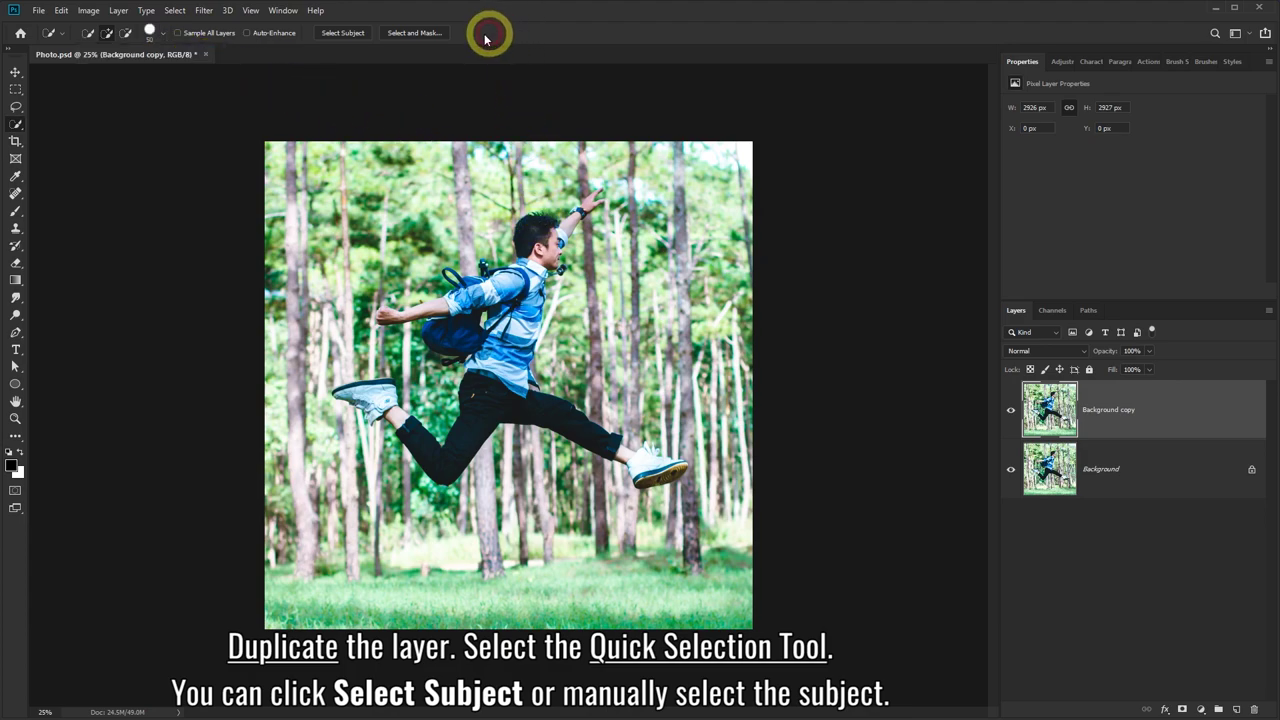
left_click(345, 33)
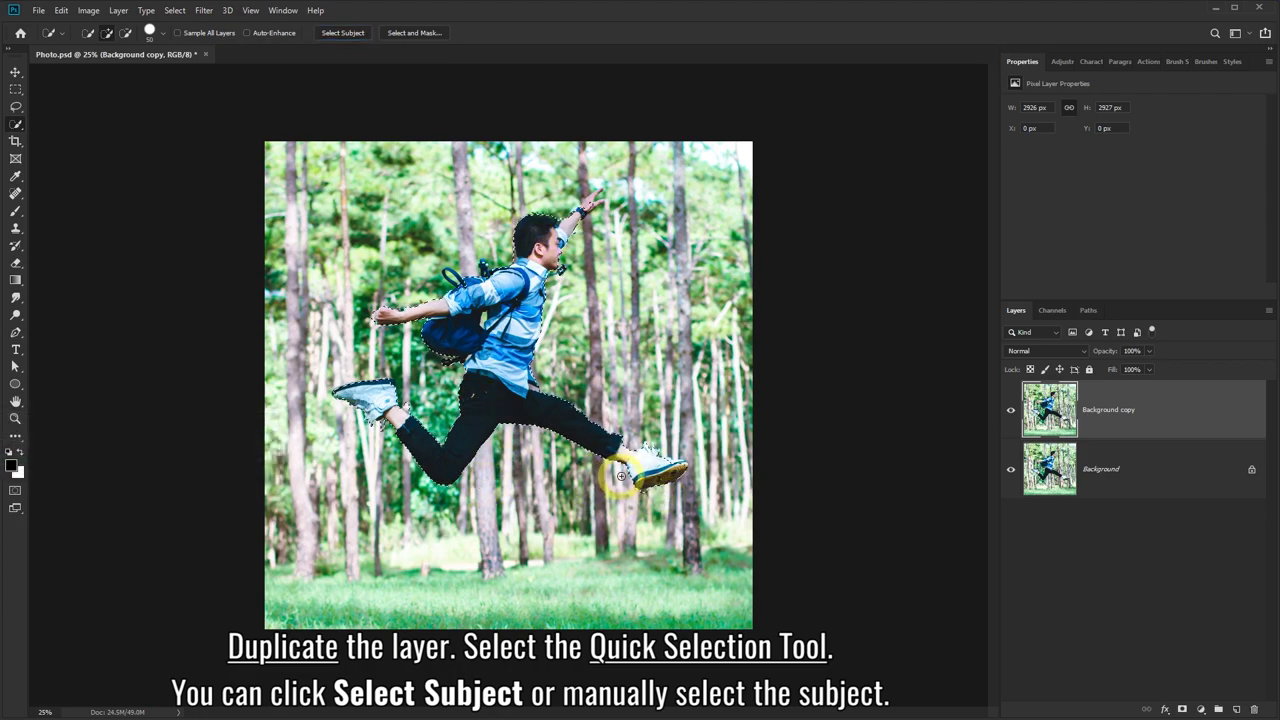
key("alt")
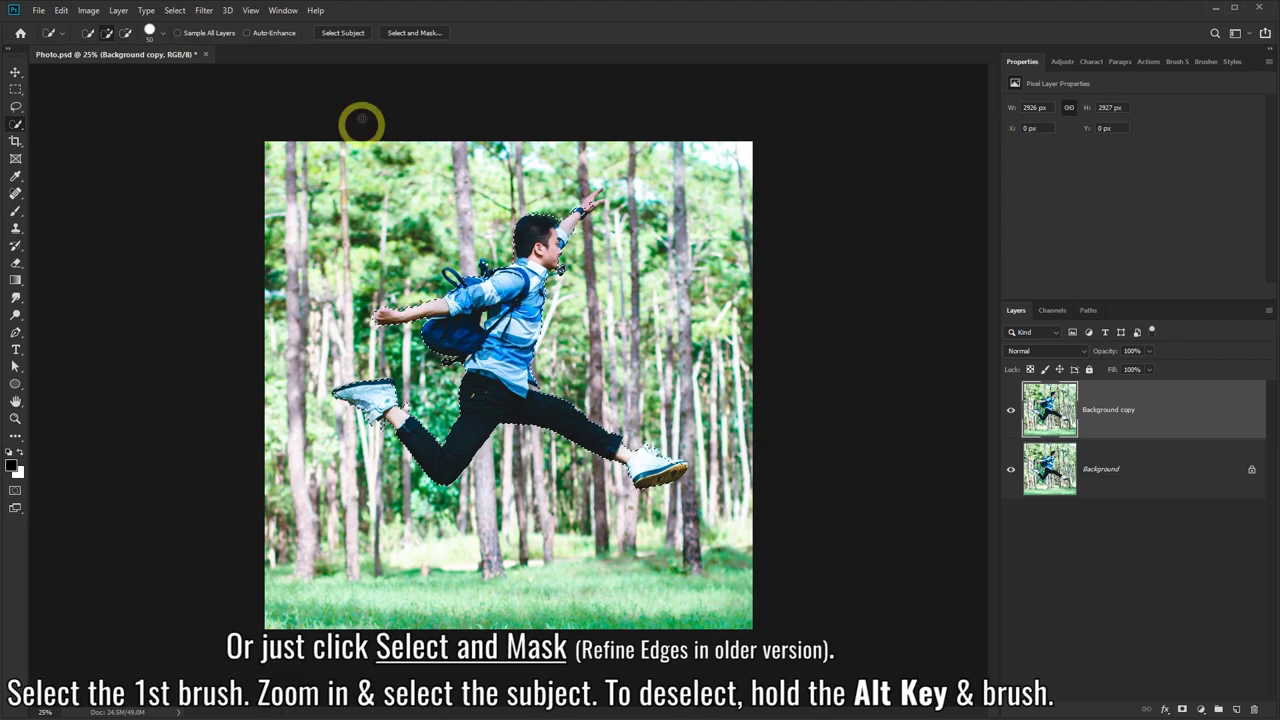
Step: In Select and Mask, brush the raised hand into the selection with a 20 px brush
left_click(409, 34)
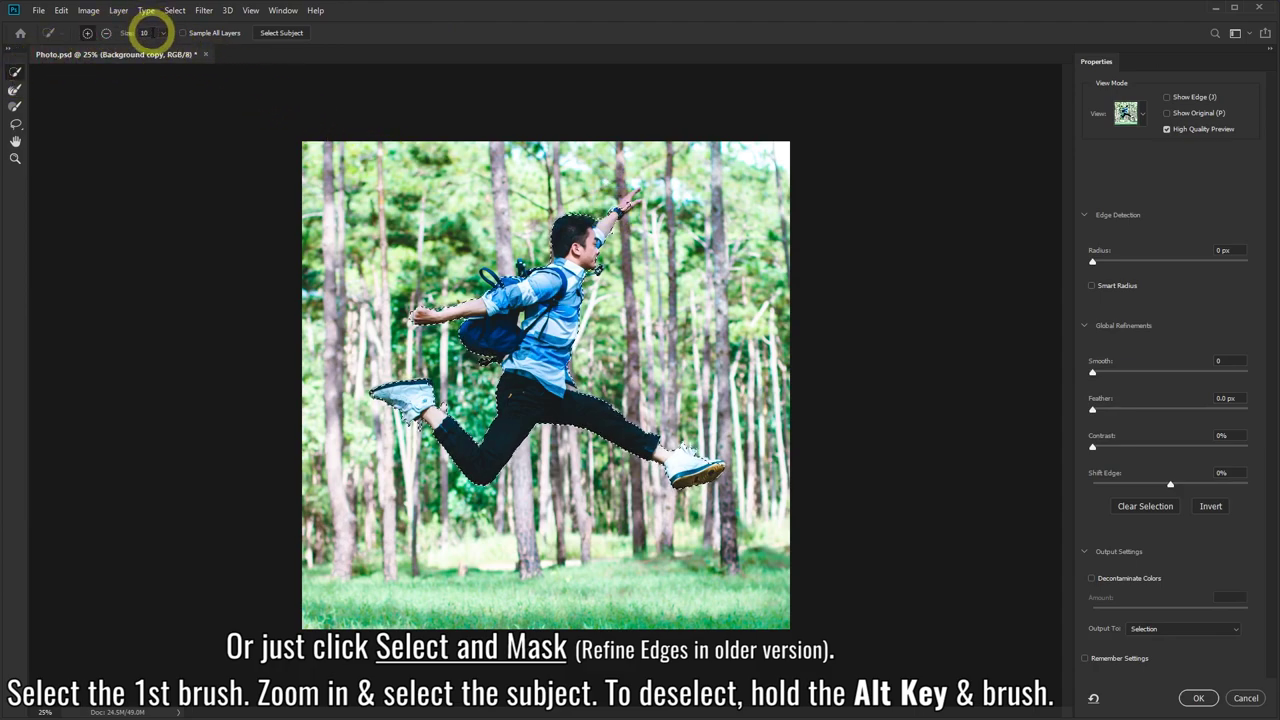
double_click(144, 33)
type("20")
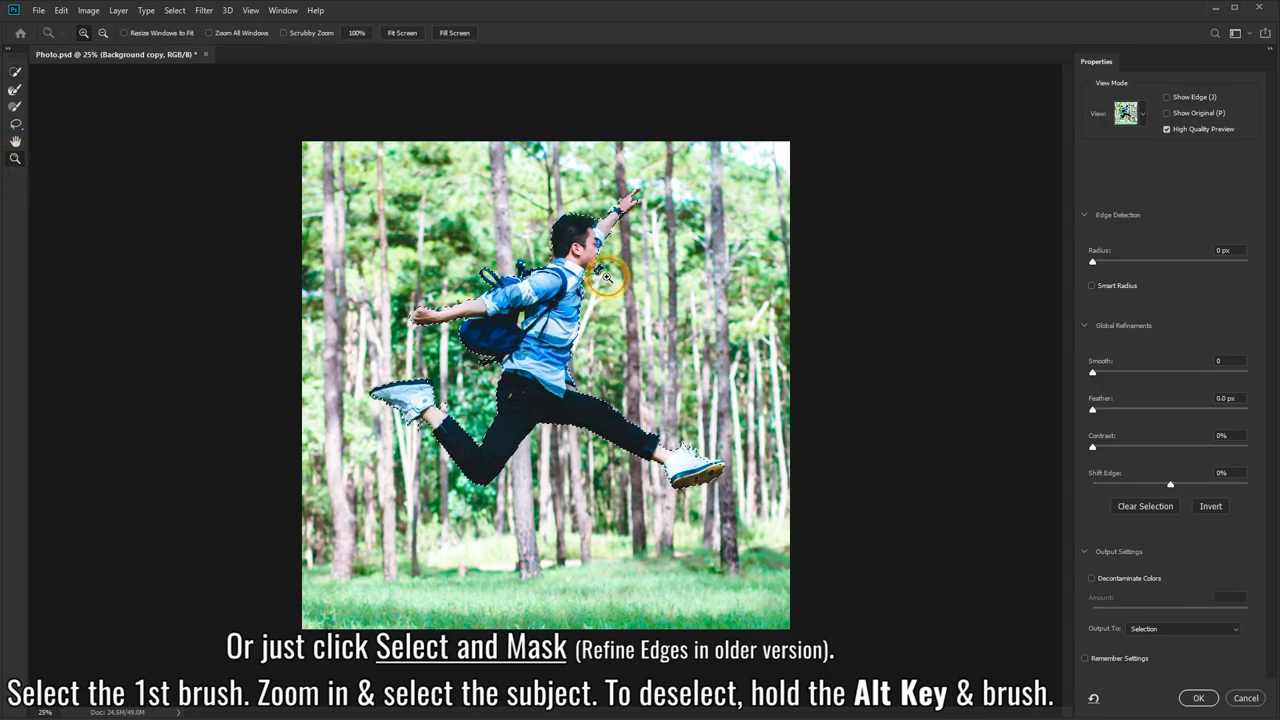
left_click_drag(595, 230, 700, 230)
left_click_drag(756, 82, 732, 166)
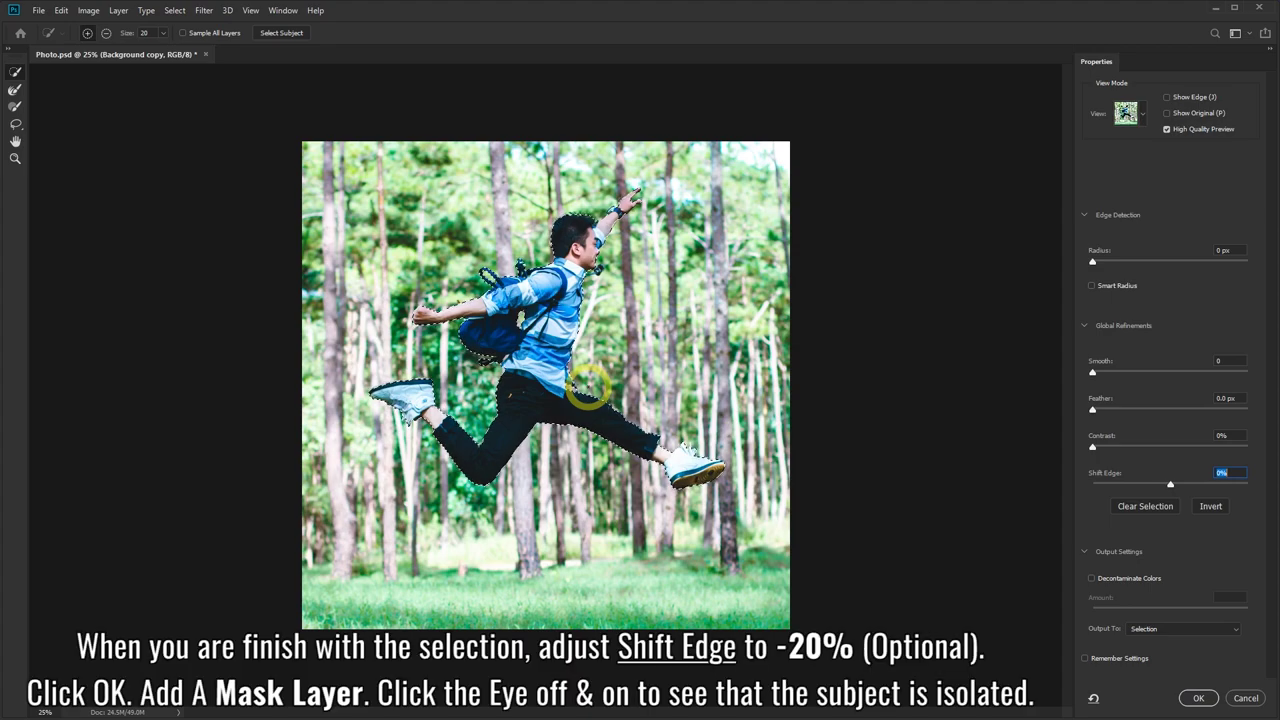
Step: Set Shift Edge to -20% in Marching Ants view and apply the refinement
left_click(1143, 118)
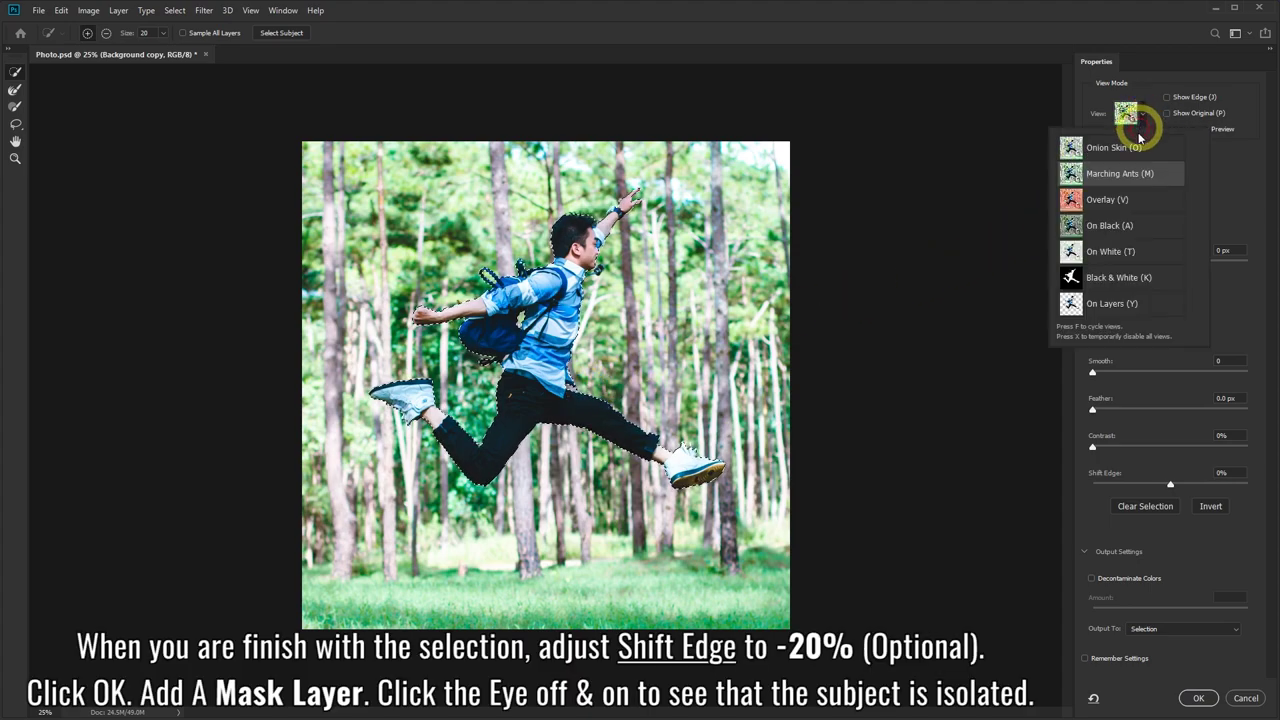
left_click(1125, 112)
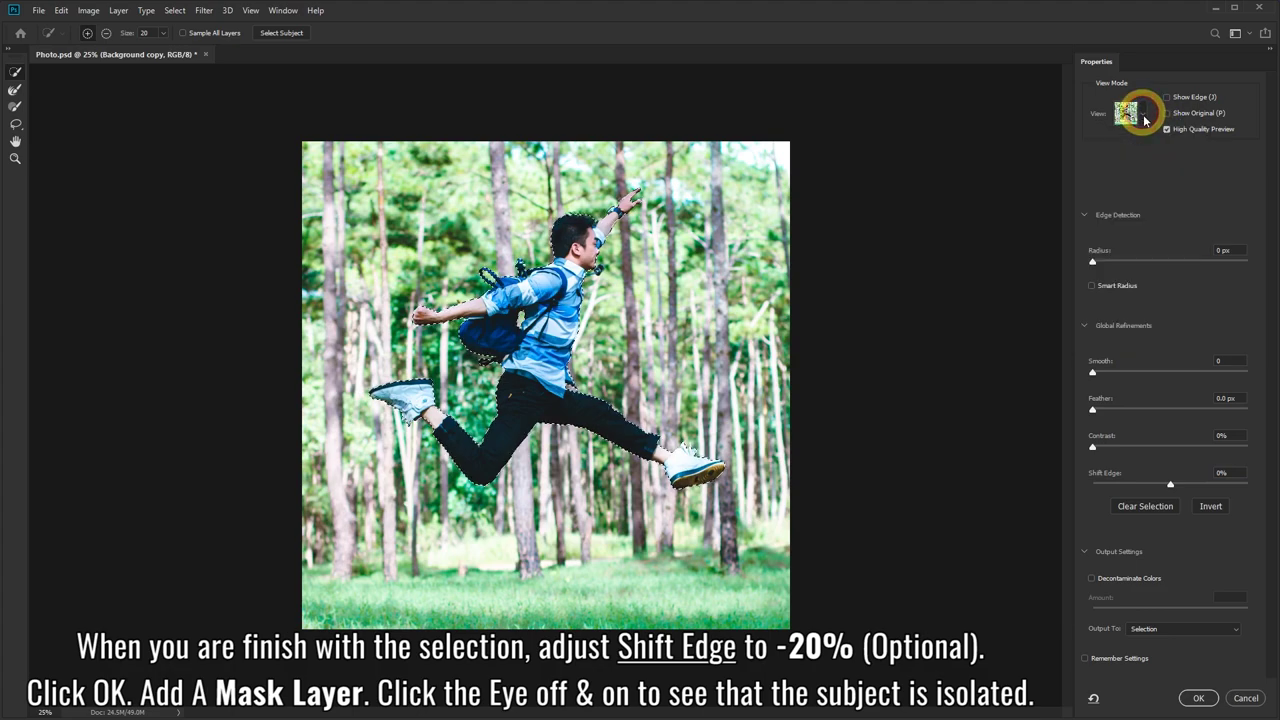
left_click_drag(1171, 487, 1156, 490)
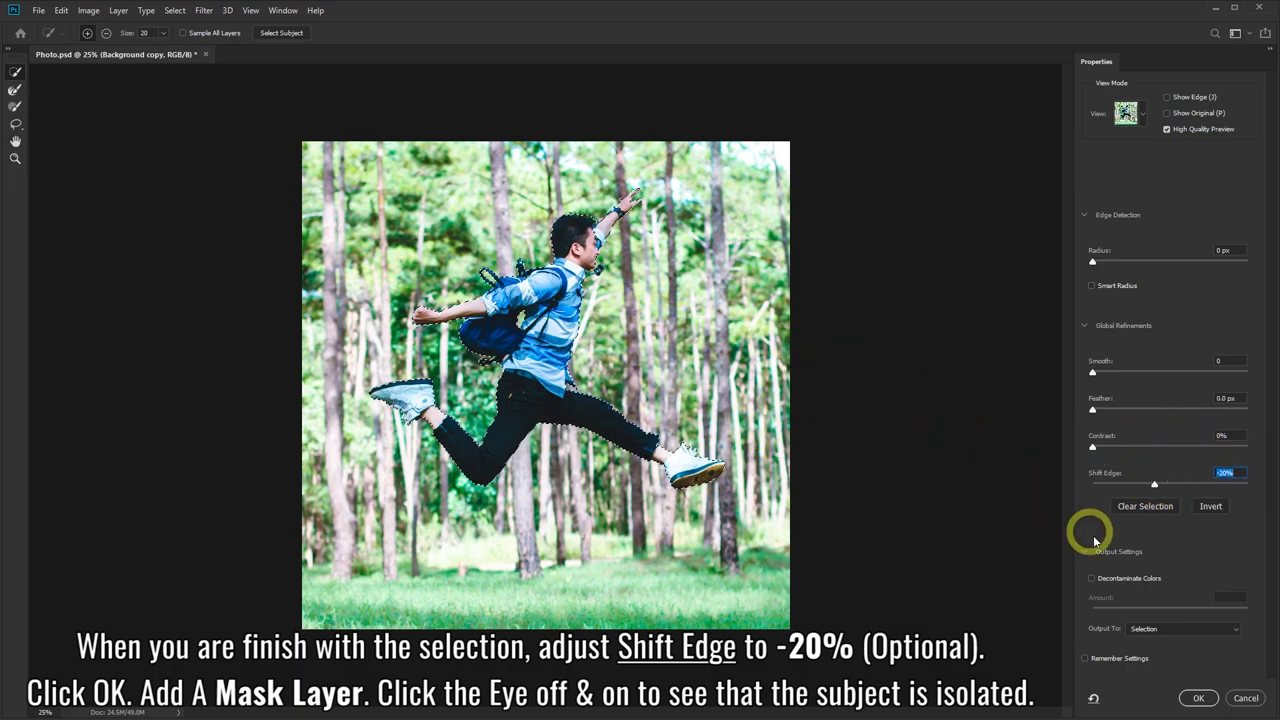
left_click(1199, 699)
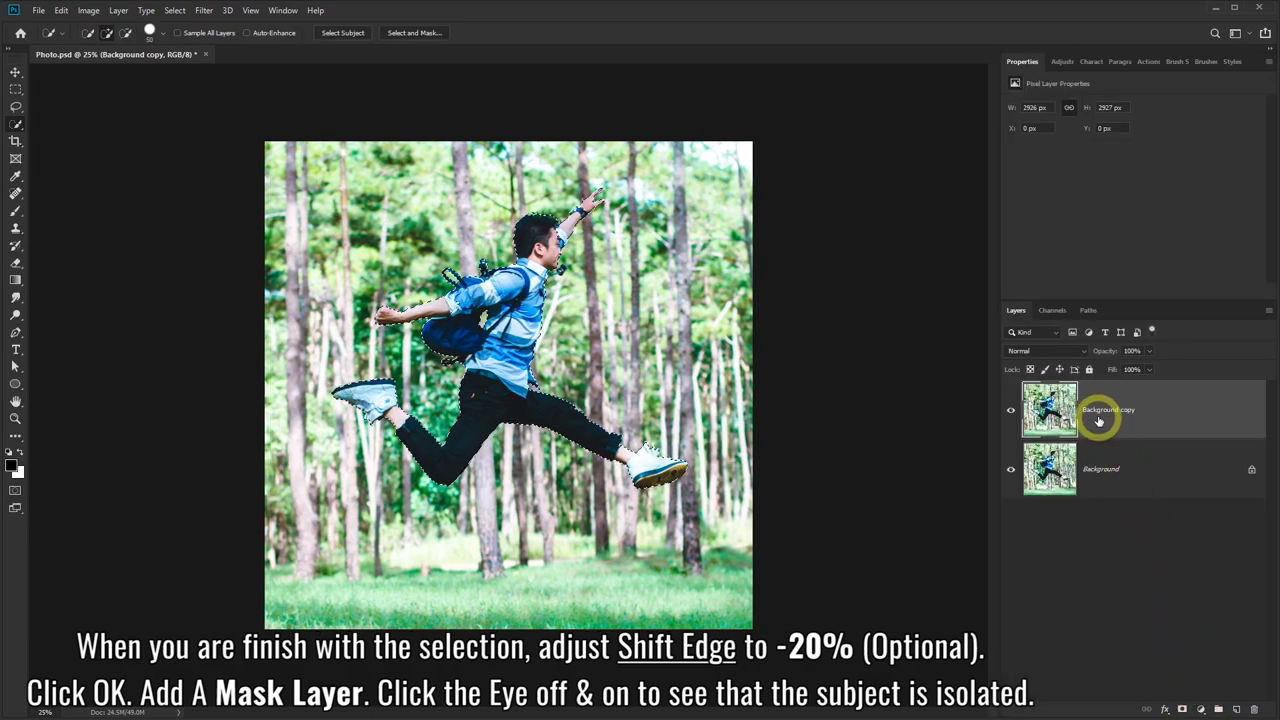
Step: Add a layer mask to Background copy and toggle Background visibility to check the isolation
left_click(1182, 709)
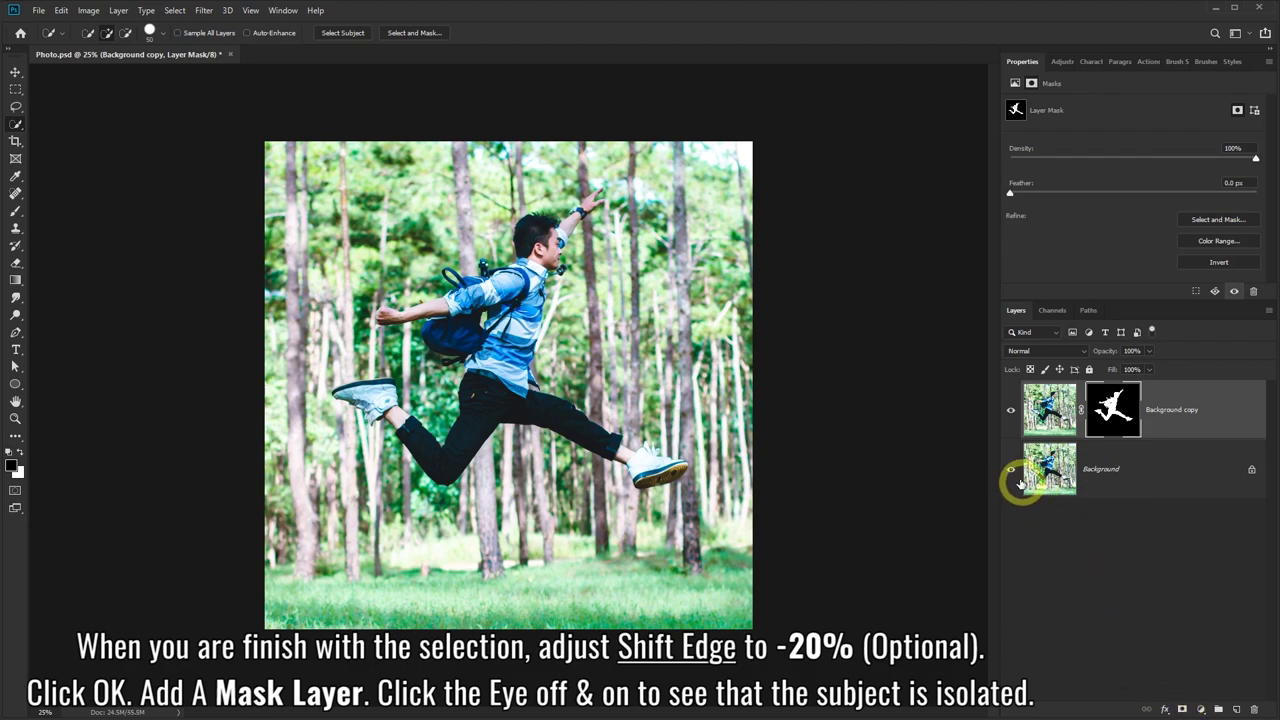
left_click(1011, 470)
left_click(1012, 470)
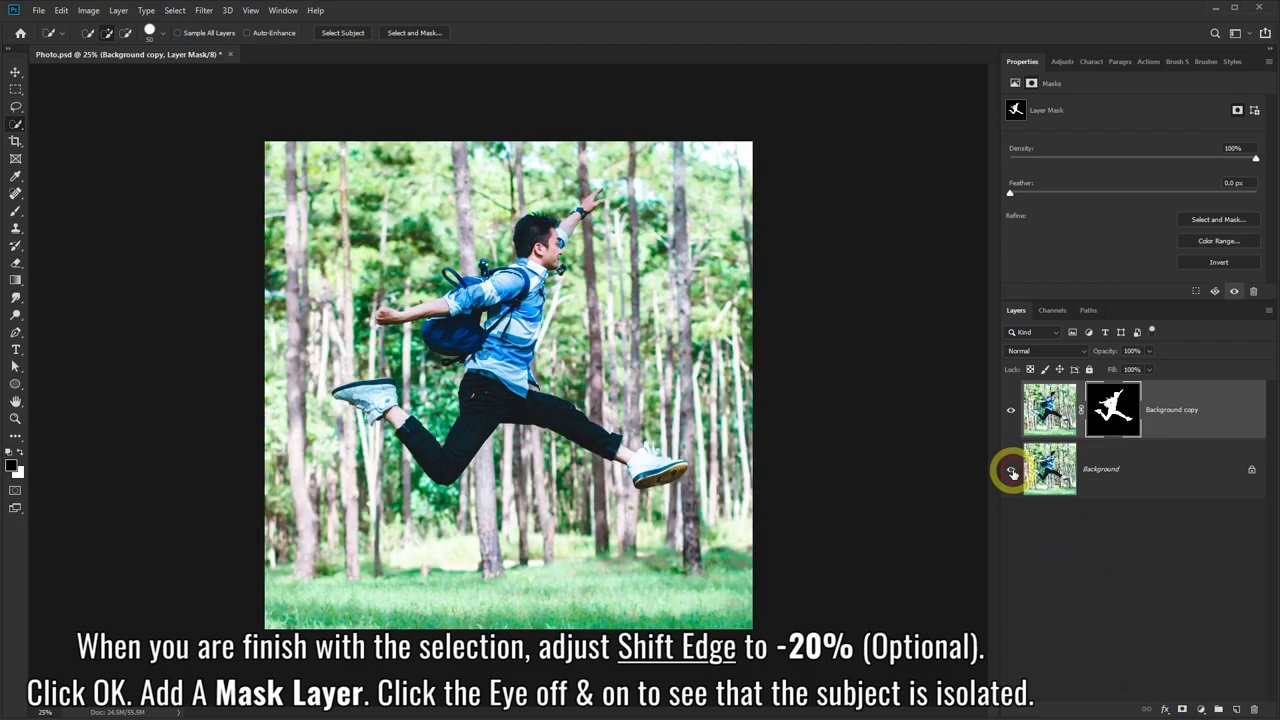
left_click(1011, 470)
left_click(1011, 470)
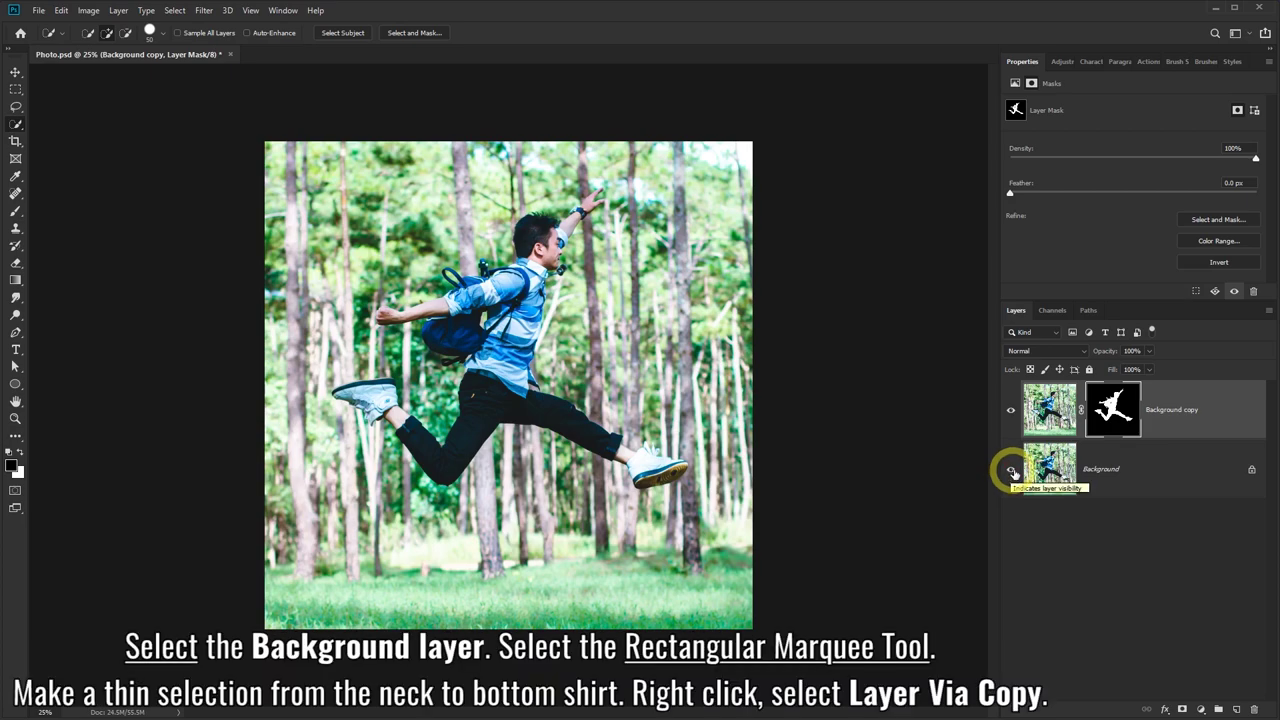
Step: Copy a thin neck-to-shirt strip from the Background layer onto new Layer 1 via Layer Via Copy
left_click(1166, 472)
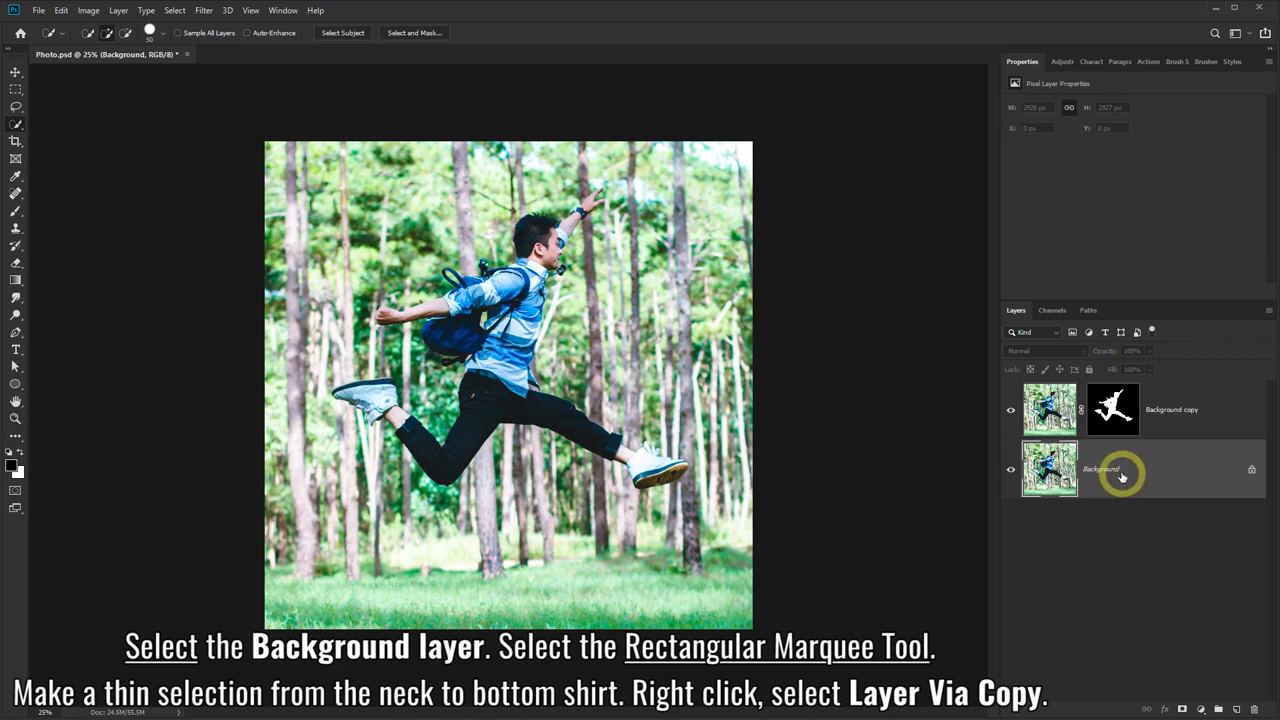
left_click(16, 91)
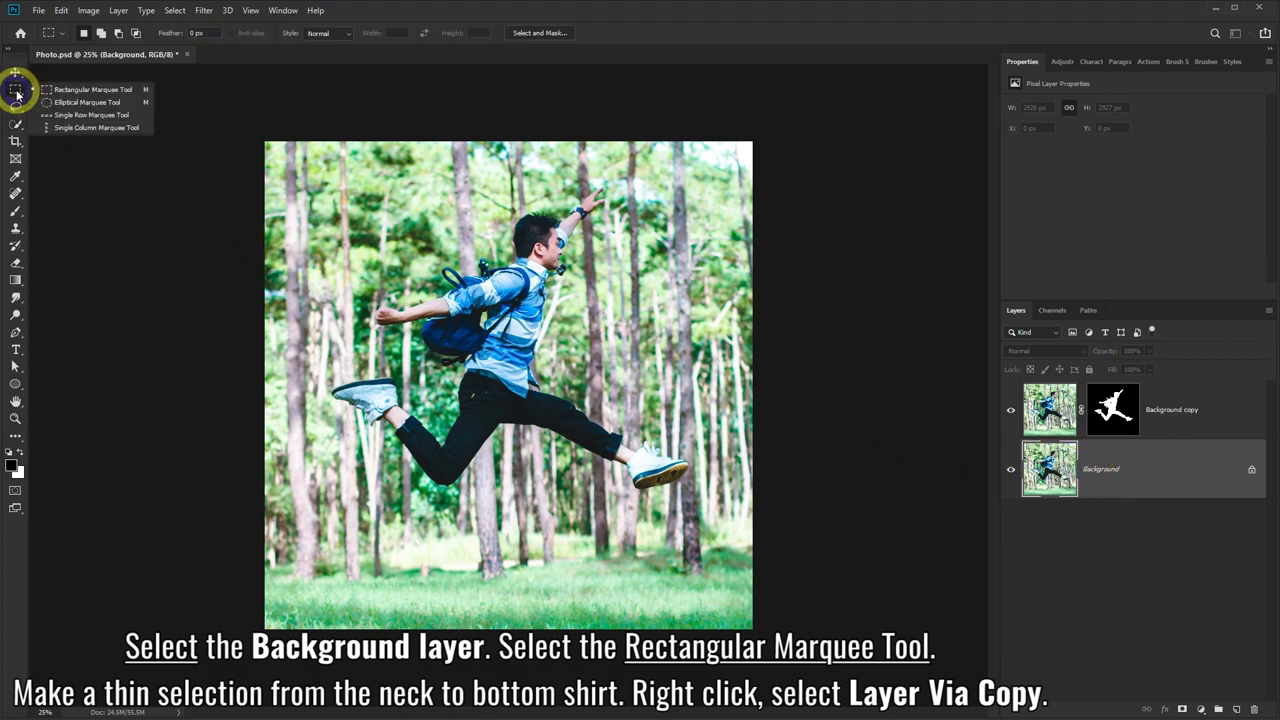
left_click(60, 89)
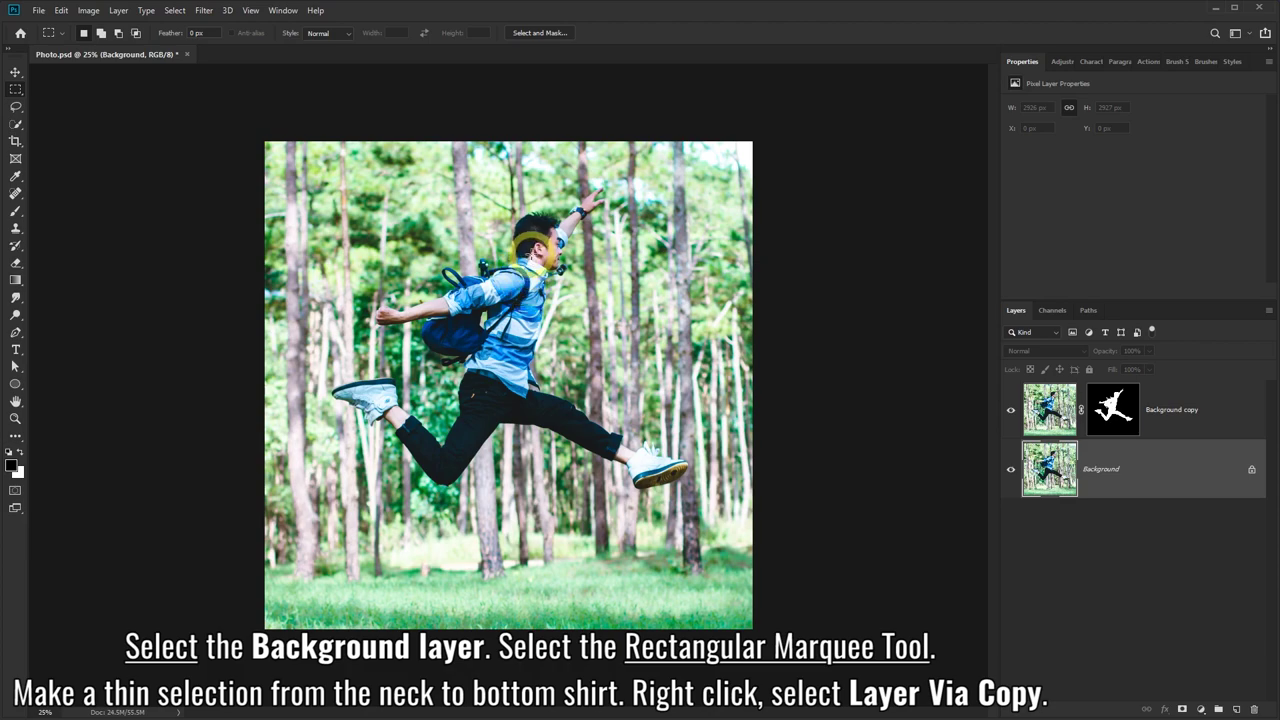
left_click_drag(531, 250, 525, 346)
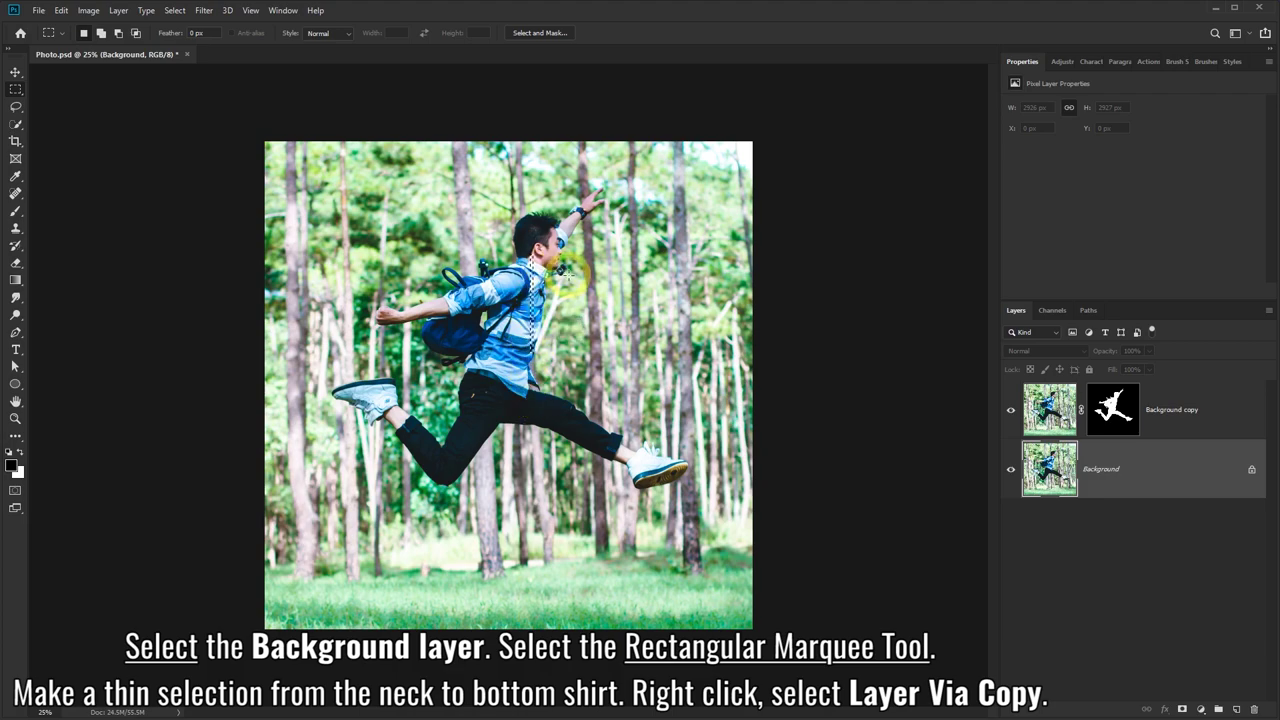
right_click(571, 282)
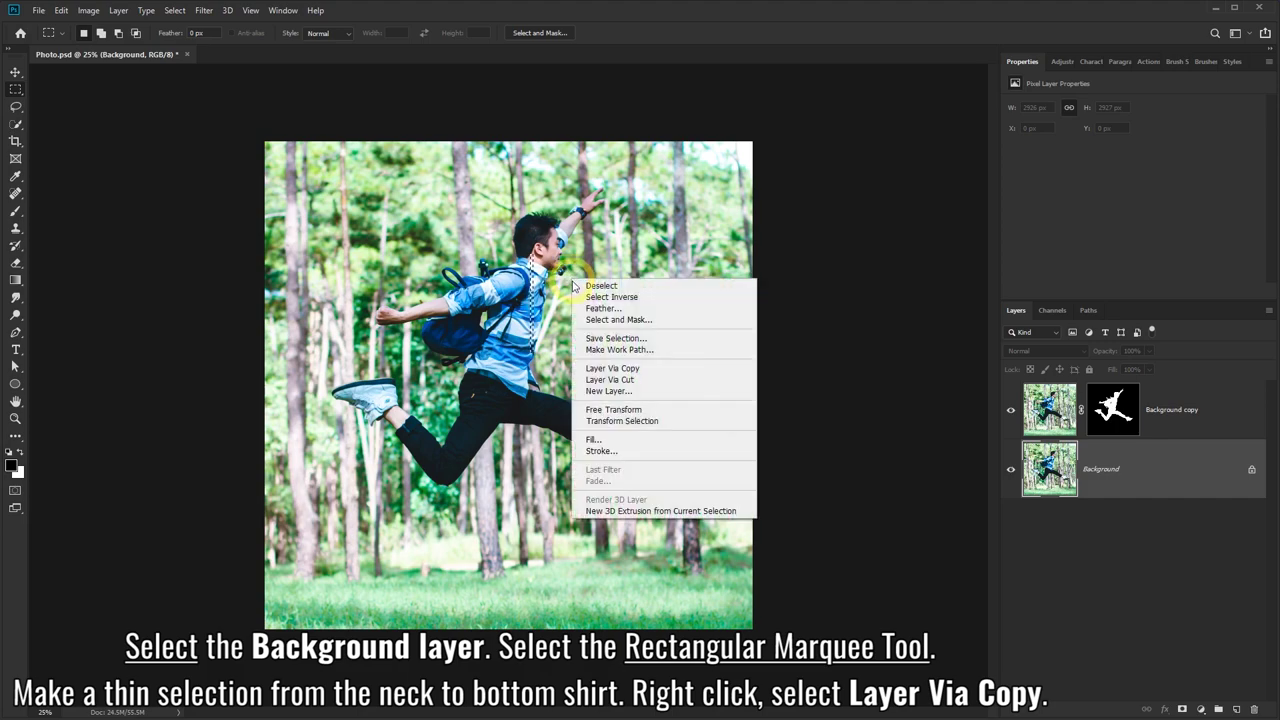
left_click(620, 370)
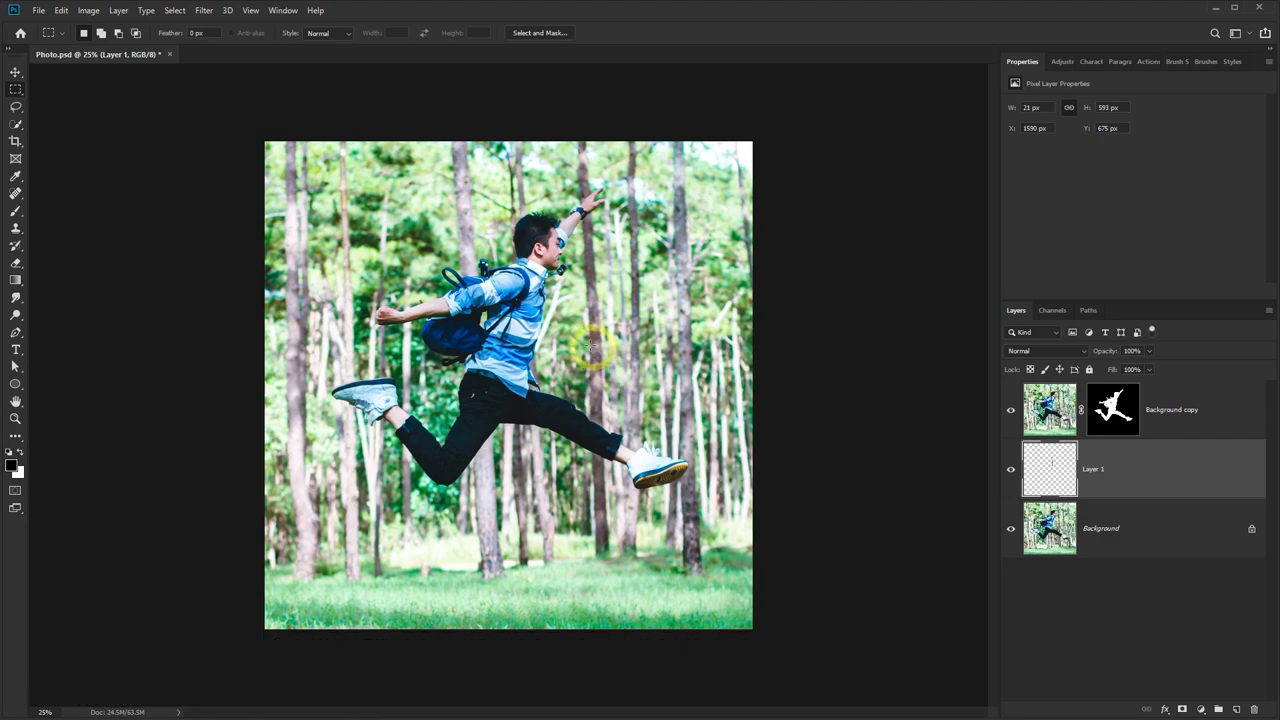
Step: Free Transform Layer 1's strip out to both the left and right photo edges
right_click(538, 292)
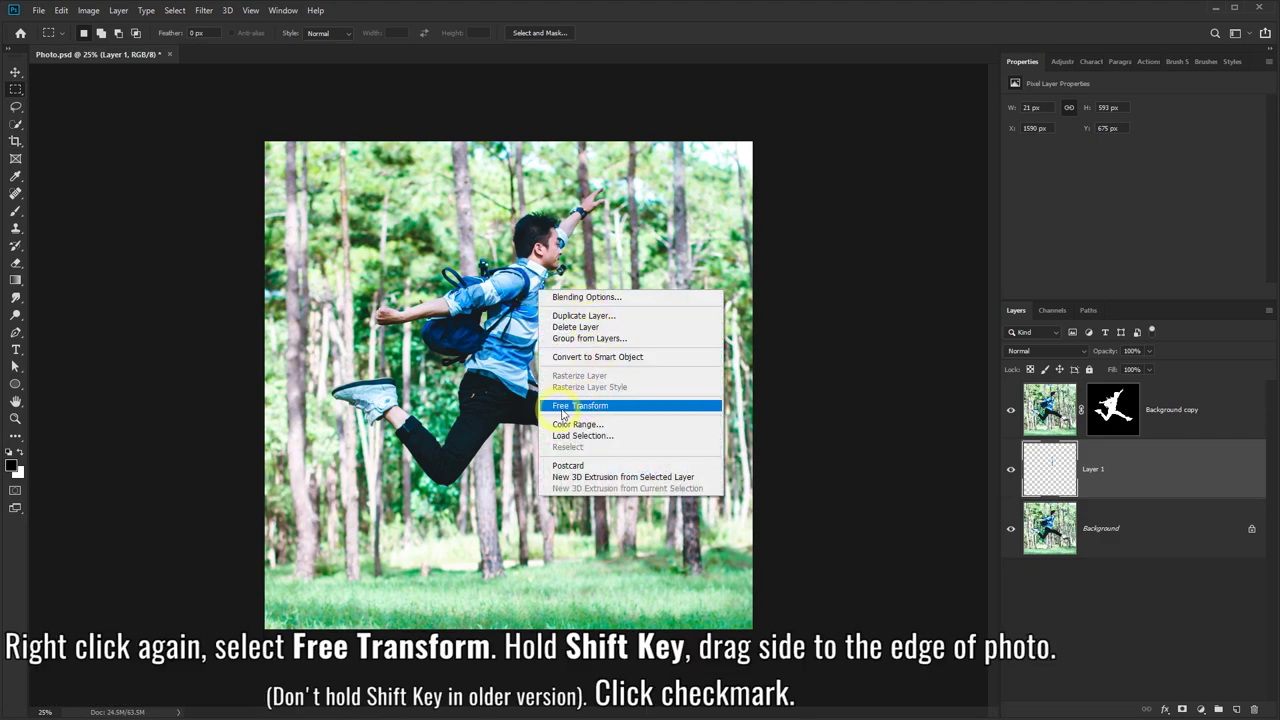
left_click(594, 406)
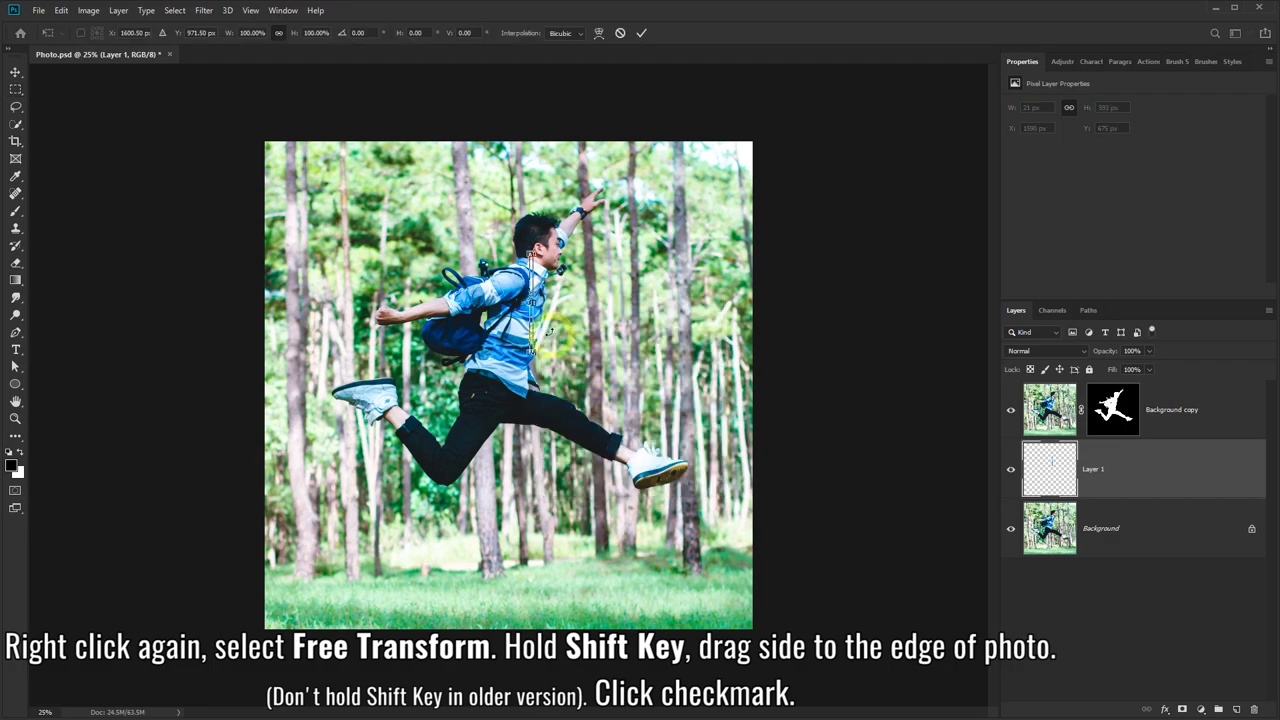
left_click_drag(536, 302, 757, 299)
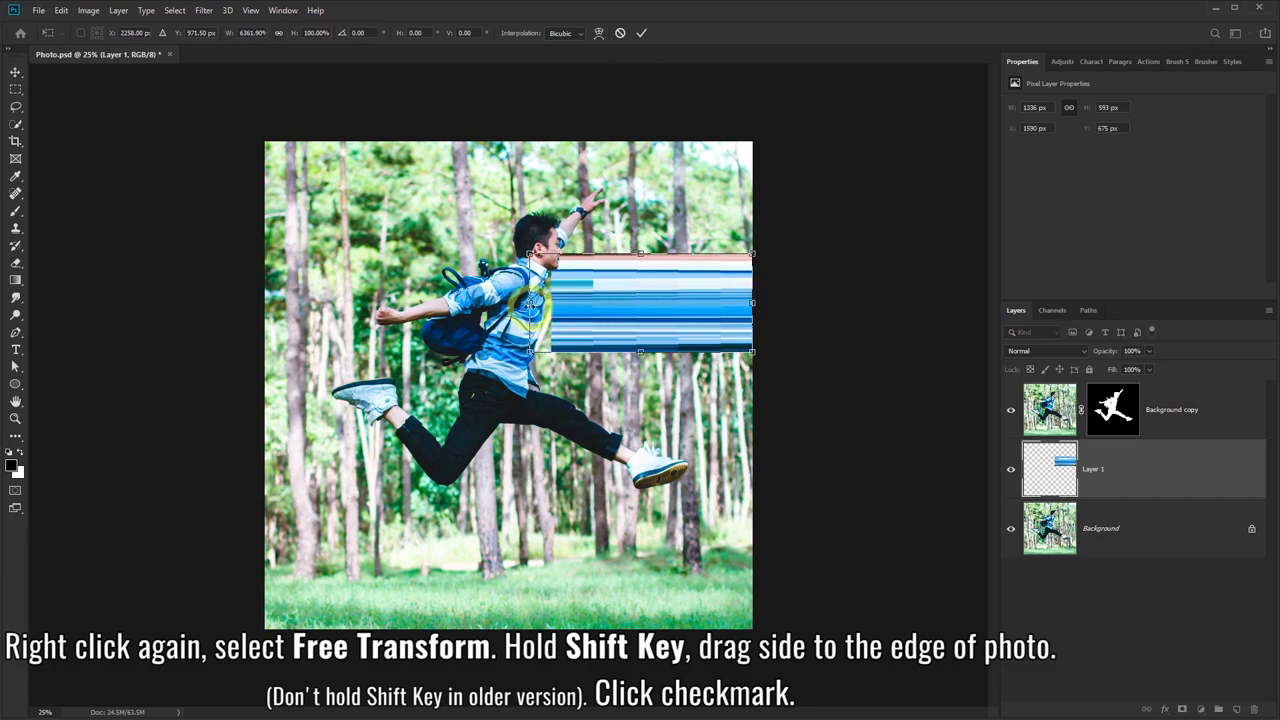
left_click_drag(528, 302, 262, 302)
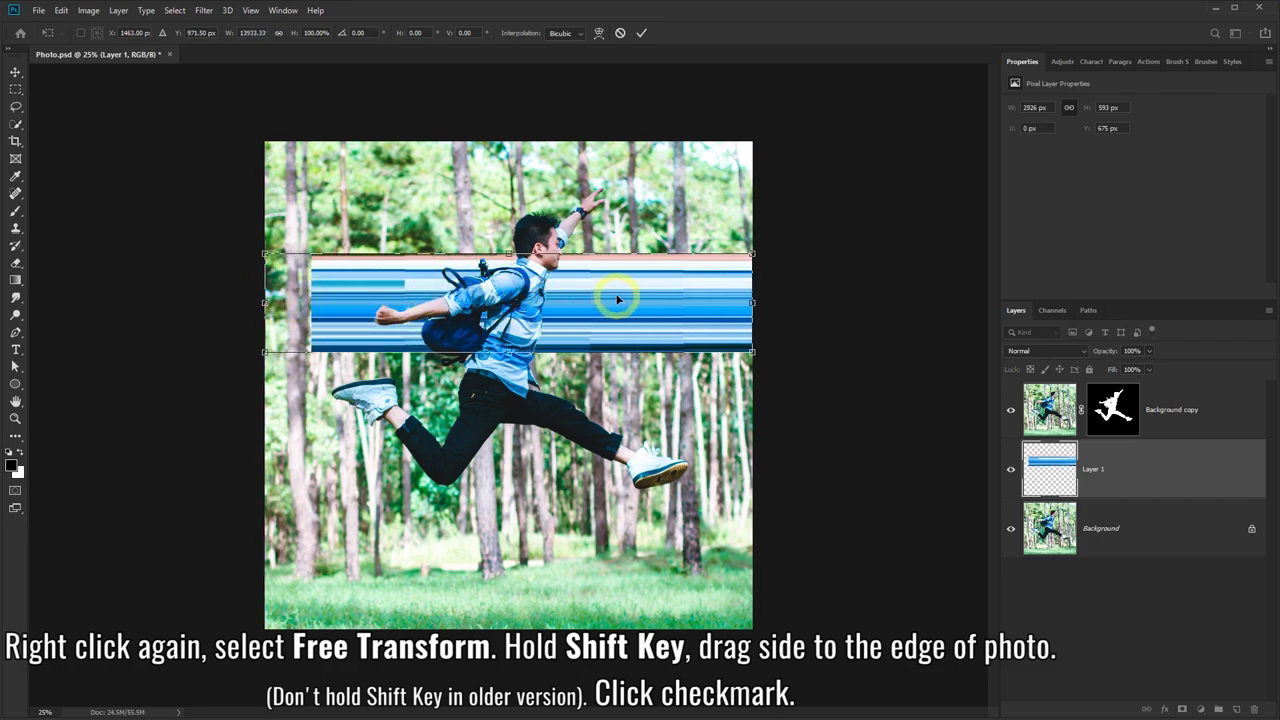
left_click(641, 33)
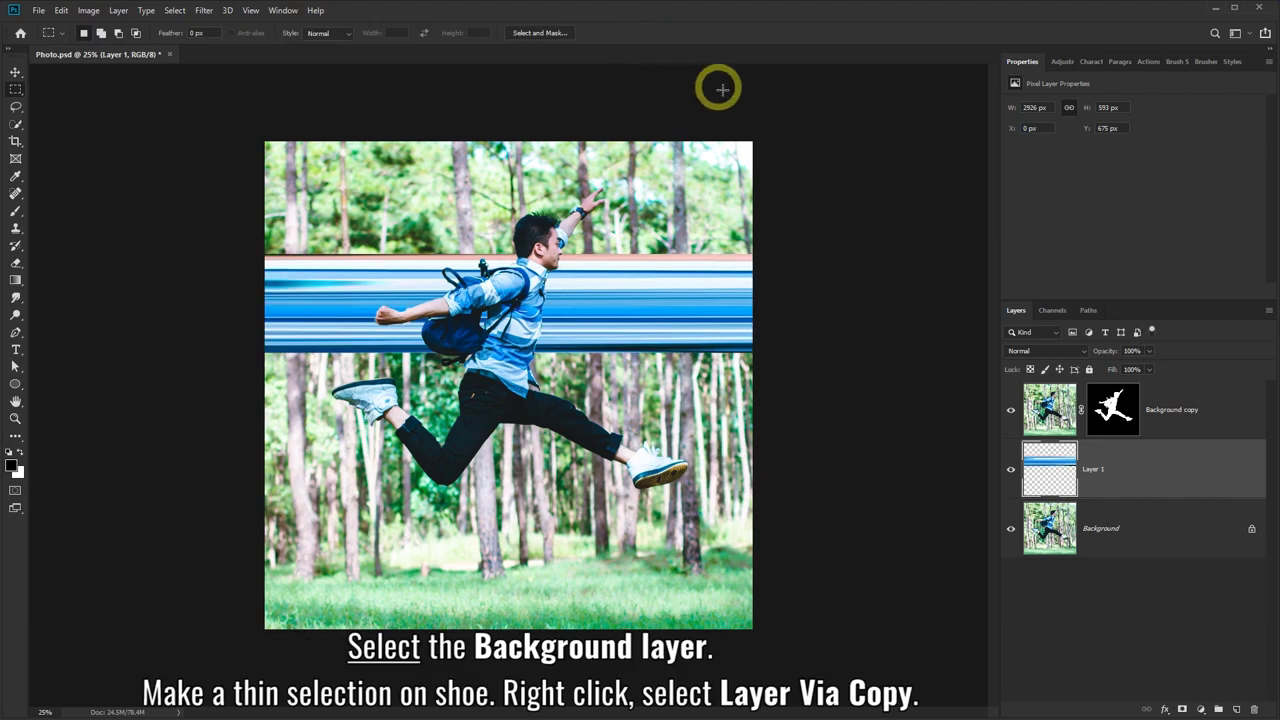
Step: Copy a thin slice of the right shoe from Background onto new Layer 2
left_click(1115, 535)
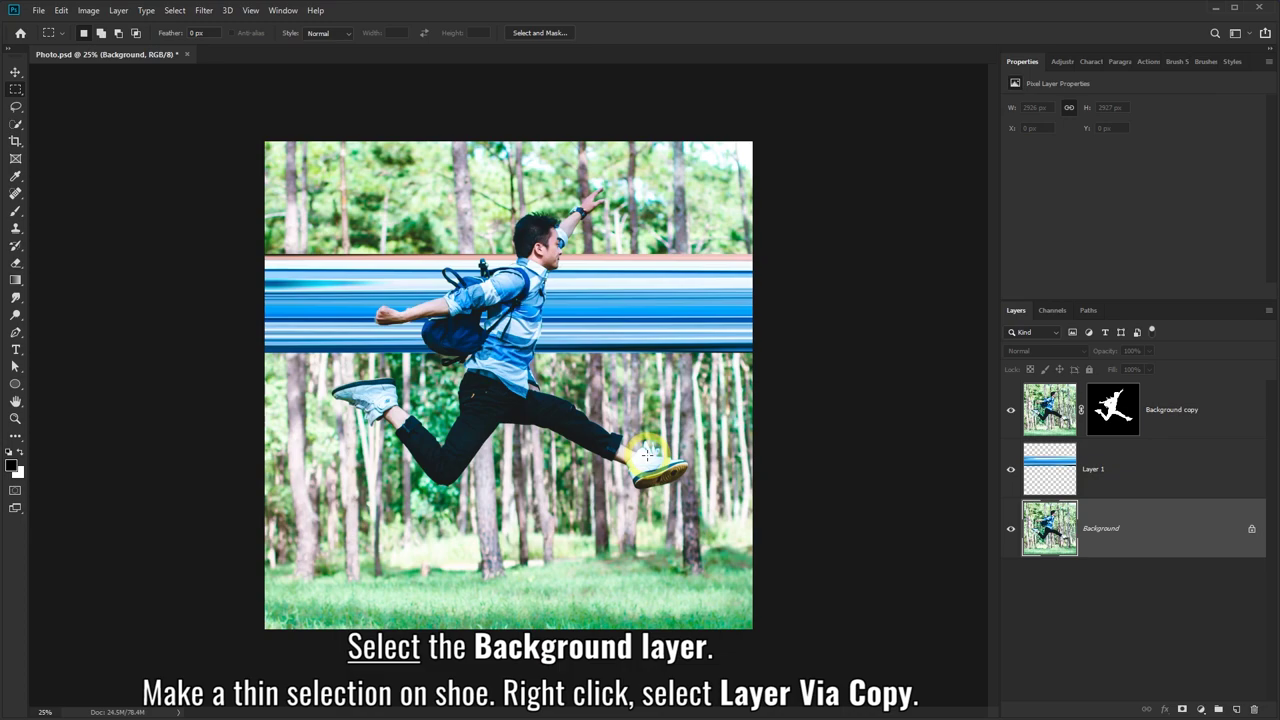
left_click_drag(651, 458, 658, 488)
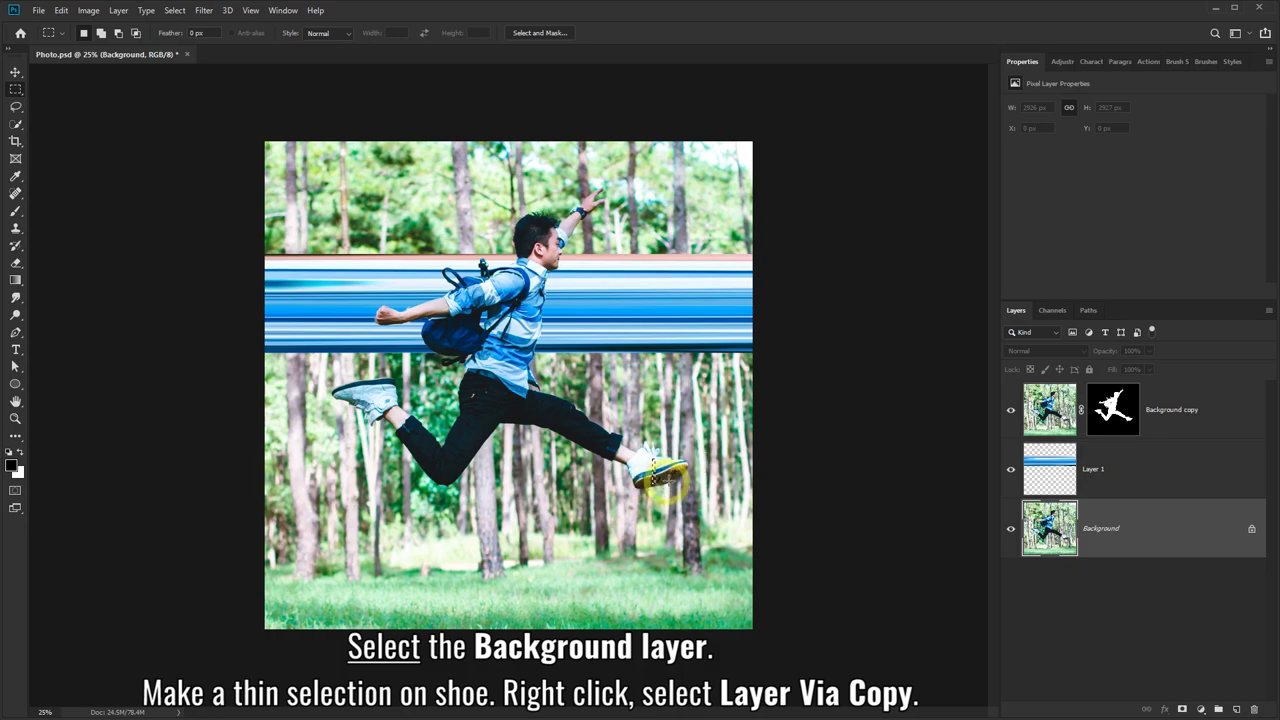
right_click(674, 455)
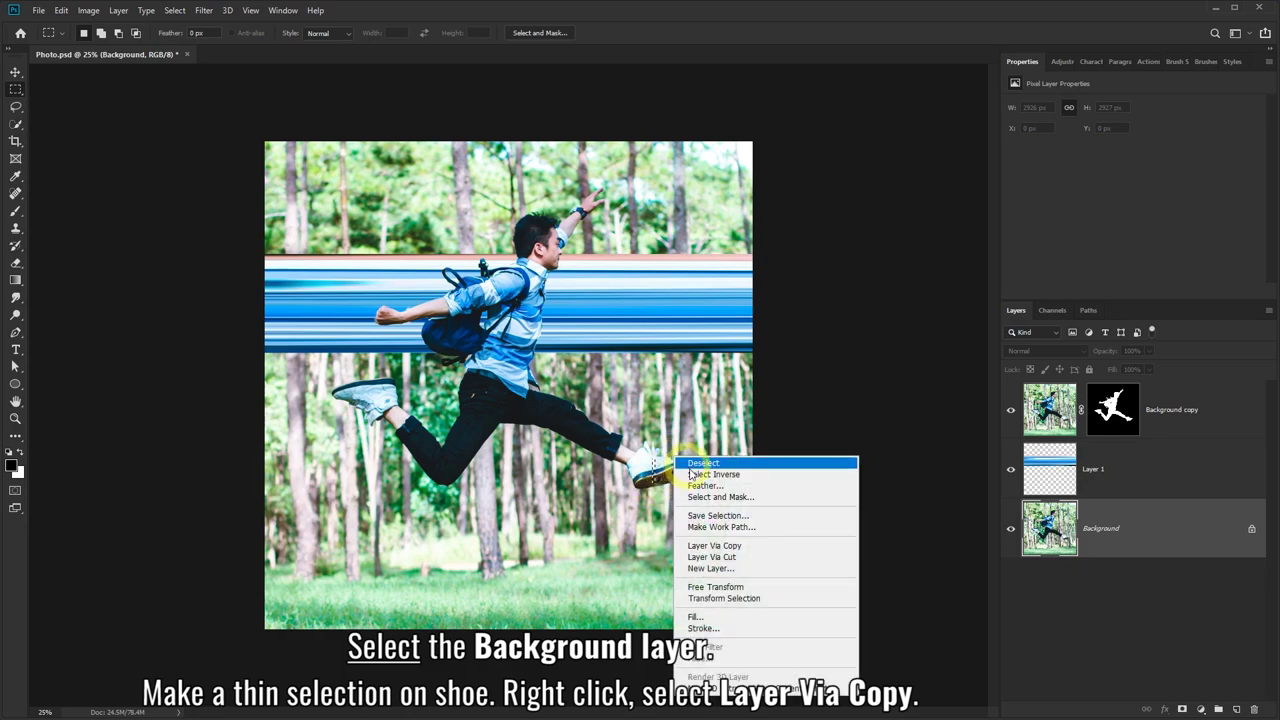
left_click(735, 546)
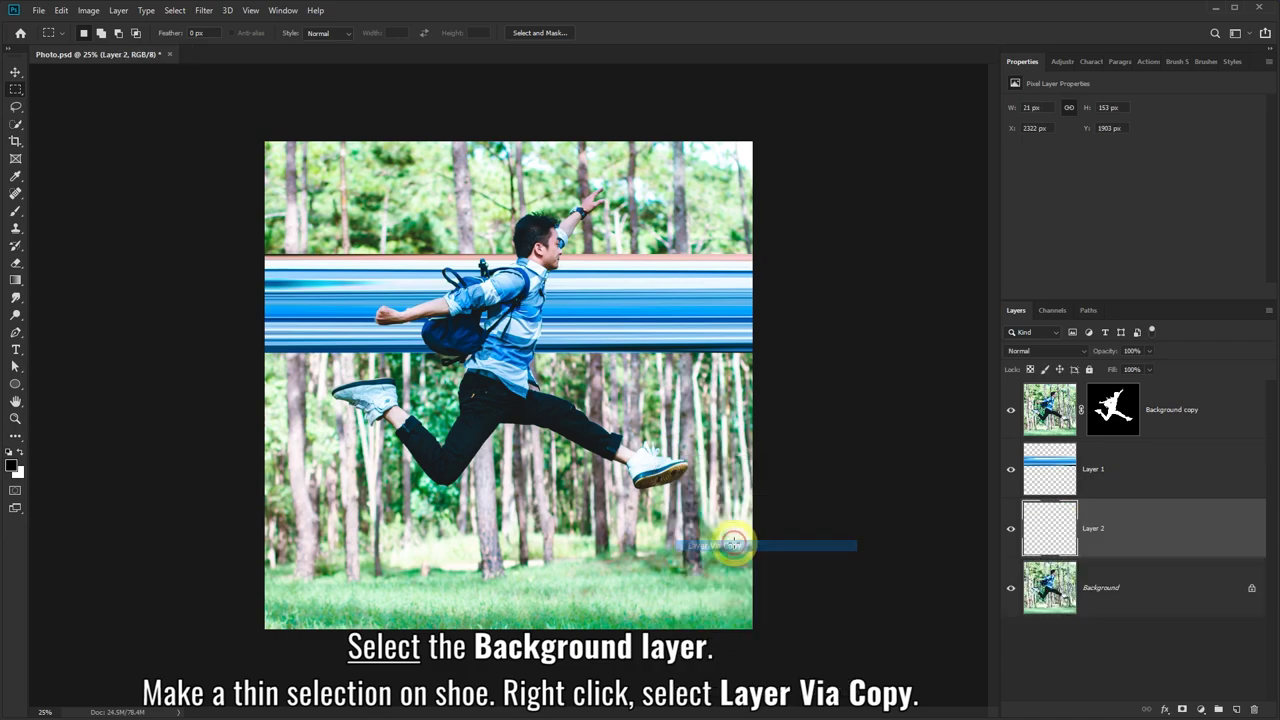
Step: Free Transform the shoe slice out to both photo edges
right_click(634, 416)
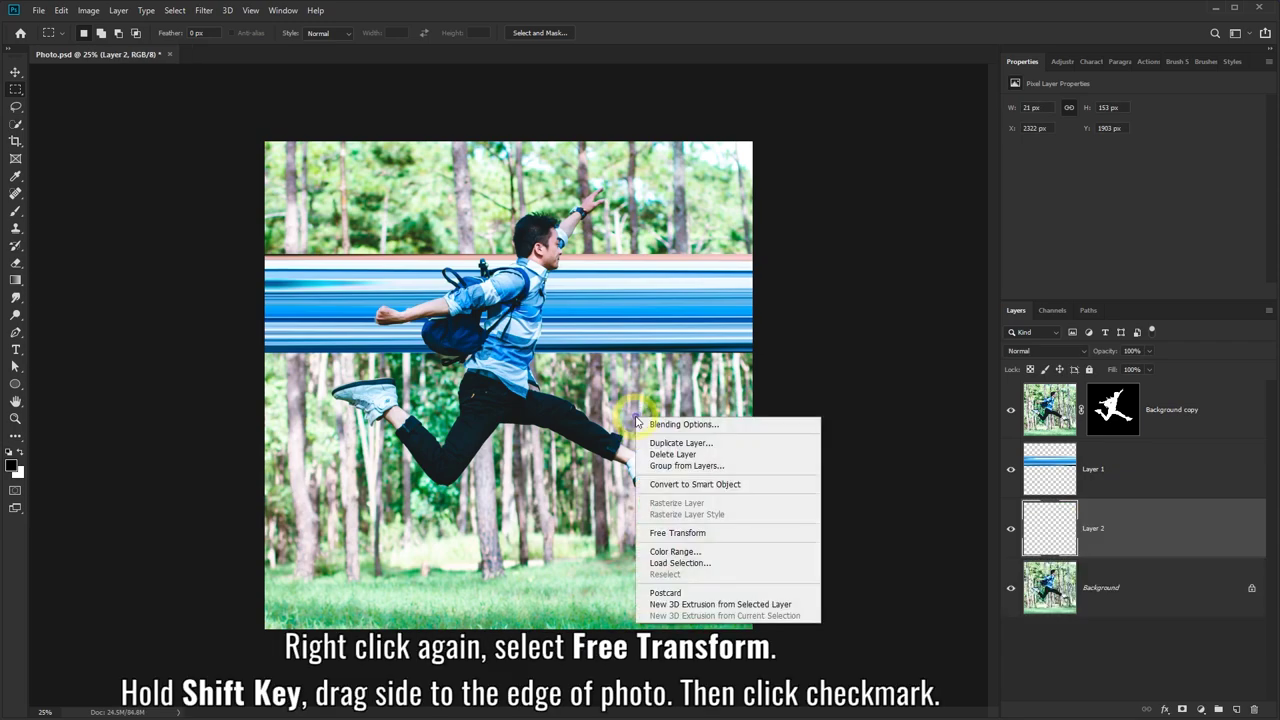
left_click(688, 533)
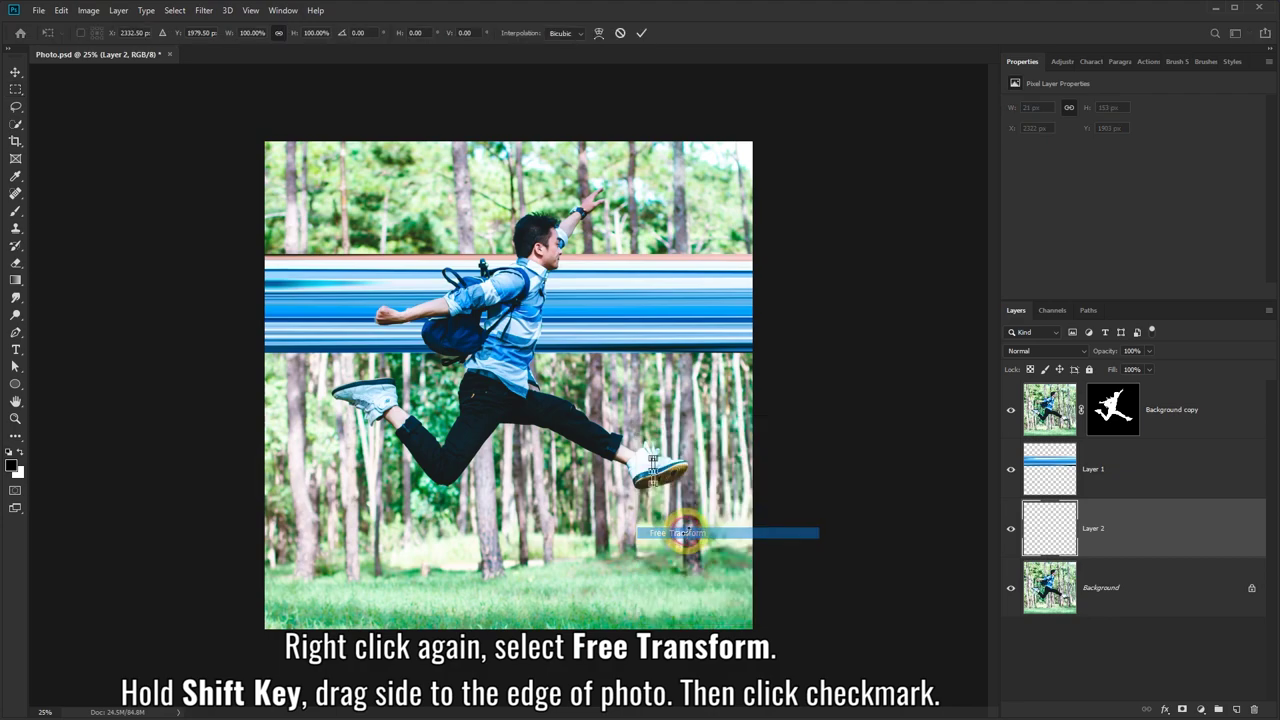
left_click_drag(651, 465, 275, 478)
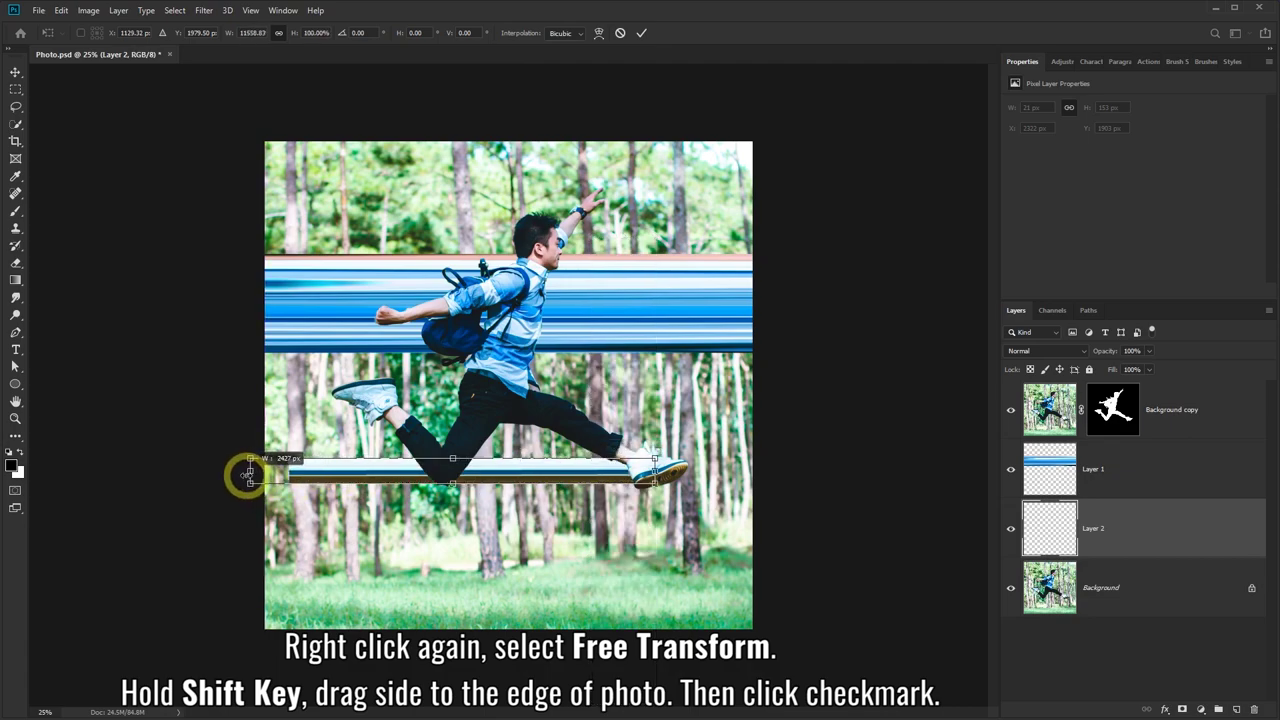
left_click_drag(275, 478, 262, 474)
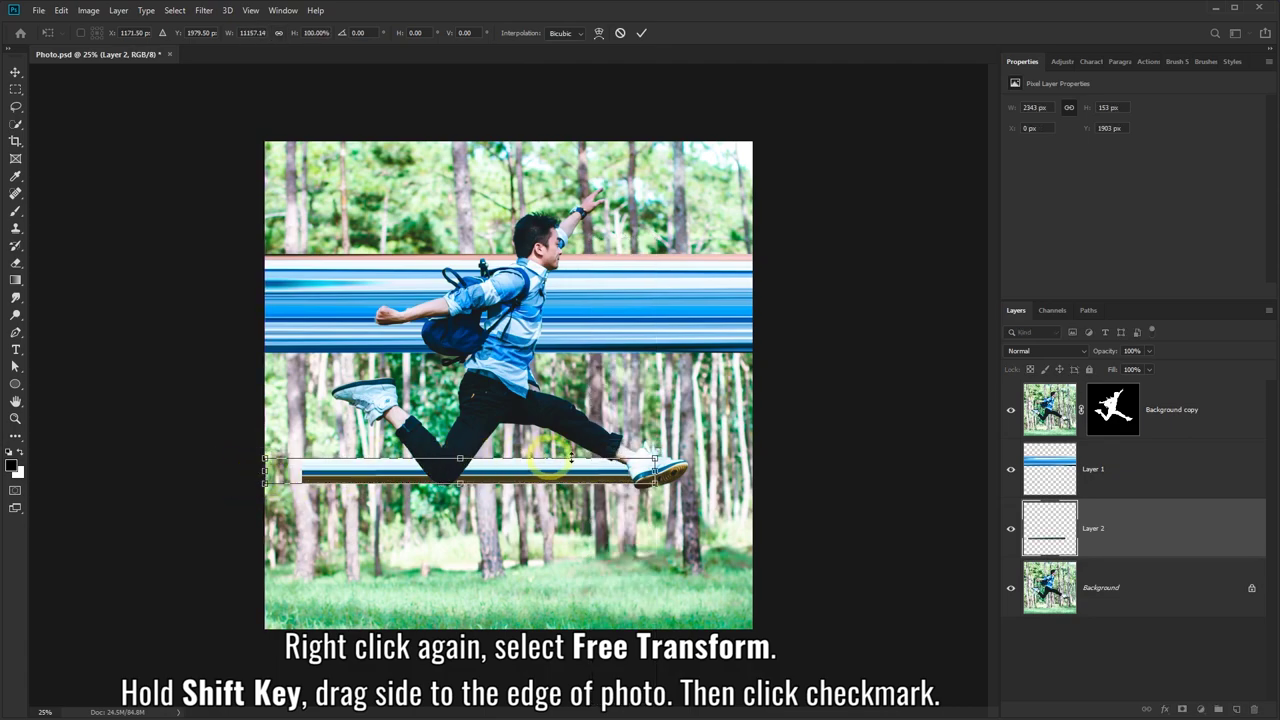
left_click_drag(655, 470, 754, 470)
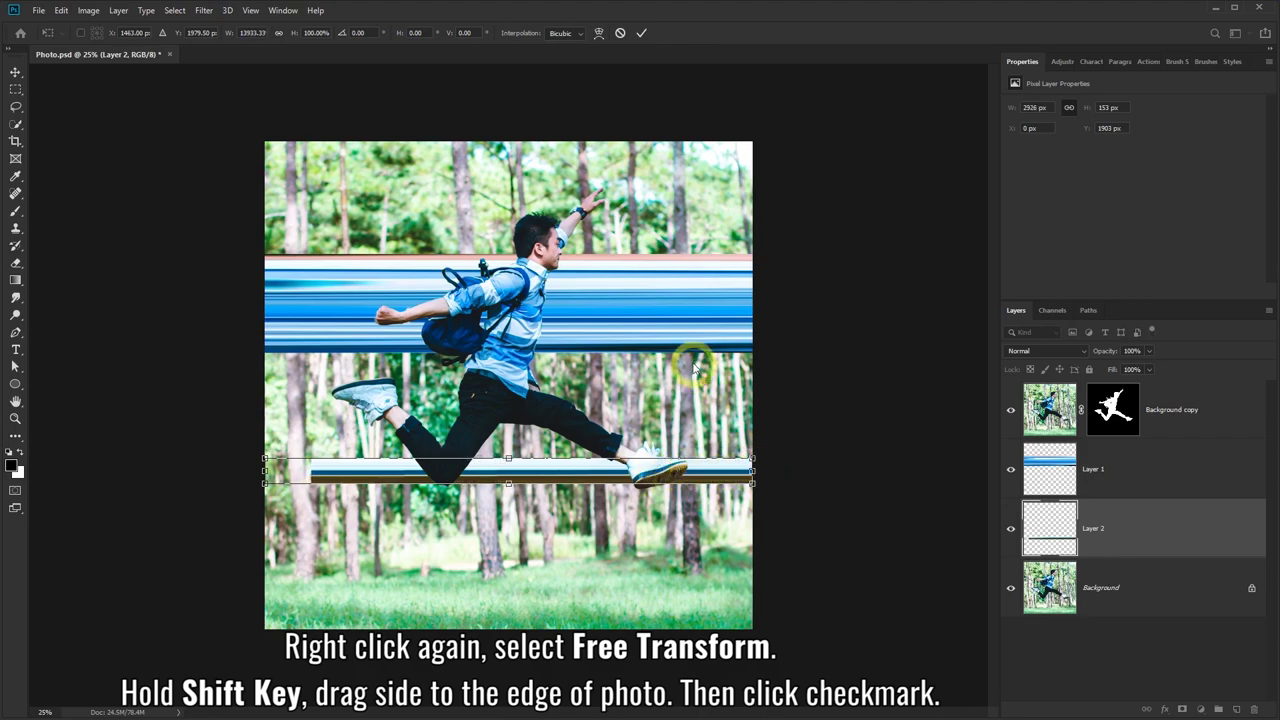
left_click(641, 33)
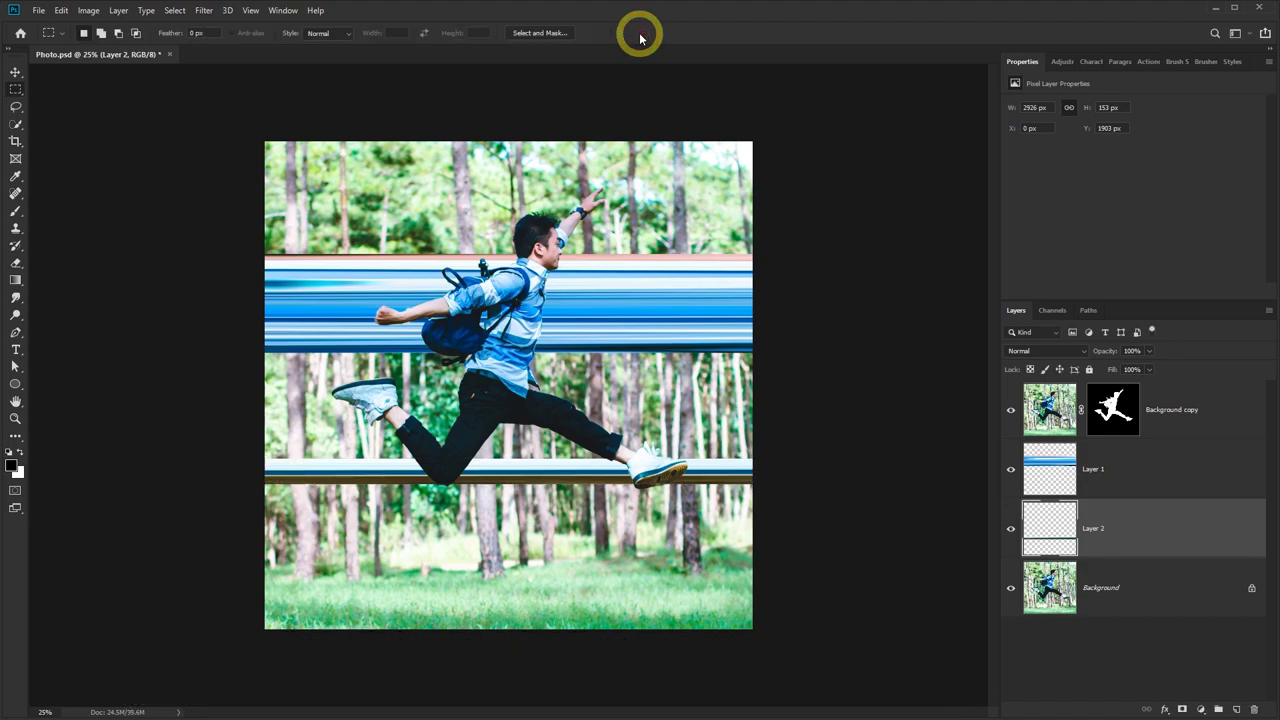
Step: Move Layer 1's band to the photo top and place Layer 2's stripe just below it
left_click(16, 74)
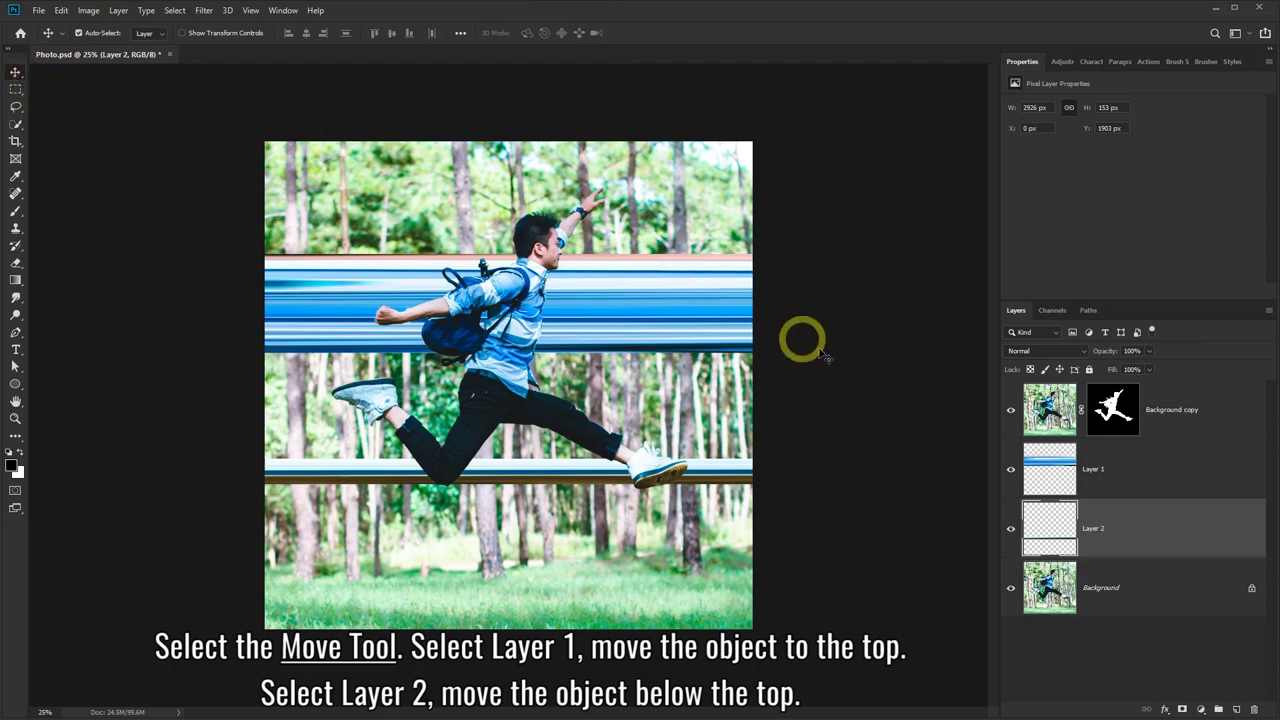
left_click(1122, 480)
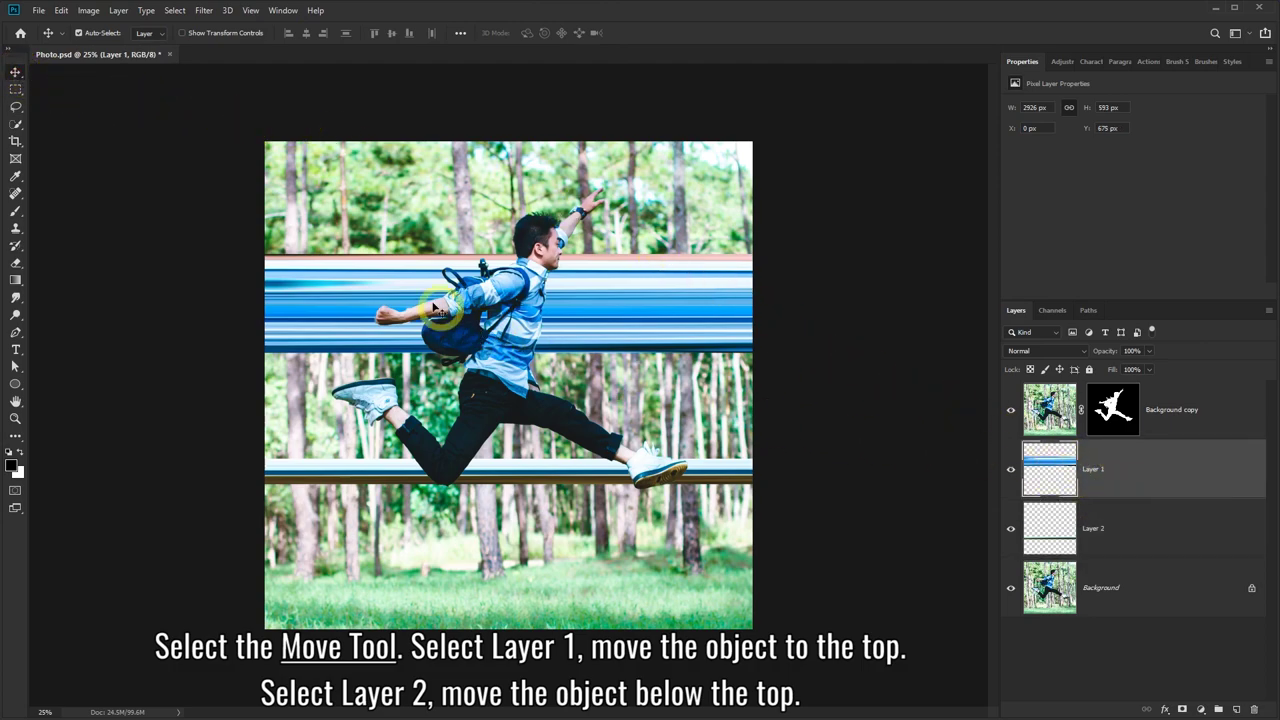
left_click_drag(436, 308, 398, 166)
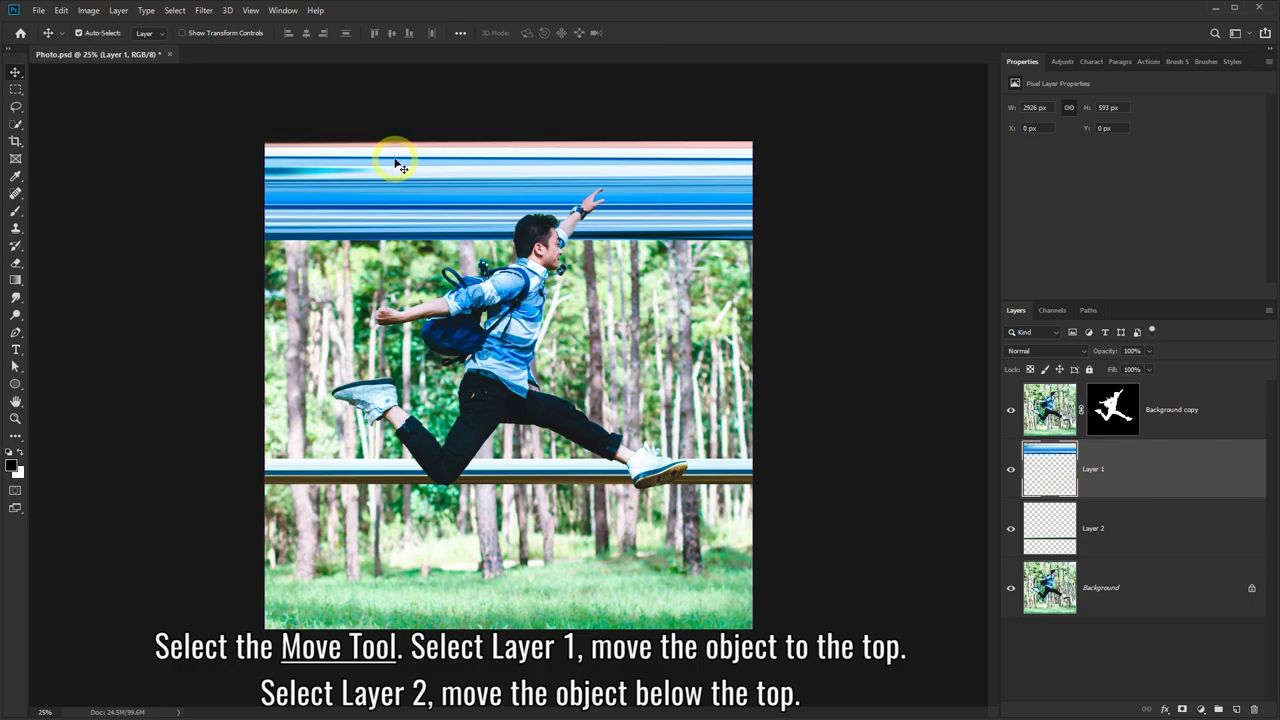
left_click(1118, 524)
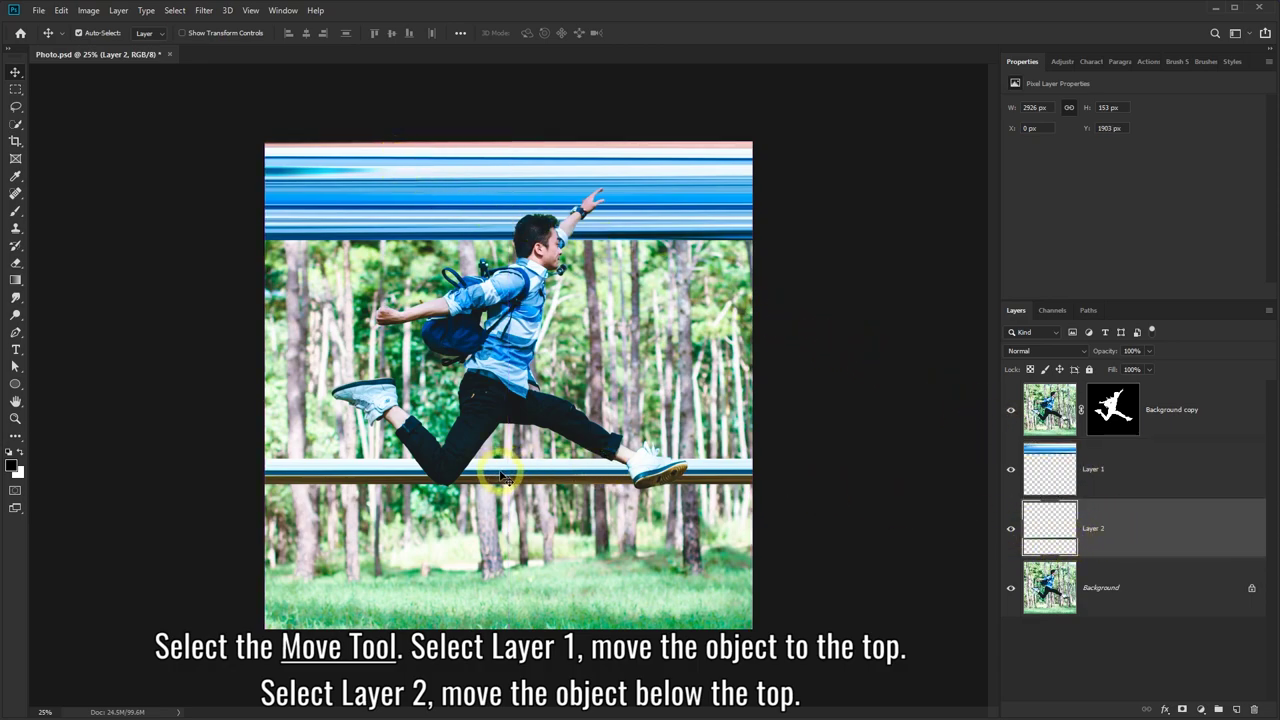
mouse_move(503, 478)
left_mouse_down()
mouse_move(485, 262)
mouse_move(499, 261)
left_mouse_up()
left_click(500, 262)
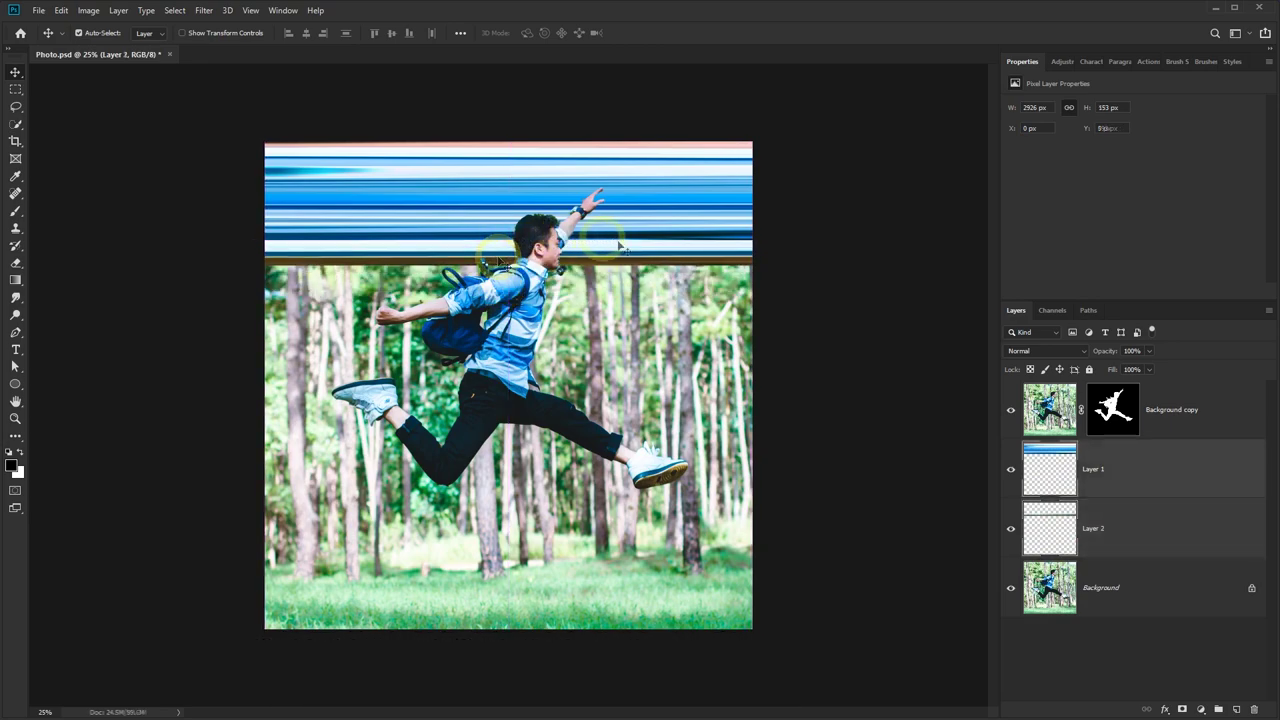
left_click_drag(1151, 301, 1151, 379)
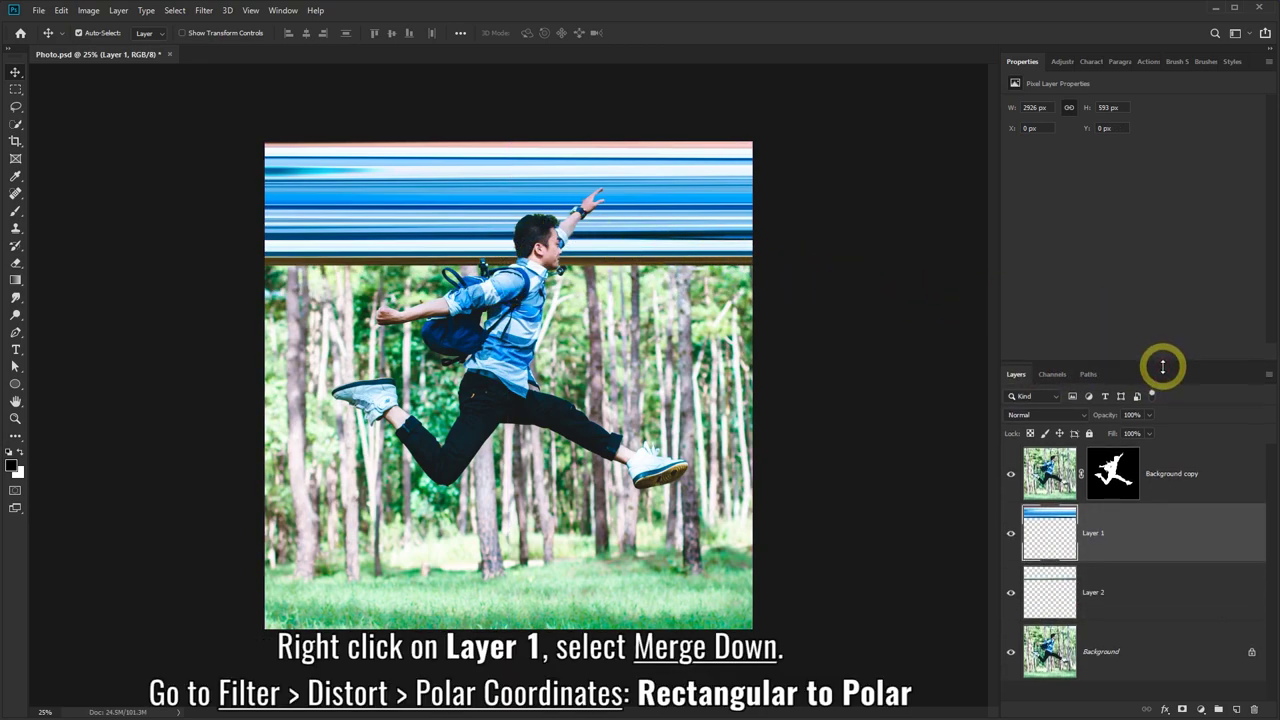
Step: Merge Layer 1 down into Layer 2
right_click(1170, 571)
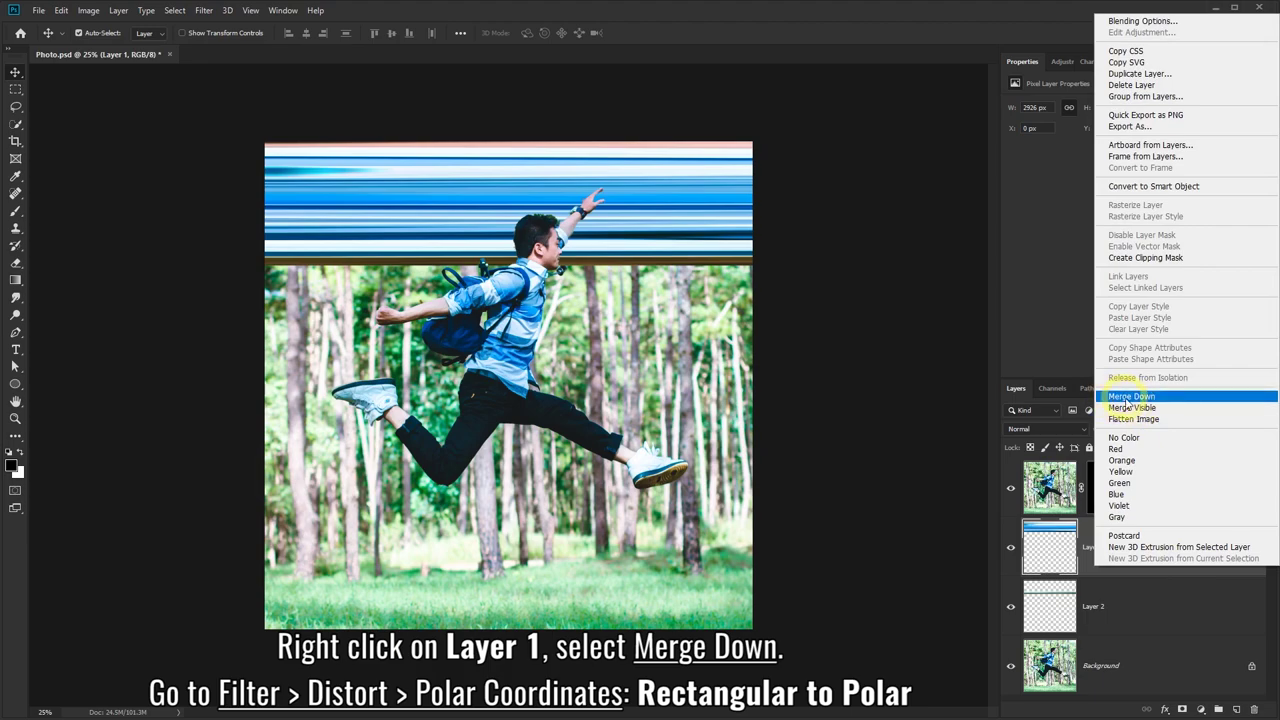
left_click(1180, 401)
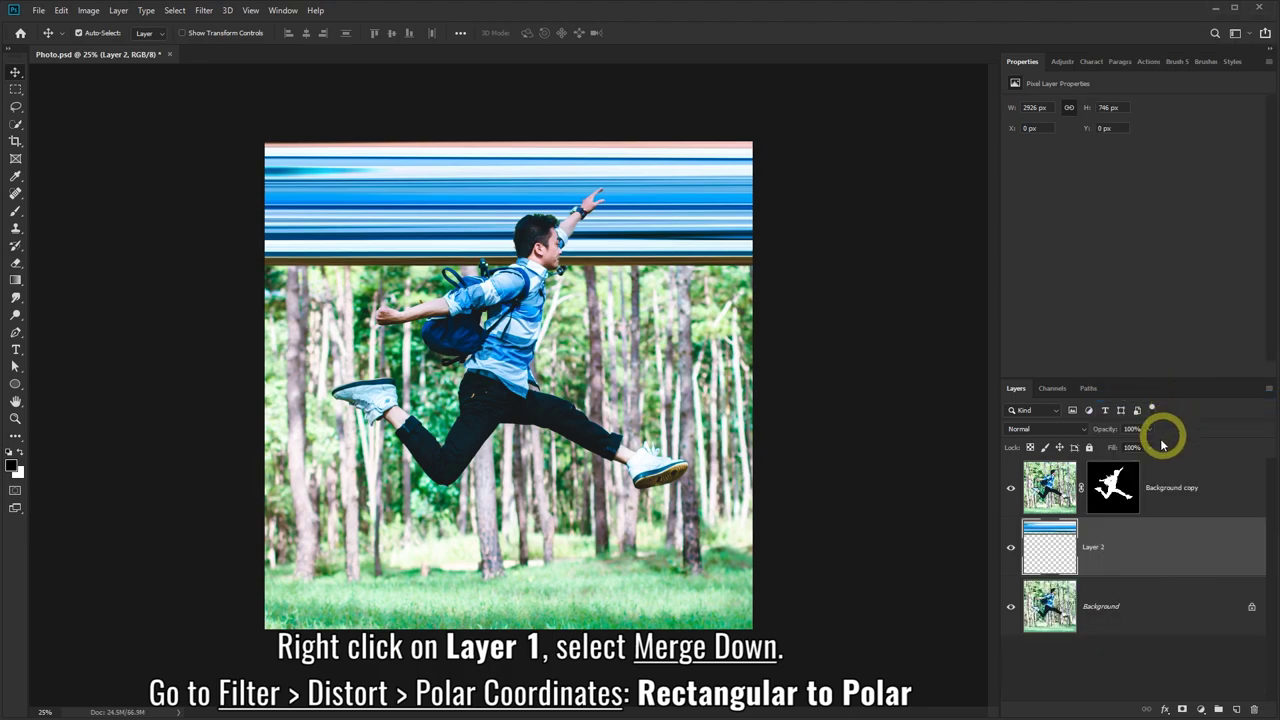
left_click(1011, 552)
left_click(1011, 552)
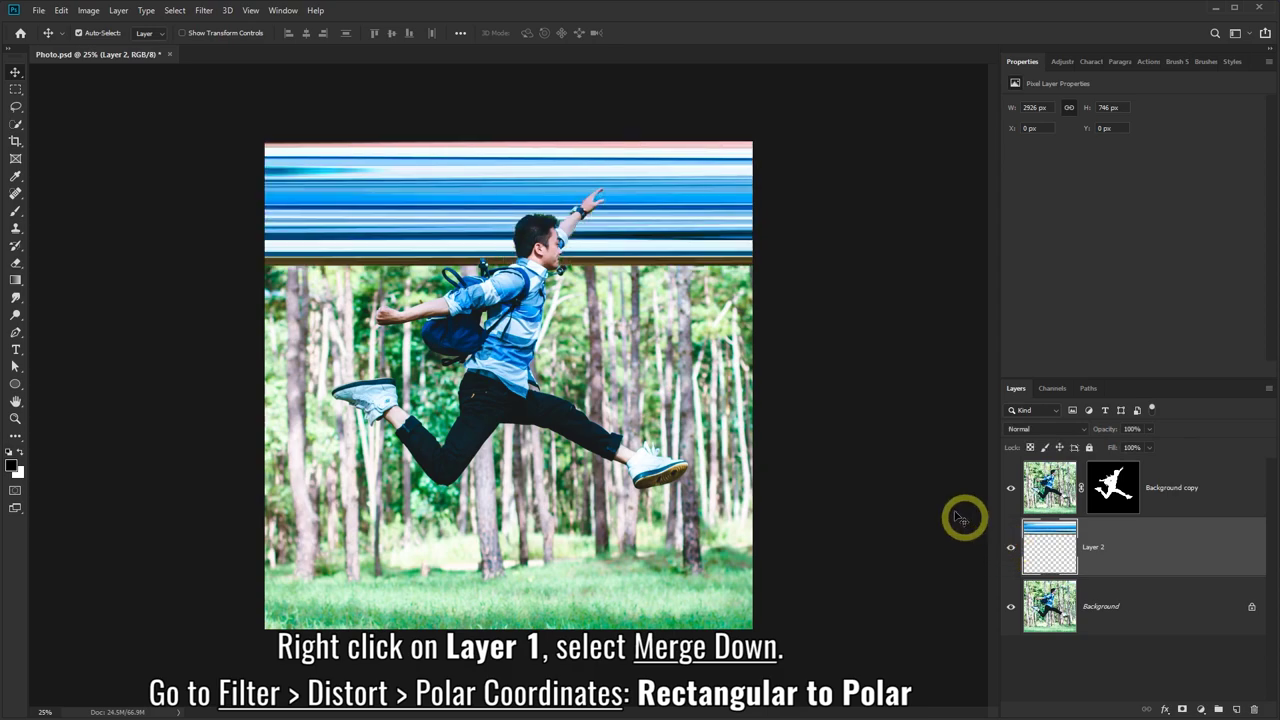
Step: Apply Polar Coordinates, Rectangular to Polar, to wrap the stripes into a circle
left_click(204, 11)
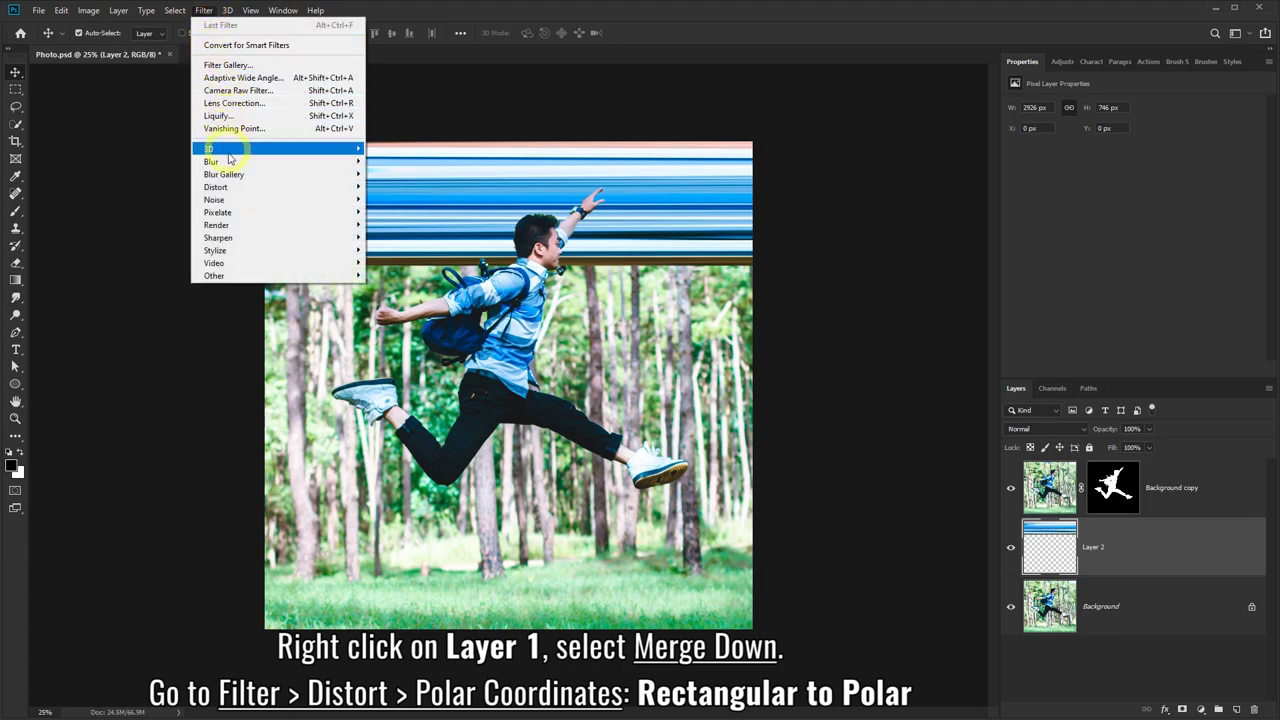
mouse_move(260, 187)
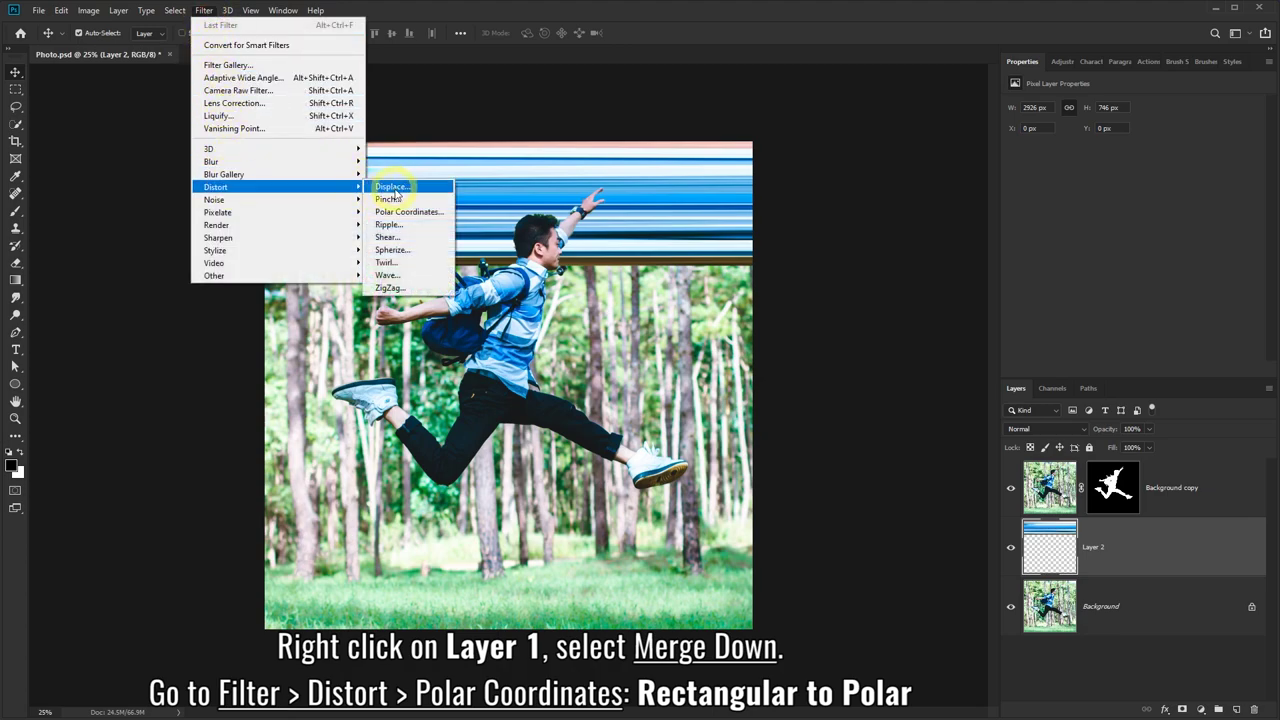
left_click(416, 218)
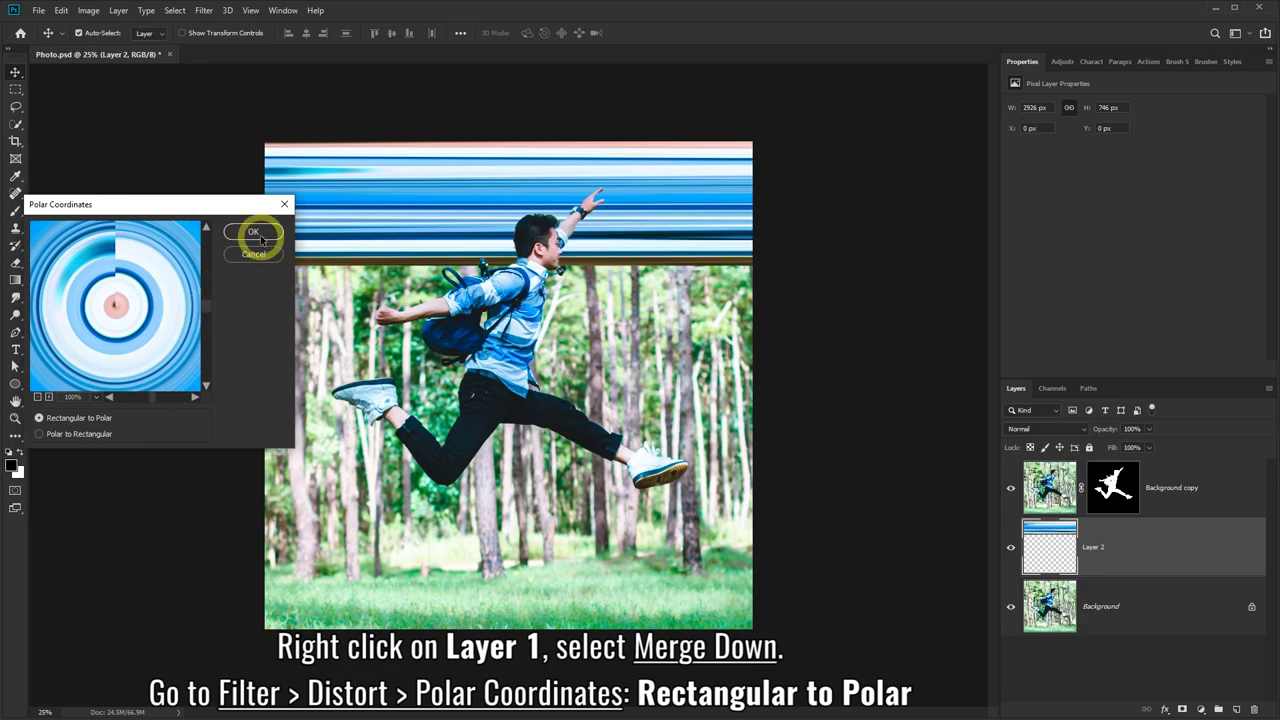
left_click(255, 233)
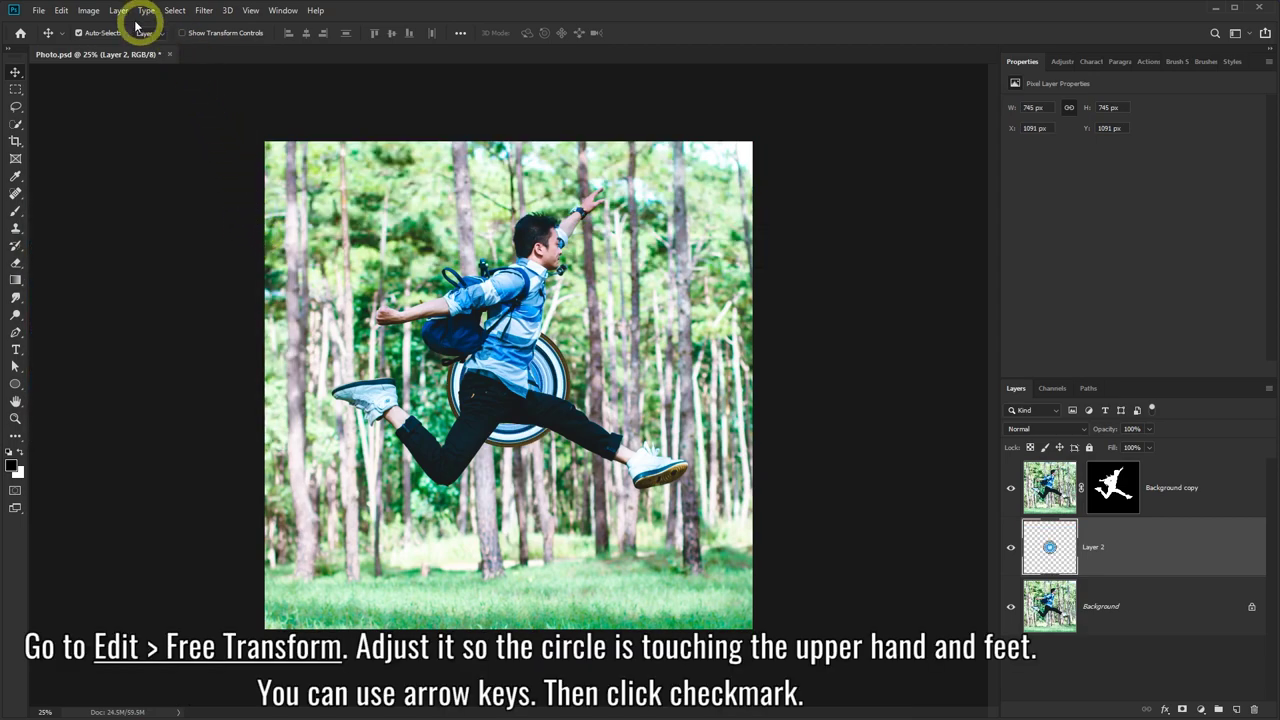
Step: Free Transform the striped circle larger until its rim reaches the man's hand and feet
left_click(62, 12)
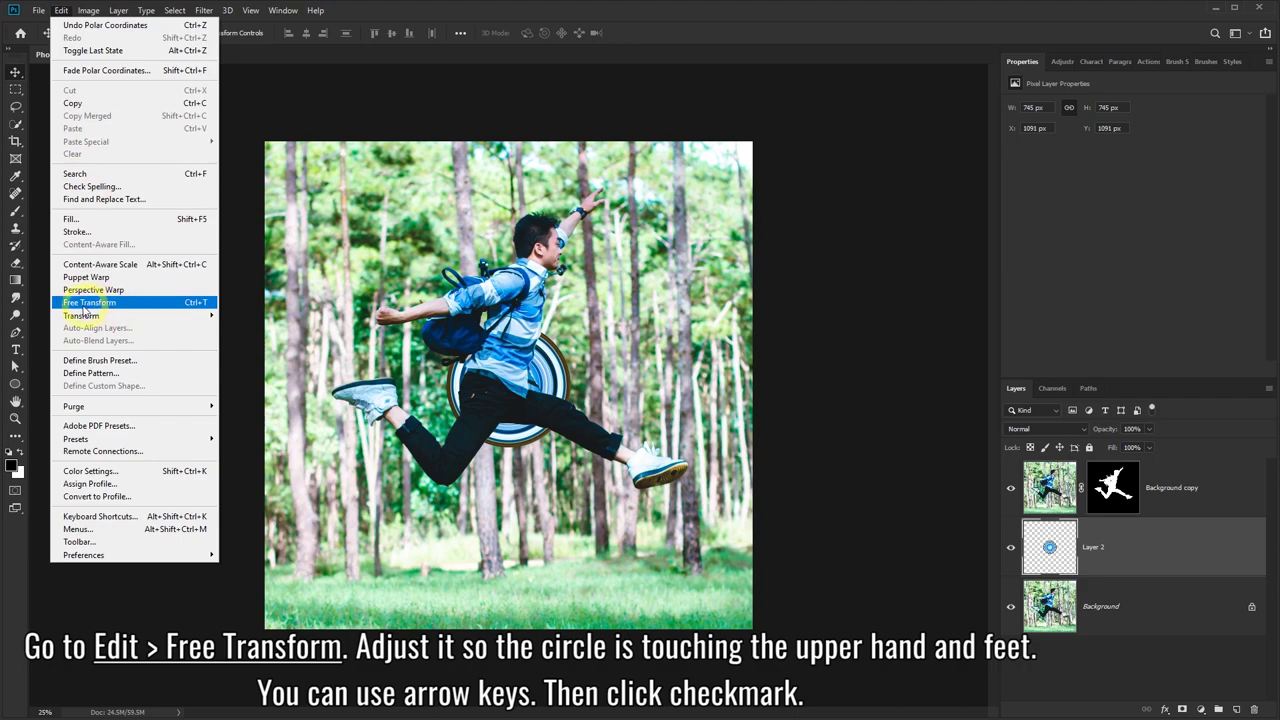
left_click(85, 302)
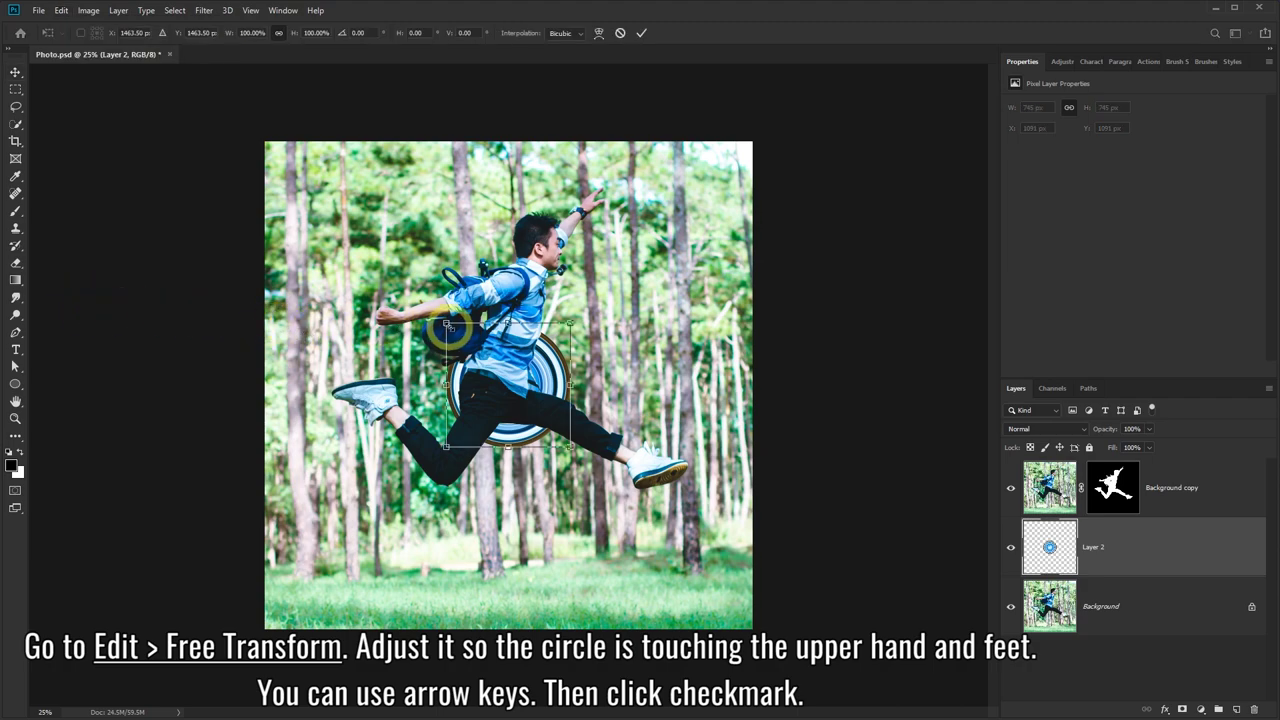
left_click_drag(446, 326, 260, 247)
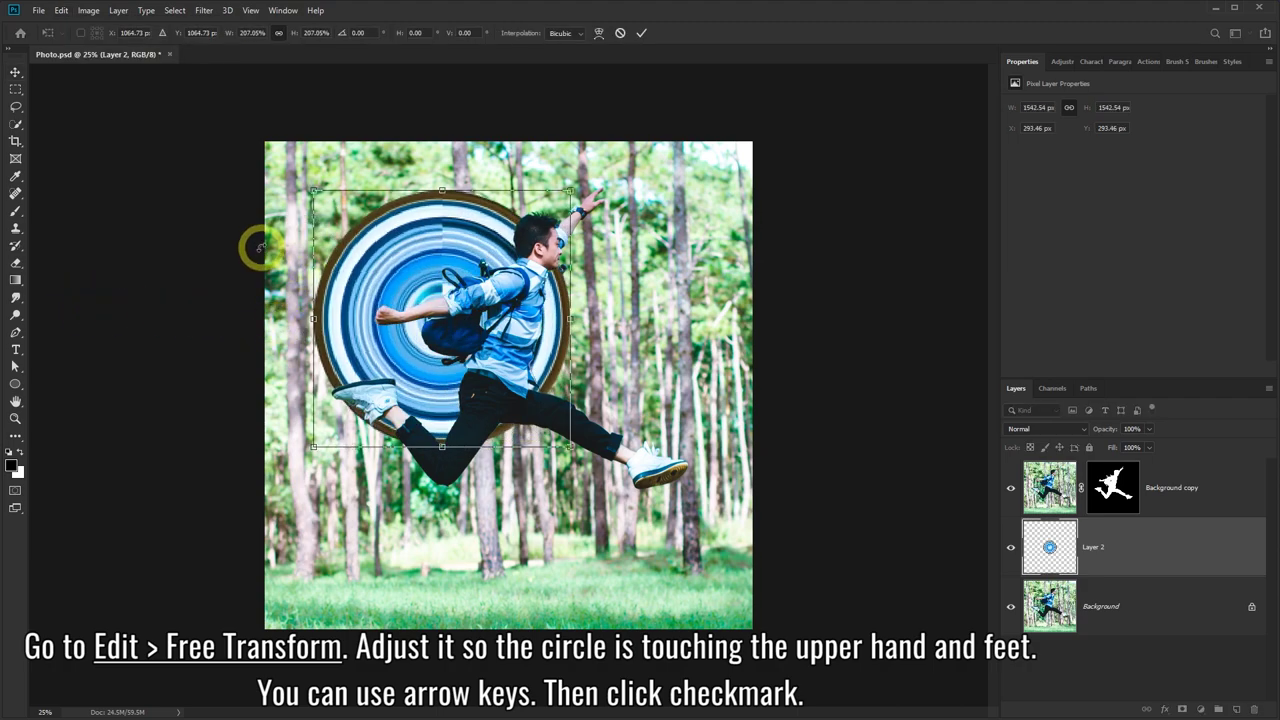
left_click_drag(568, 445, 723, 524)
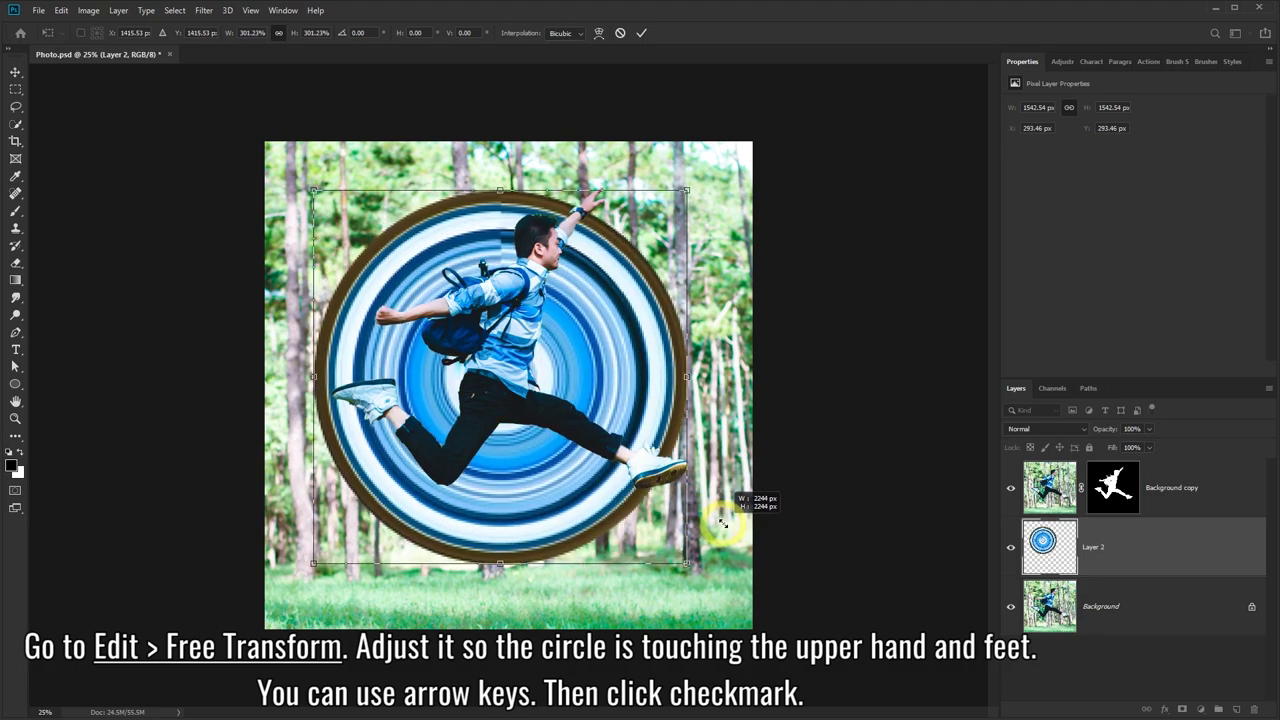
left_click_drag(589, 350, 590, 324)
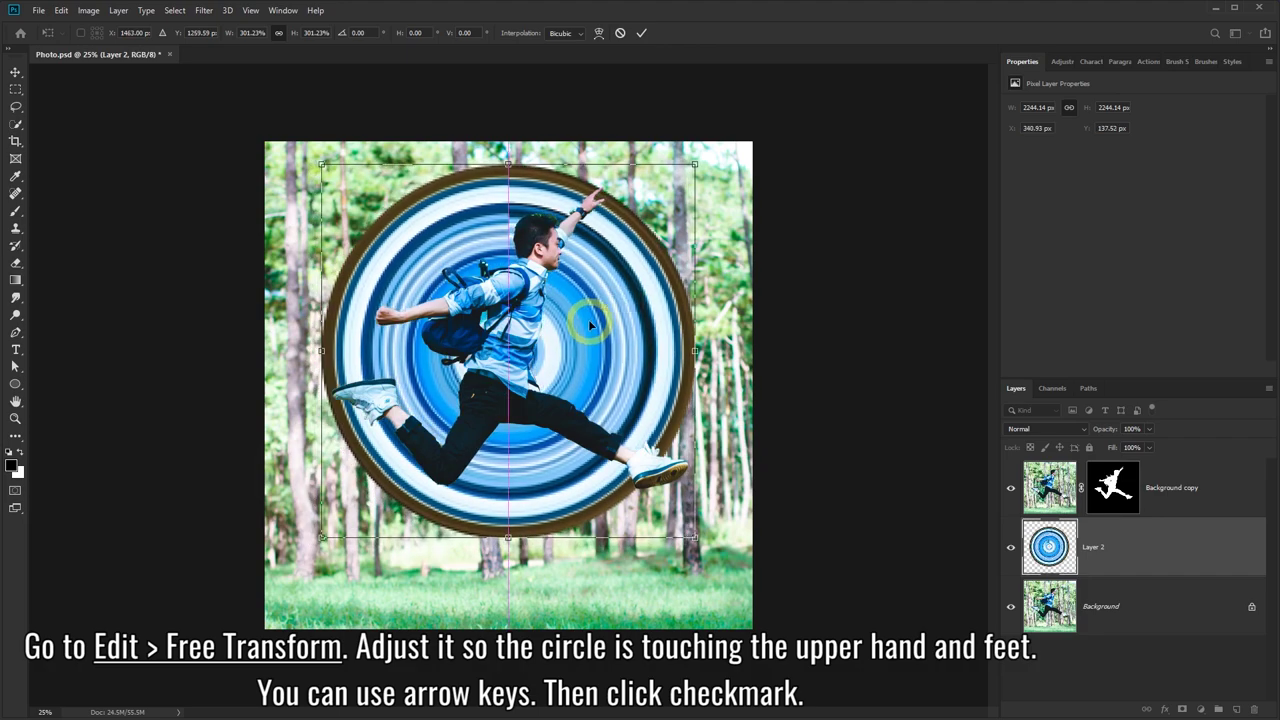
left_click_drag(695, 537, 716, 556)
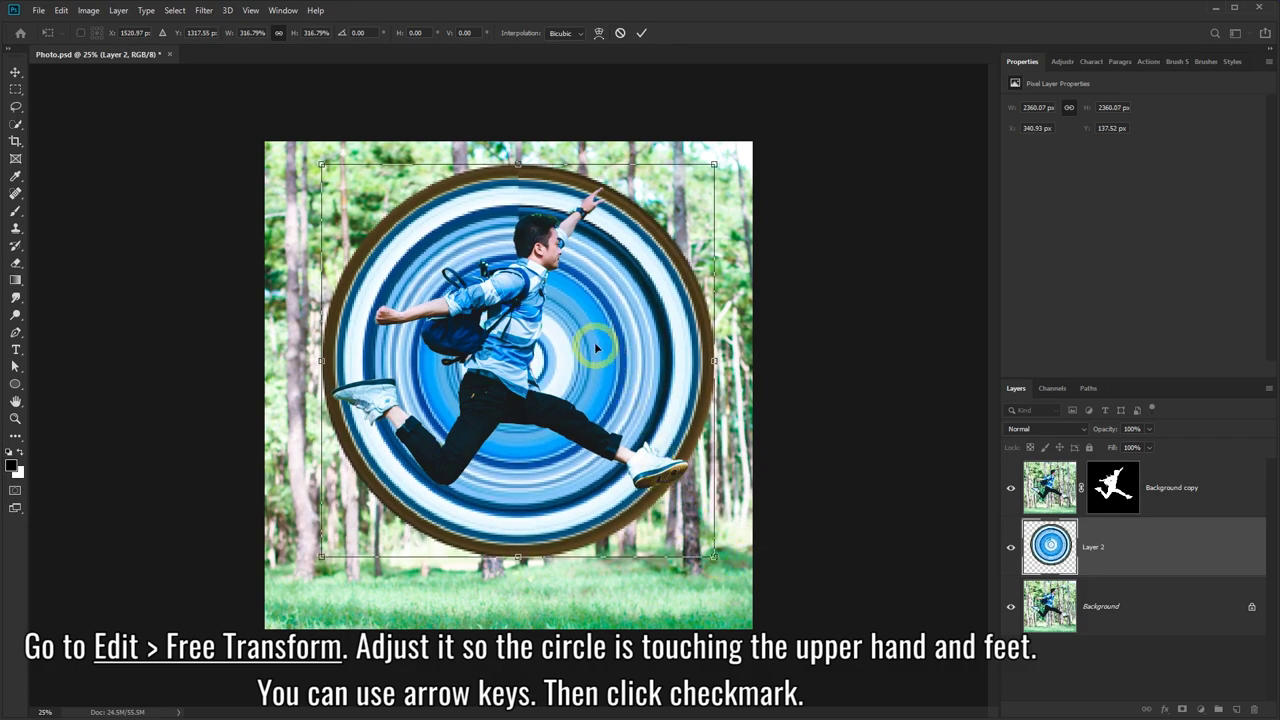
left_click_drag(594, 343, 602, 350)
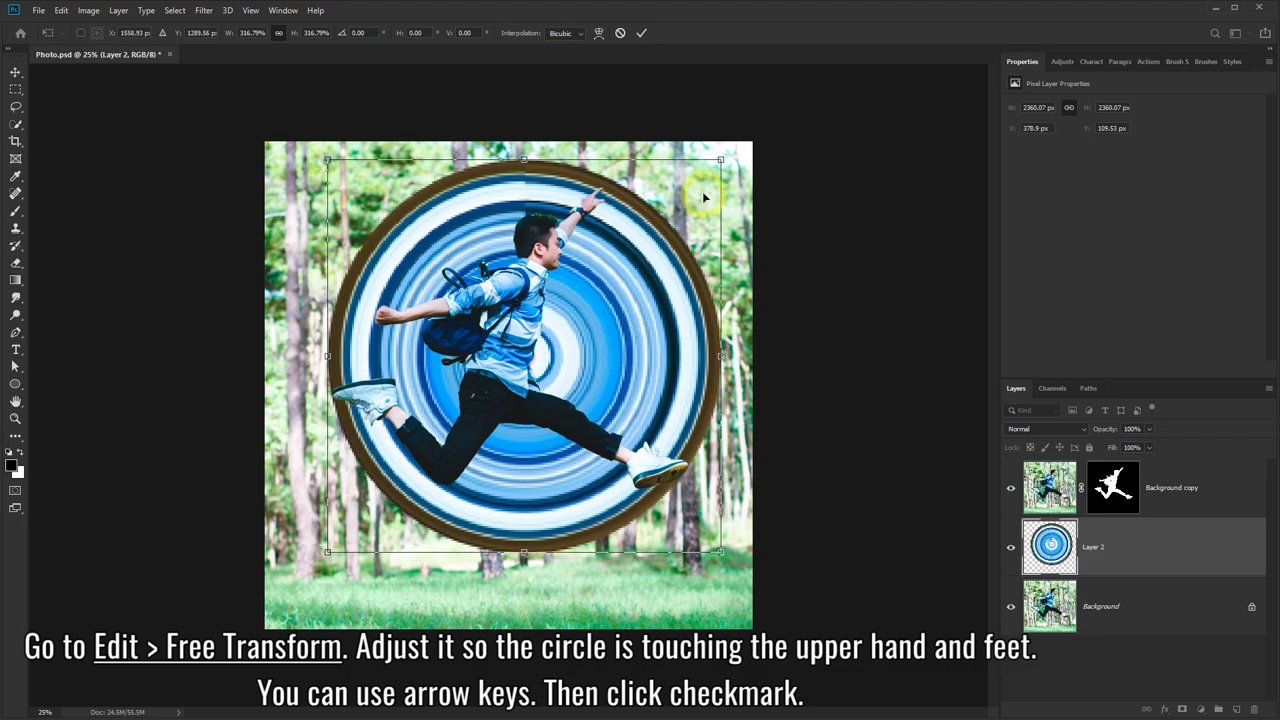
left_click_drag(720, 159, 711, 168)
left_click_drag(648, 232, 656, 234)
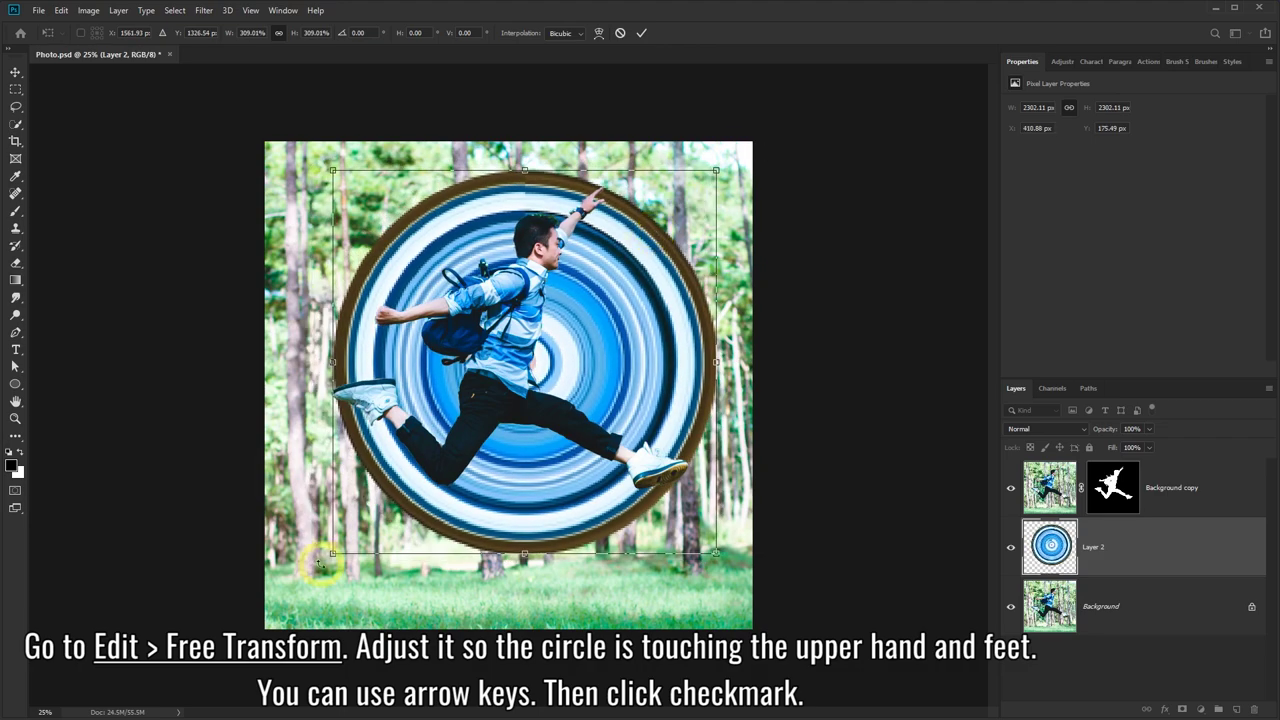
left_click_drag(332, 553, 329, 556)
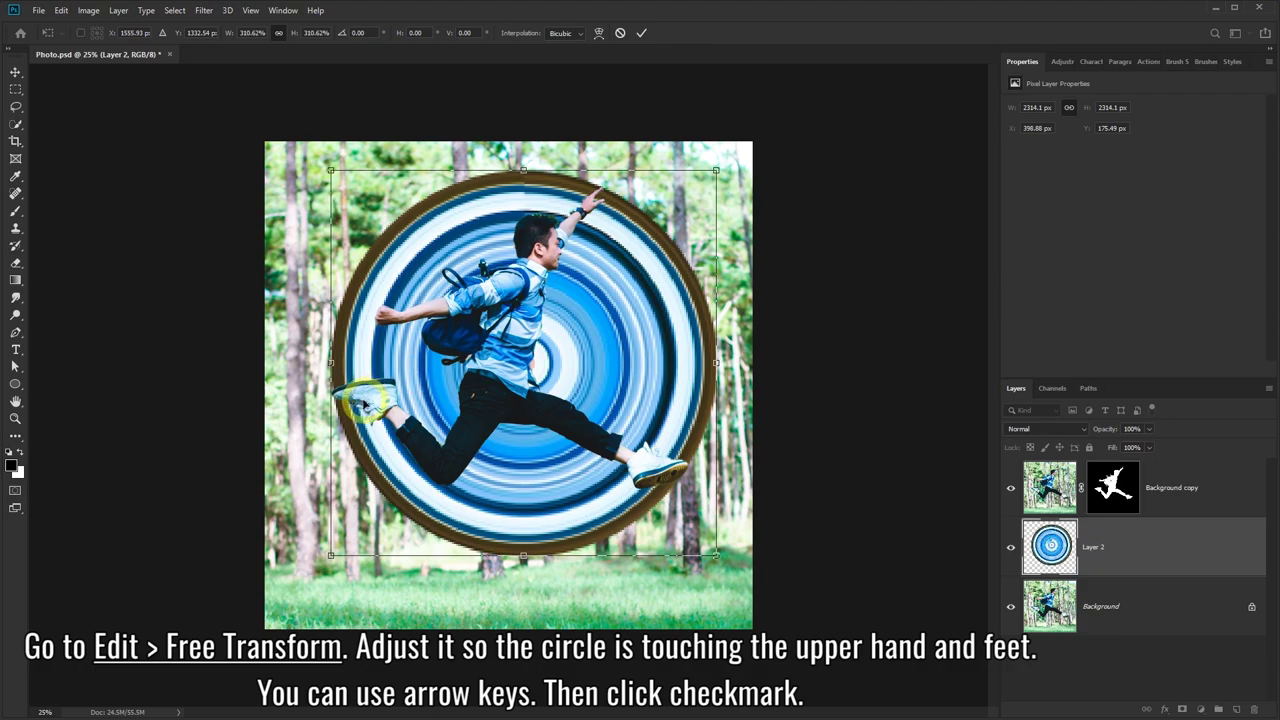
left_click(642, 35)
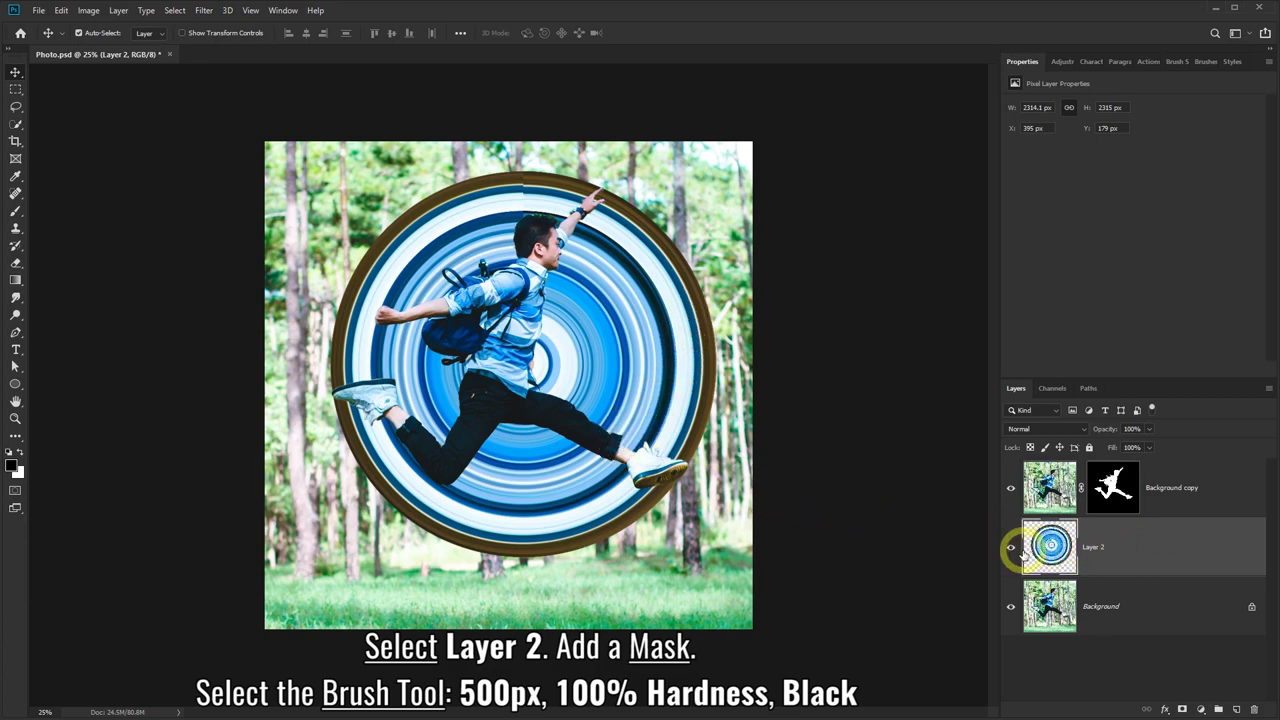
Step: Add a blank layer mask to Layer 2 and select the Brush Tool
left_click(1182, 708)
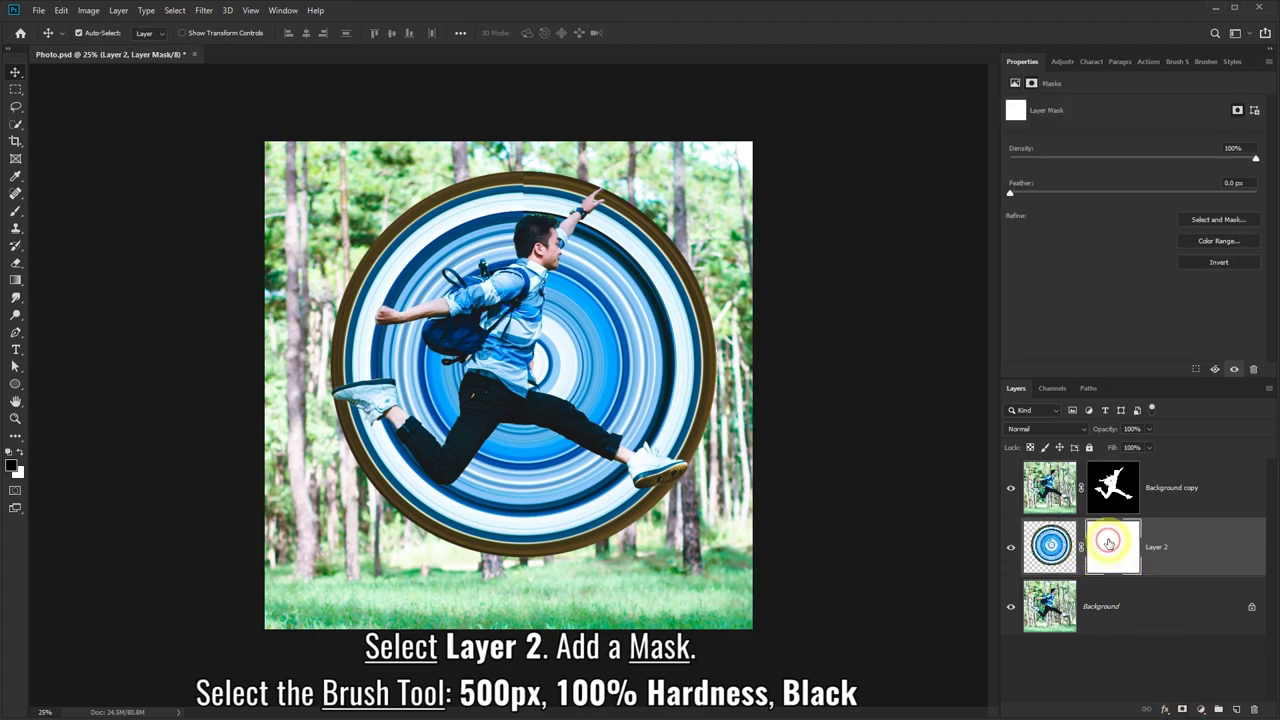
left_click(17, 212)
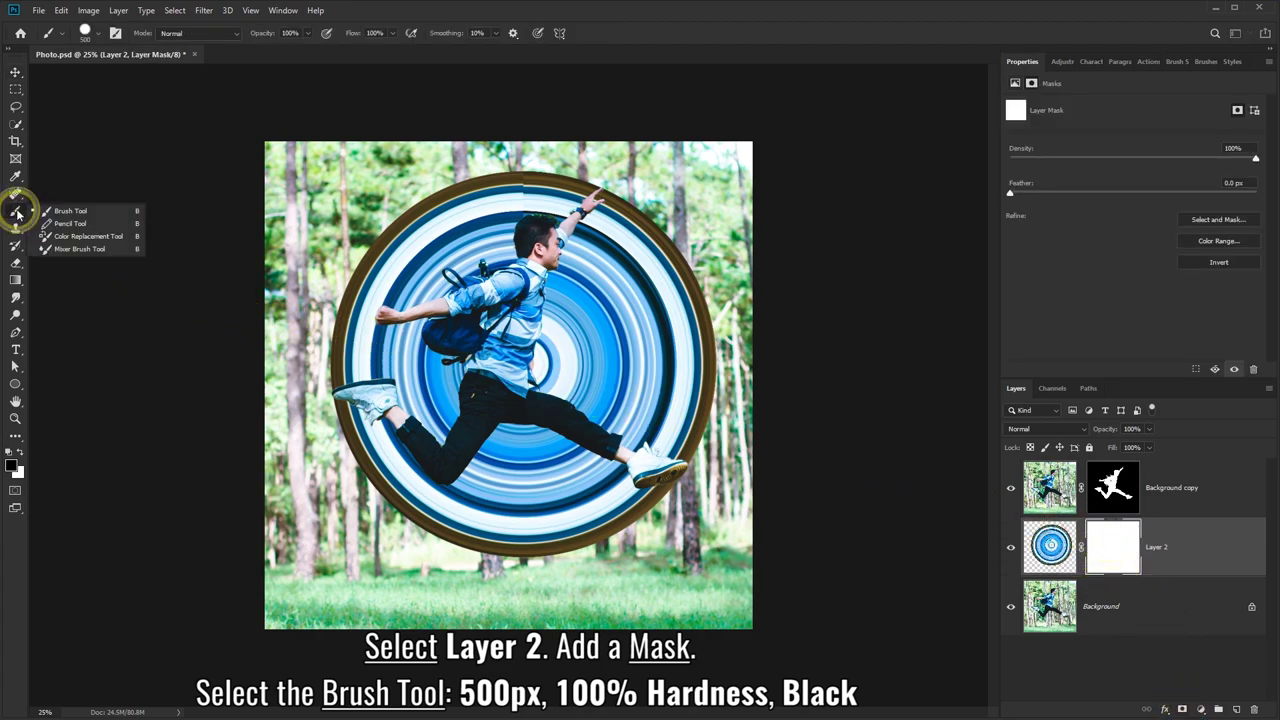
left_click(51, 211)
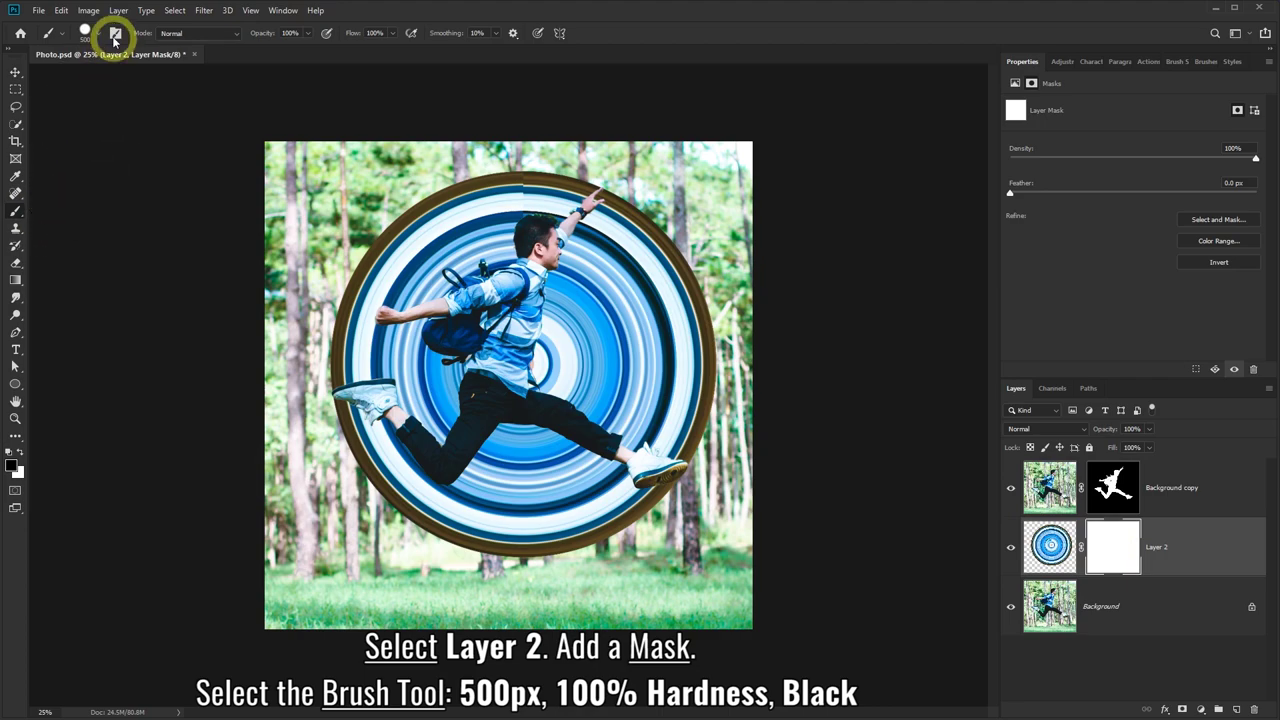
Step: Set the brush to 500 px with 100% hardness and a black foreground colour
left_click(100, 35)
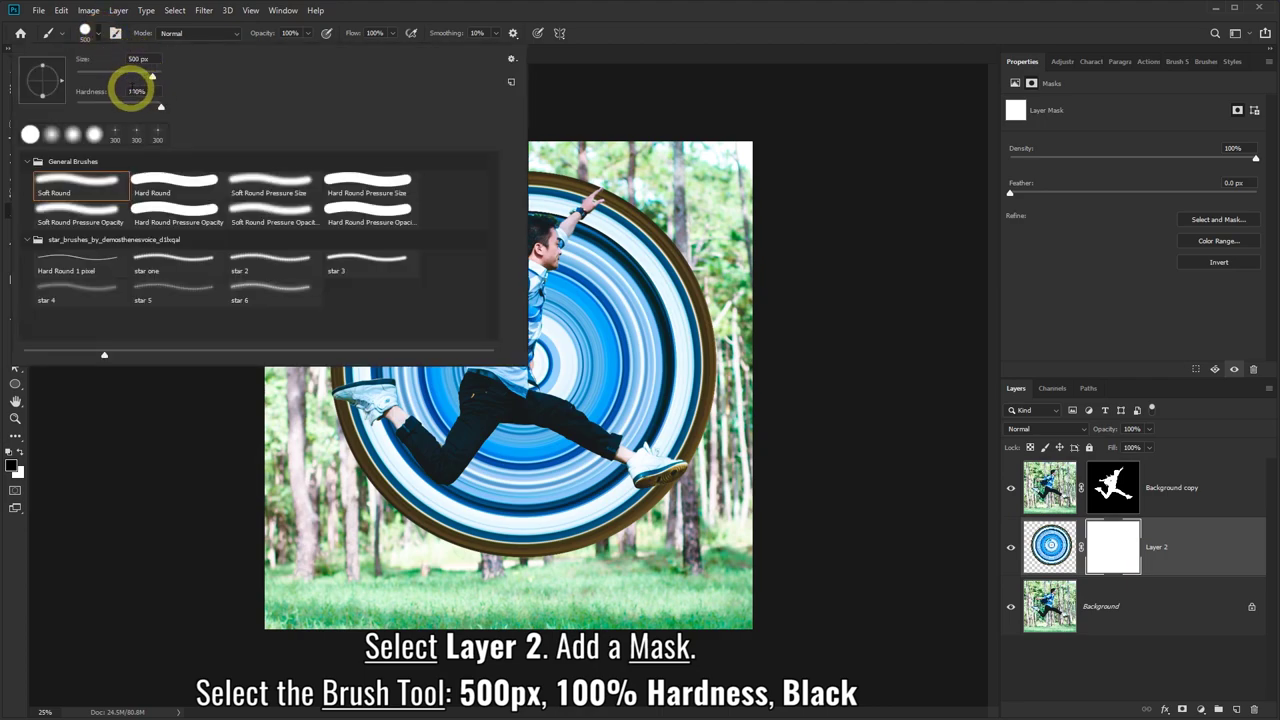
left_click(350, 18)
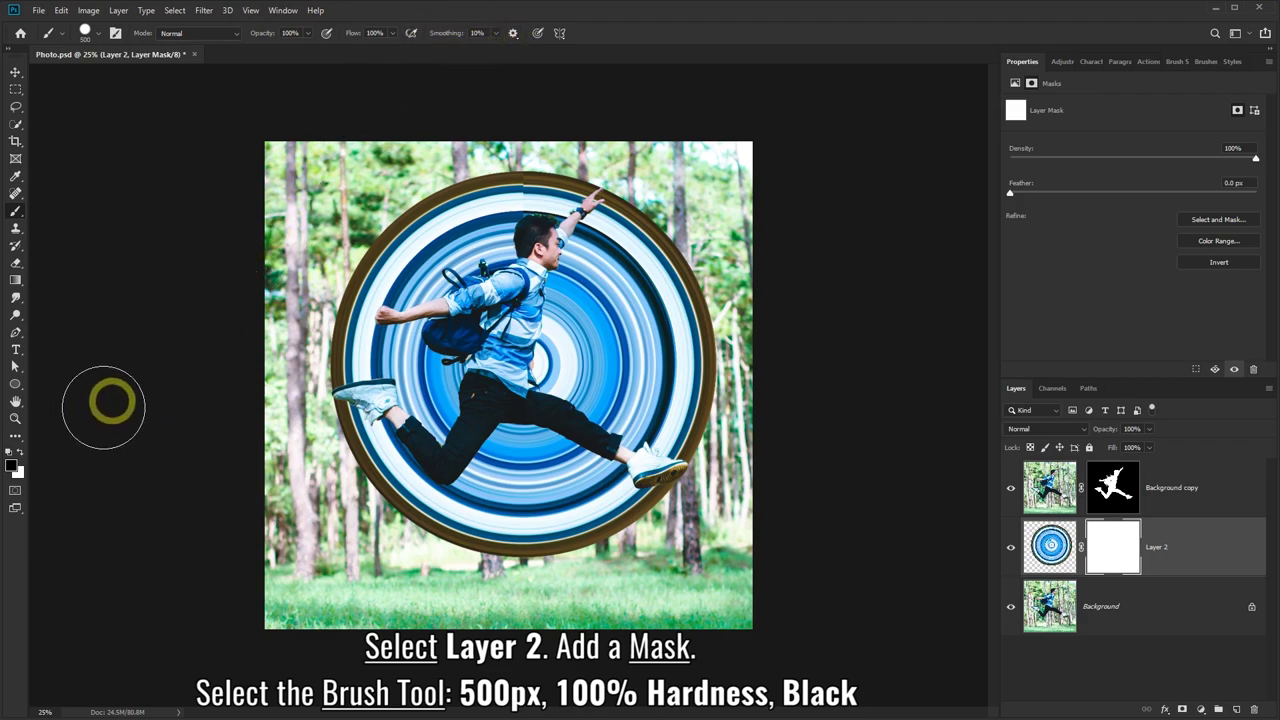
left_click(12, 465)
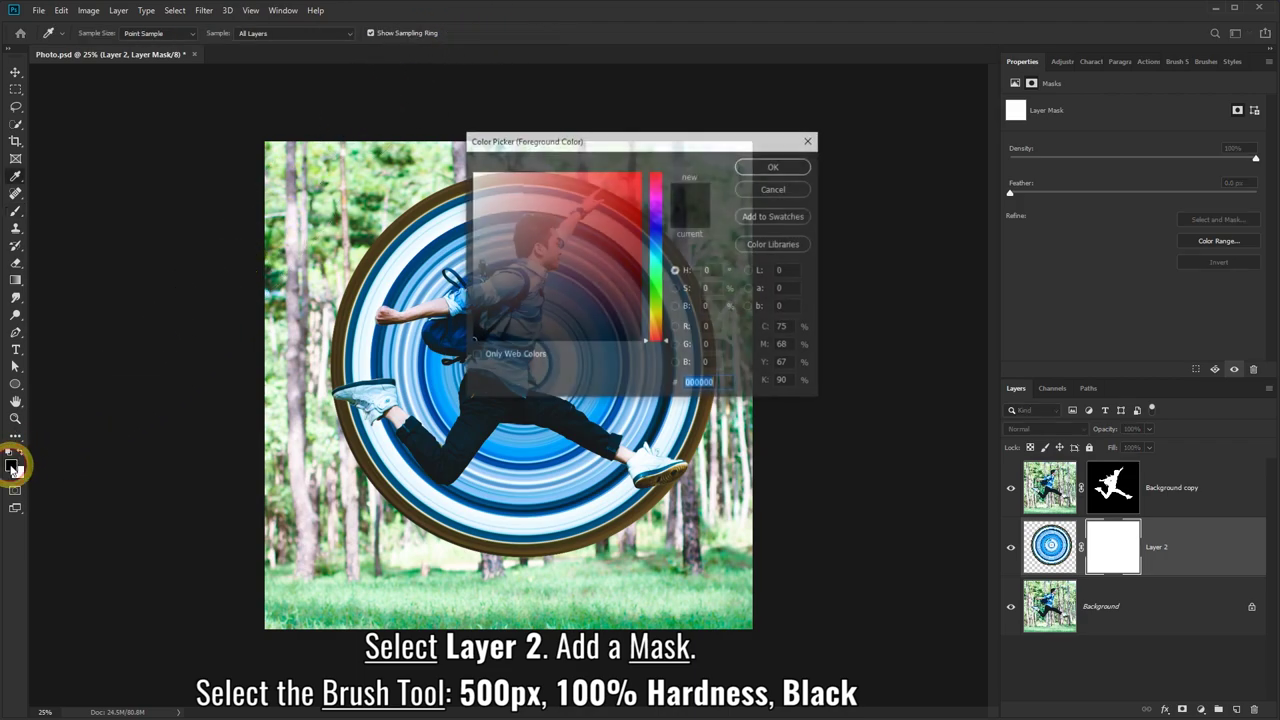
left_click(770, 167)
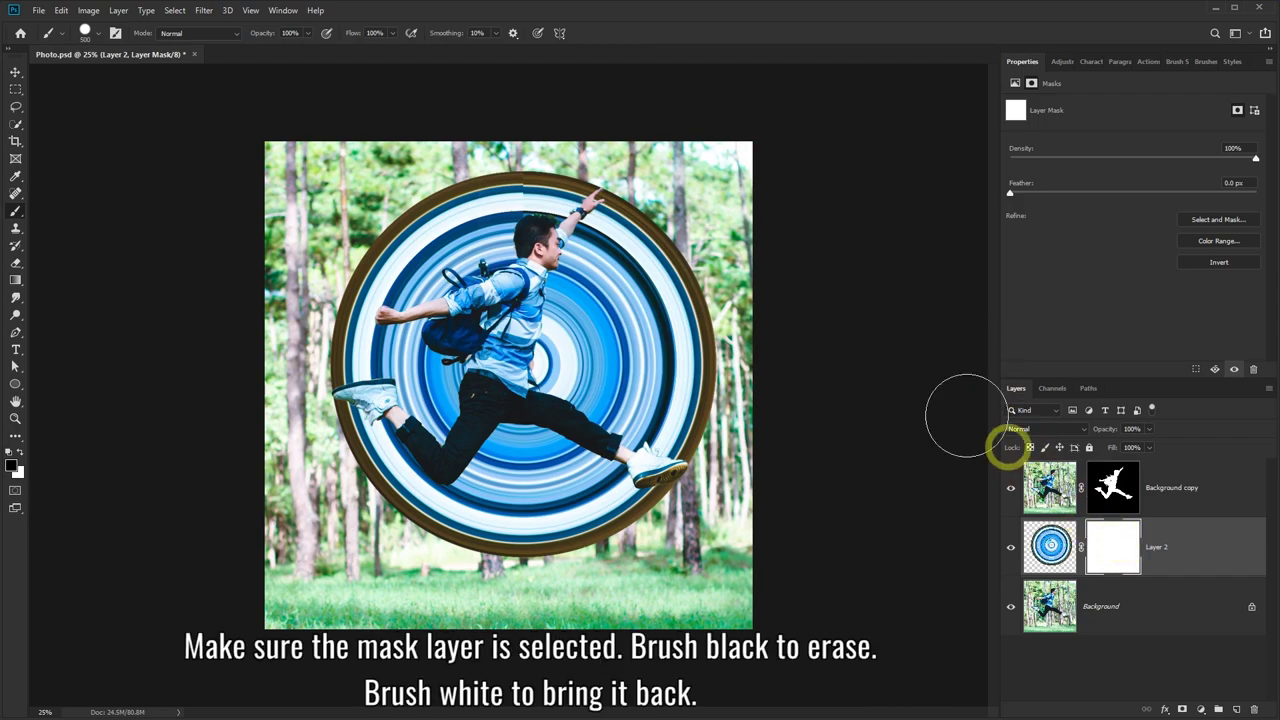
Step: Paint black on the mask to hide the swirl's upper-left ring and lower-left edge
mouse_move(557, 172)
left_mouse_down()
mouse_move(483, 230)
mouse_move(395, 240)
left_mouse_up()
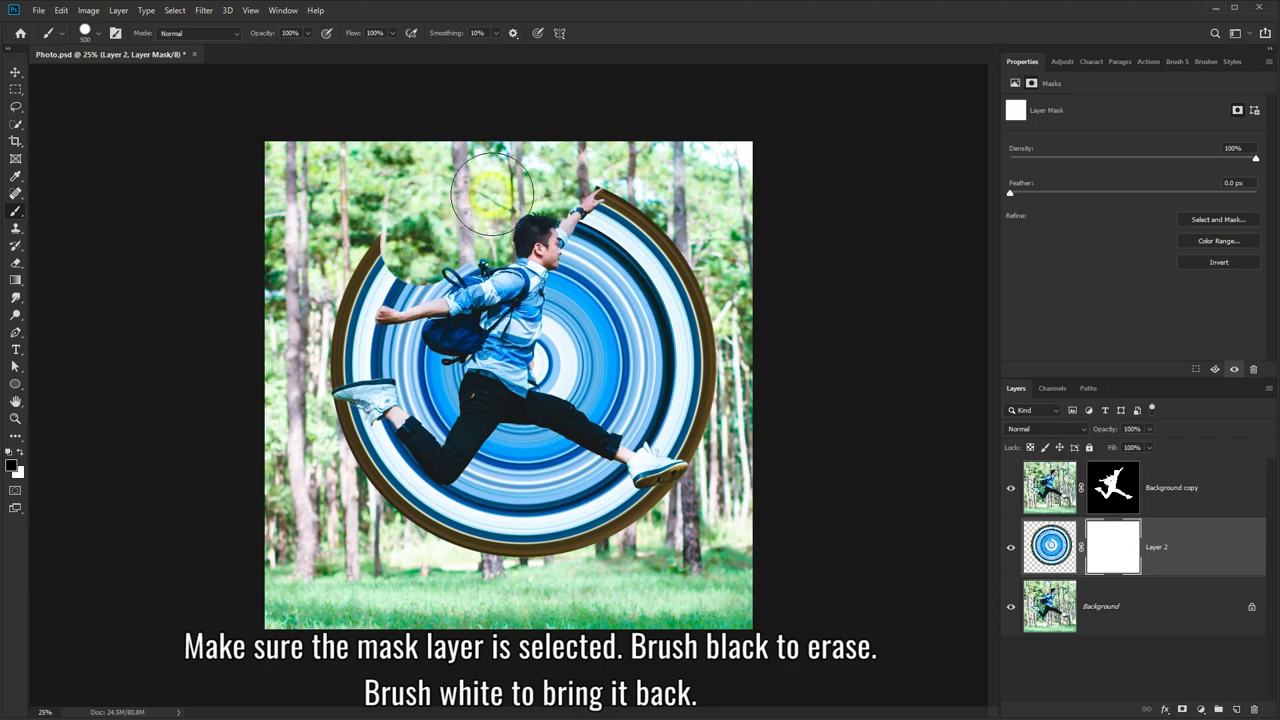
mouse_move(493, 225)
left_mouse_down()
mouse_move(370, 280)
mouse_move(348, 343)
mouse_move(385, 350)
mouse_move(450, 285)
mouse_move(422, 345)
mouse_move(442, 403)
mouse_move(460, 280)
mouse_move(414, 320)
mouse_move(465, 250)
mouse_move(568, 155)
mouse_move(345, 335)
left_mouse_up()
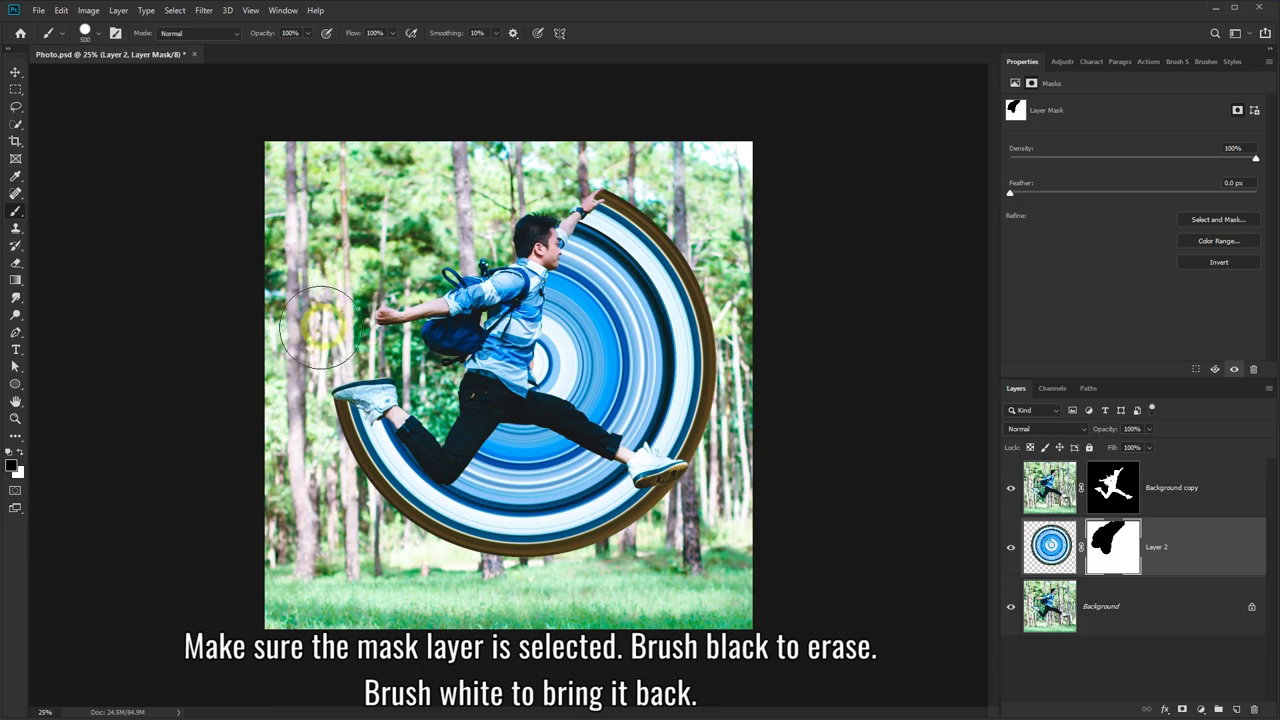
mouse_move(320, 325)
left_mouse_down()
mouse_move(486, 414)
mouse_move(498, 437)
mouse_move(385, 440)
mouse_move(423, 543)
left_mouse_up()
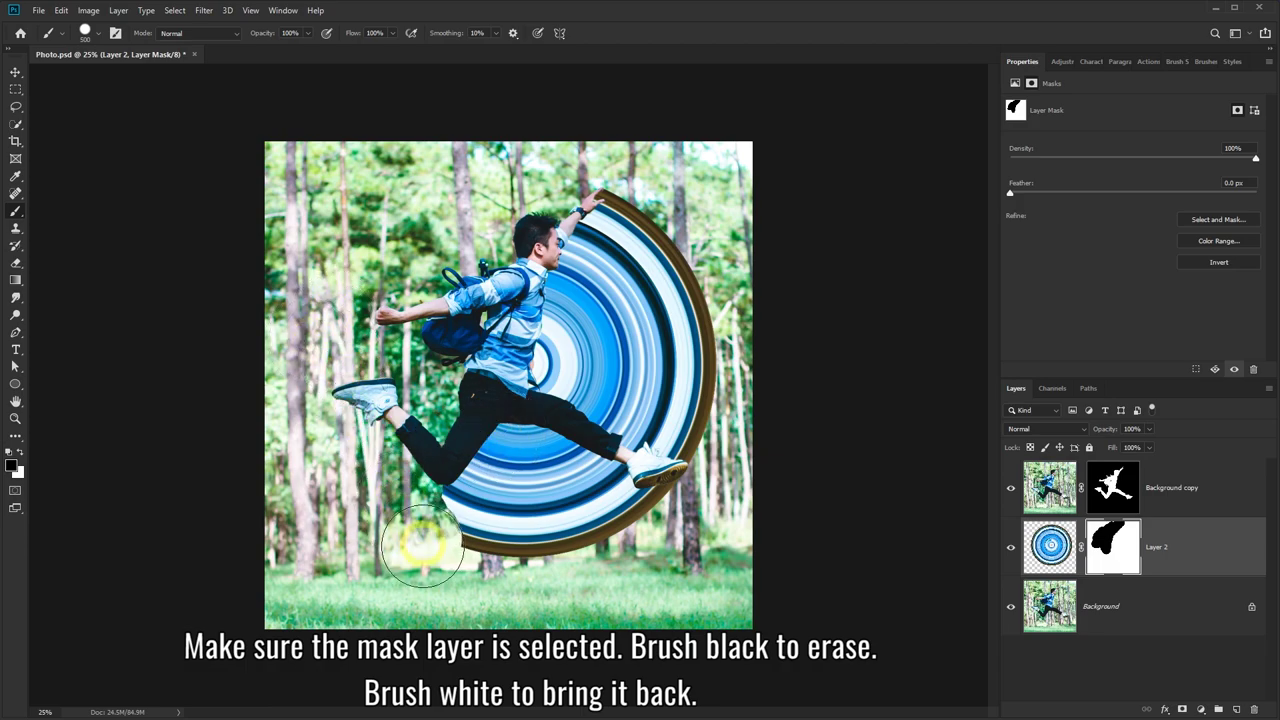
Step: Switch to white and restore the swirl's lower arc near the man's legs and shoe
left_click(19, 455)
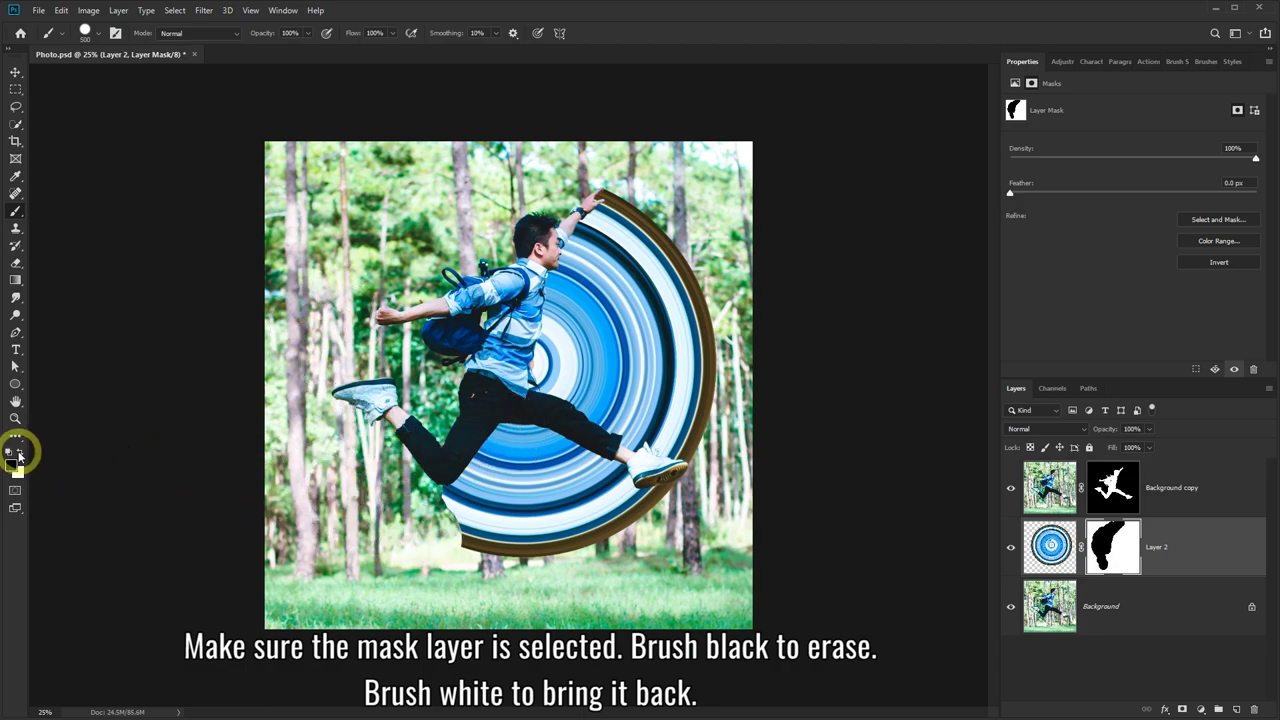
mouse_move(416, 516)
left_mouse_down()
mouse_move(440, 525)
mouse_move(340, 430)
mouse_move(440, 530)
mouse_move(658, 515)
mouse_move(485, 566)
left_mouse_up()
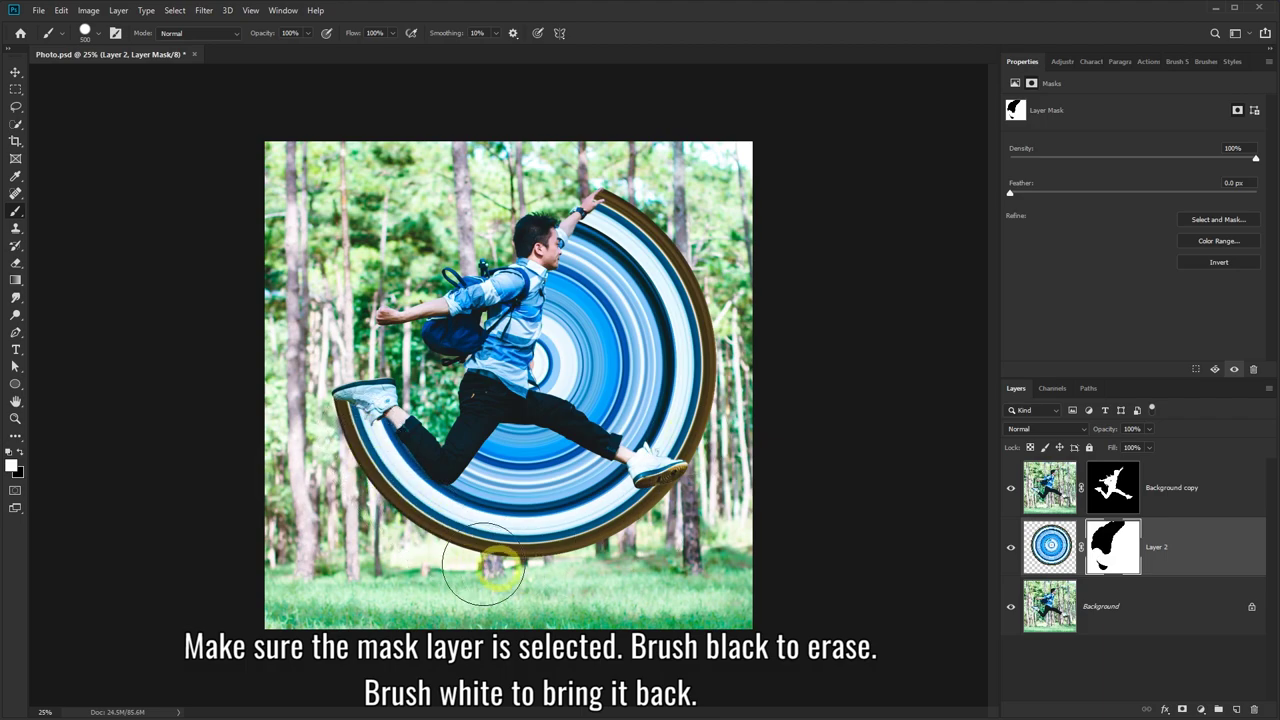
mouse_move(390, 517)
left_mouse_down()
mouse_move(335, 445)
mouse_move(365, 452)
mouse_move(461, 532)
mouse_move(540, 522)
mouse_move(683, 535)
left_mouse_up()
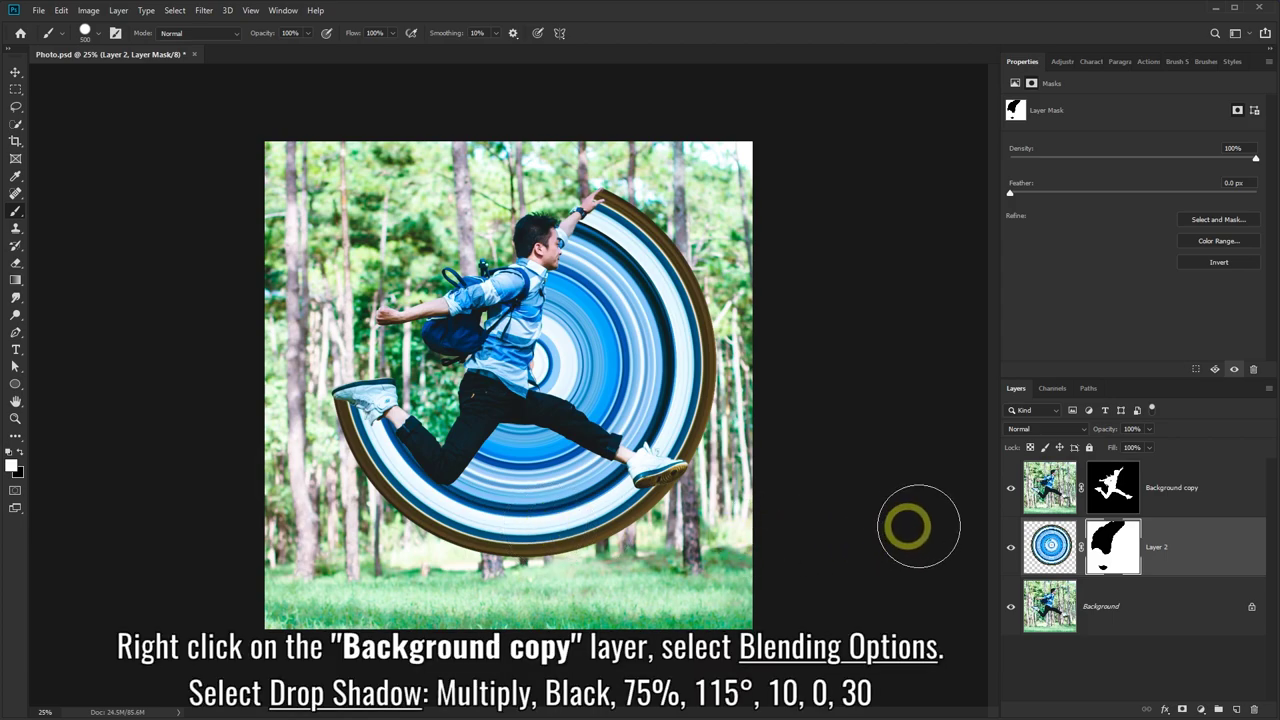
Step: Give Background copy a black Multiply drop shadow: 75% opacity, 115° angle, distance 10, size 30
right_click(1191, 485)
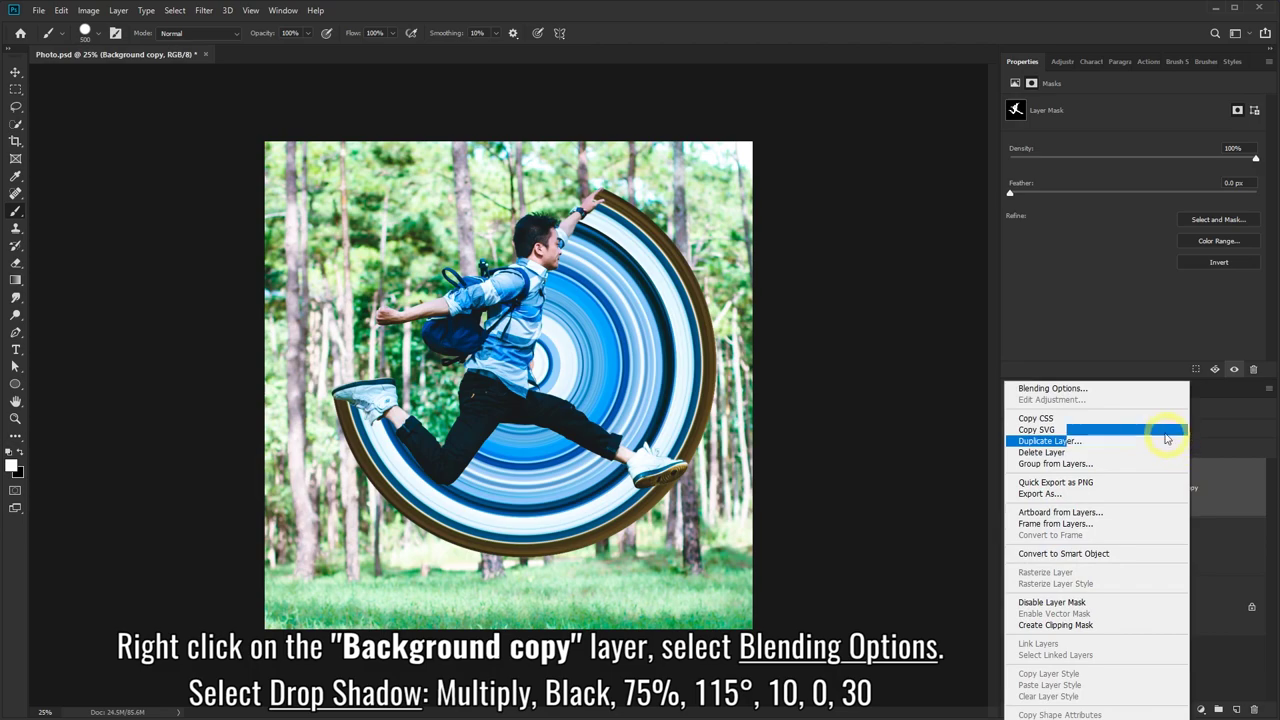
left_click(1097, 397)
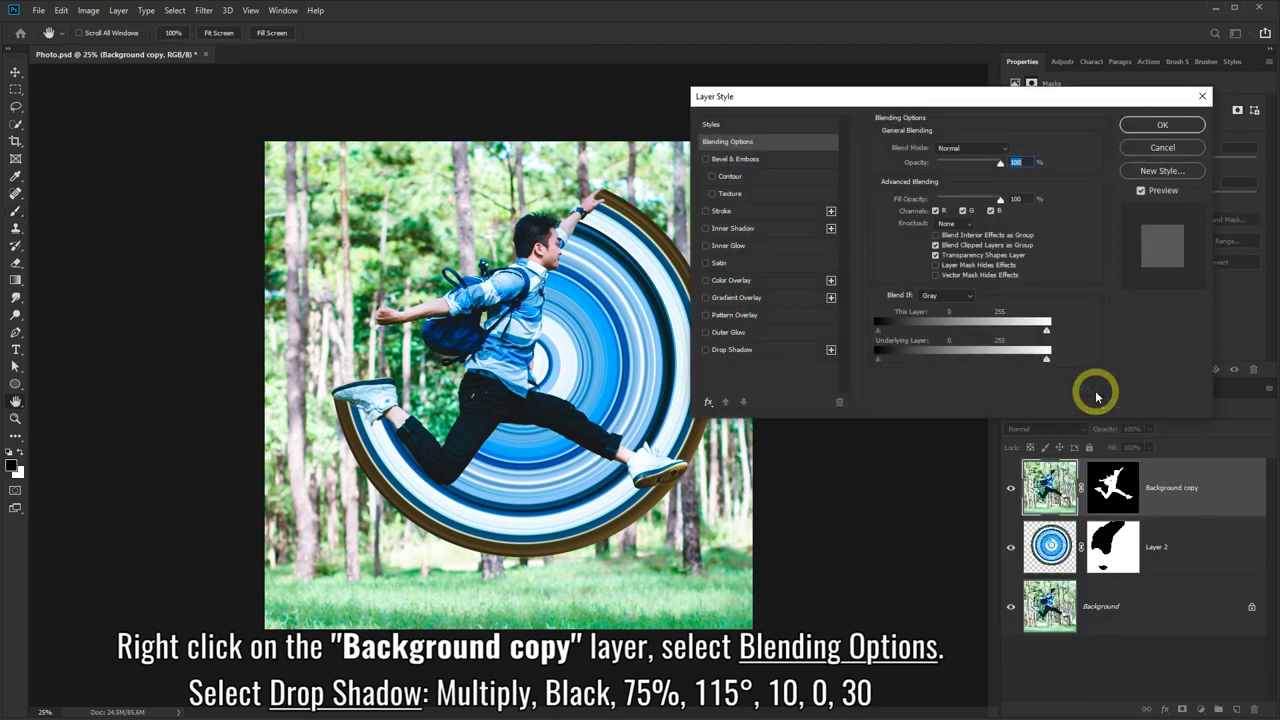
left_click(735, 349)
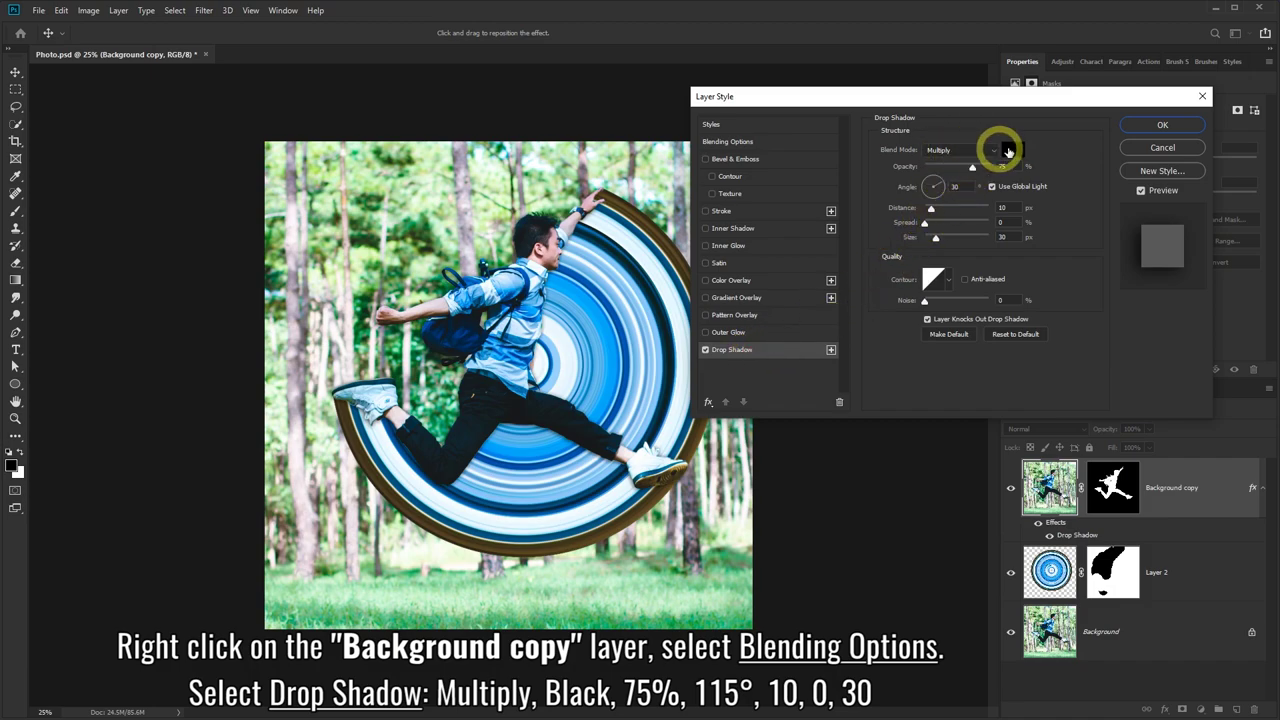
left_click(960, 186)
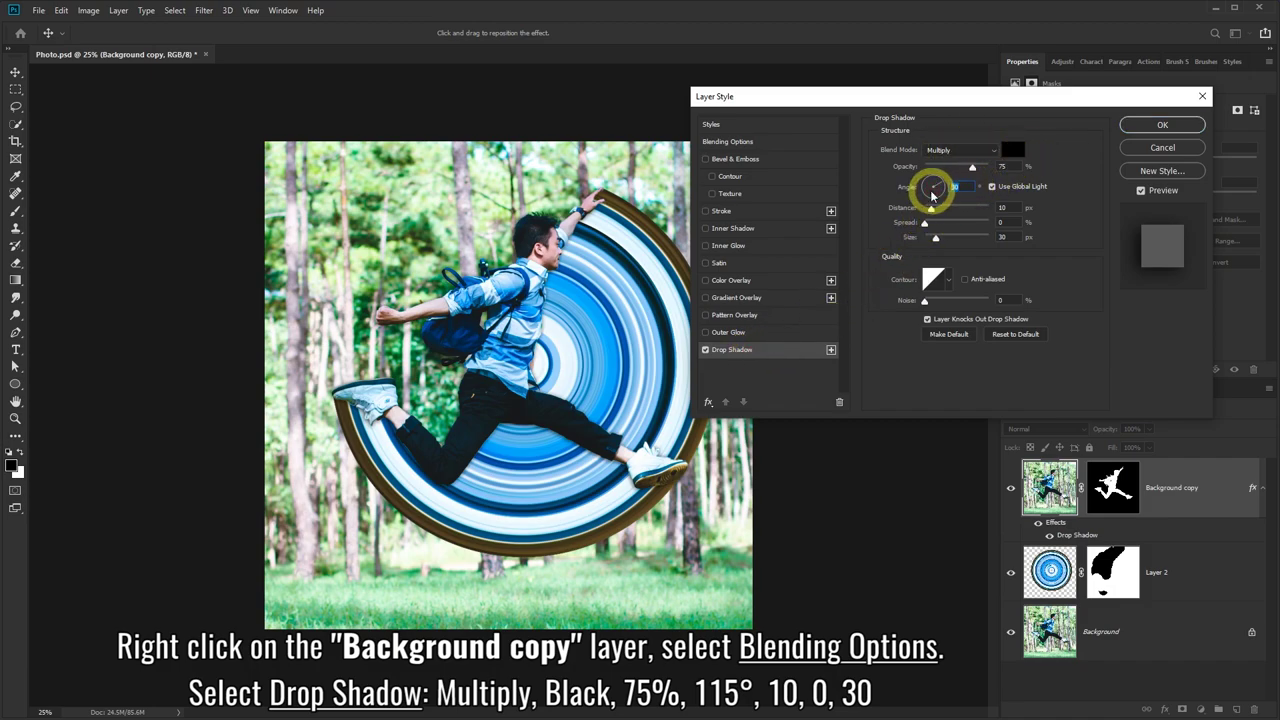
type("115")
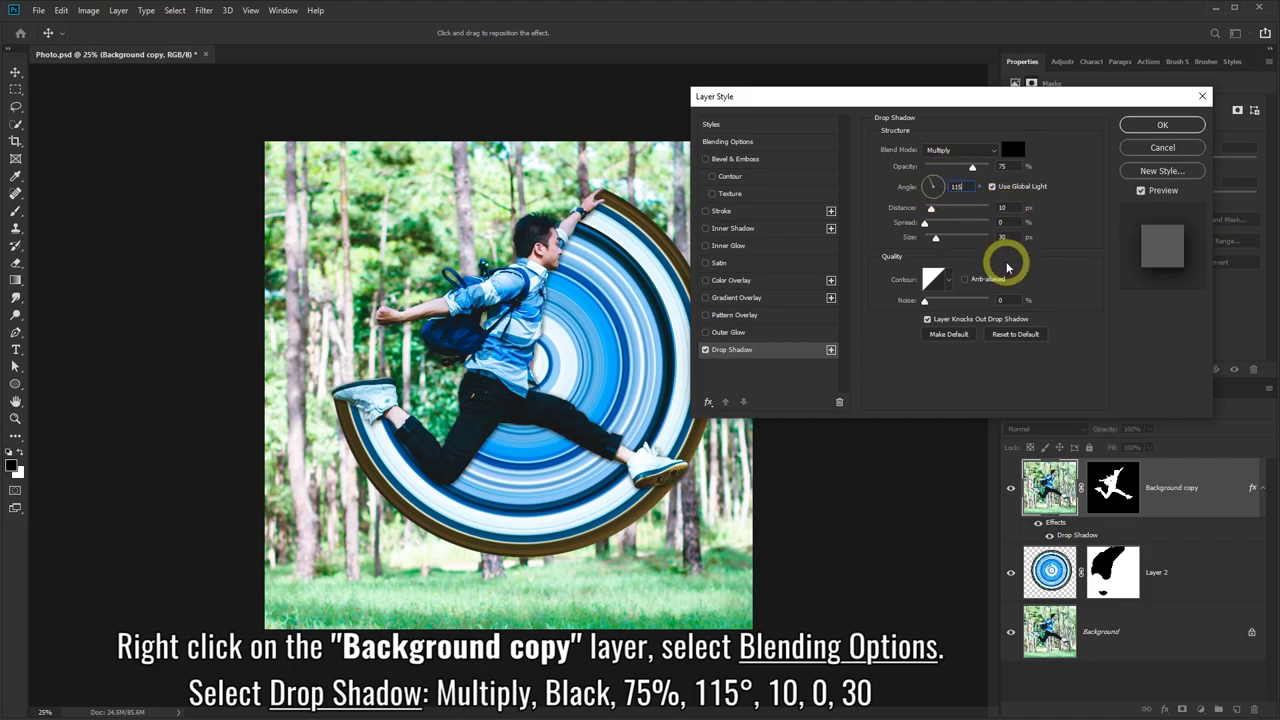
left_click(1160, 125)
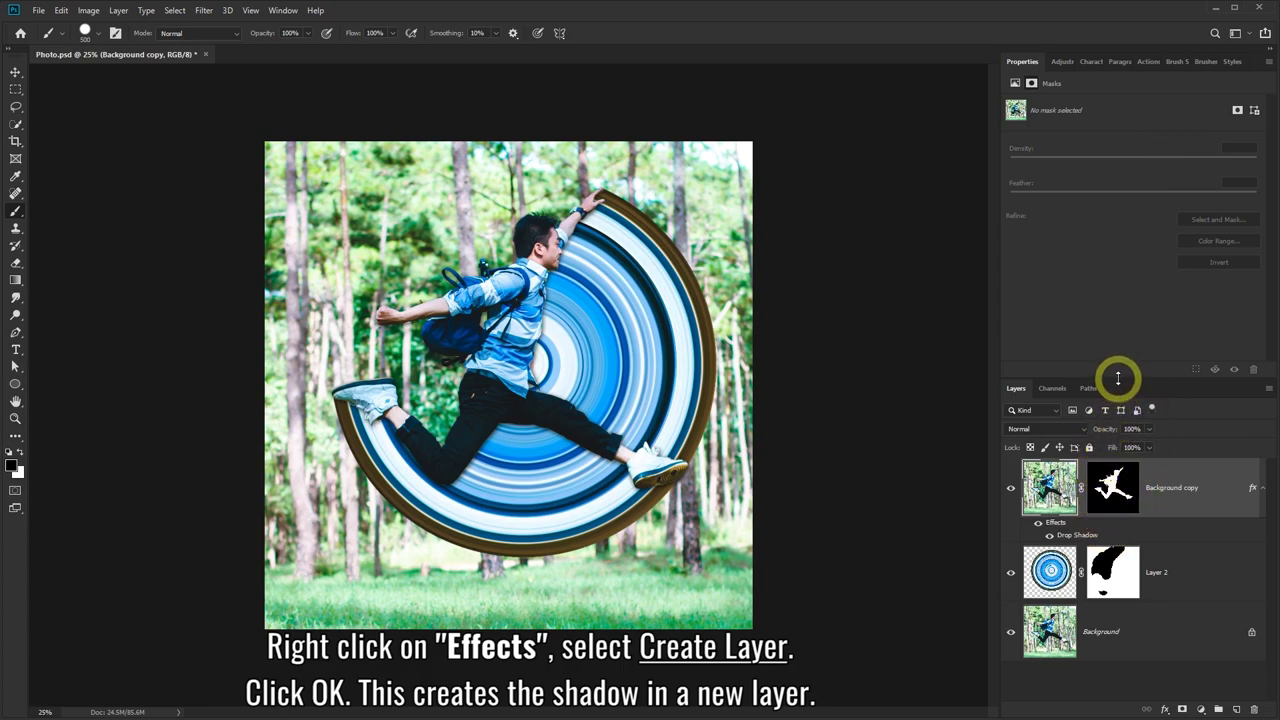
Step: Create a separate layer from Background copy's drop shadow effect, then toggle its visibility to check
left_click_drag(1118, 377, 1123, 217)
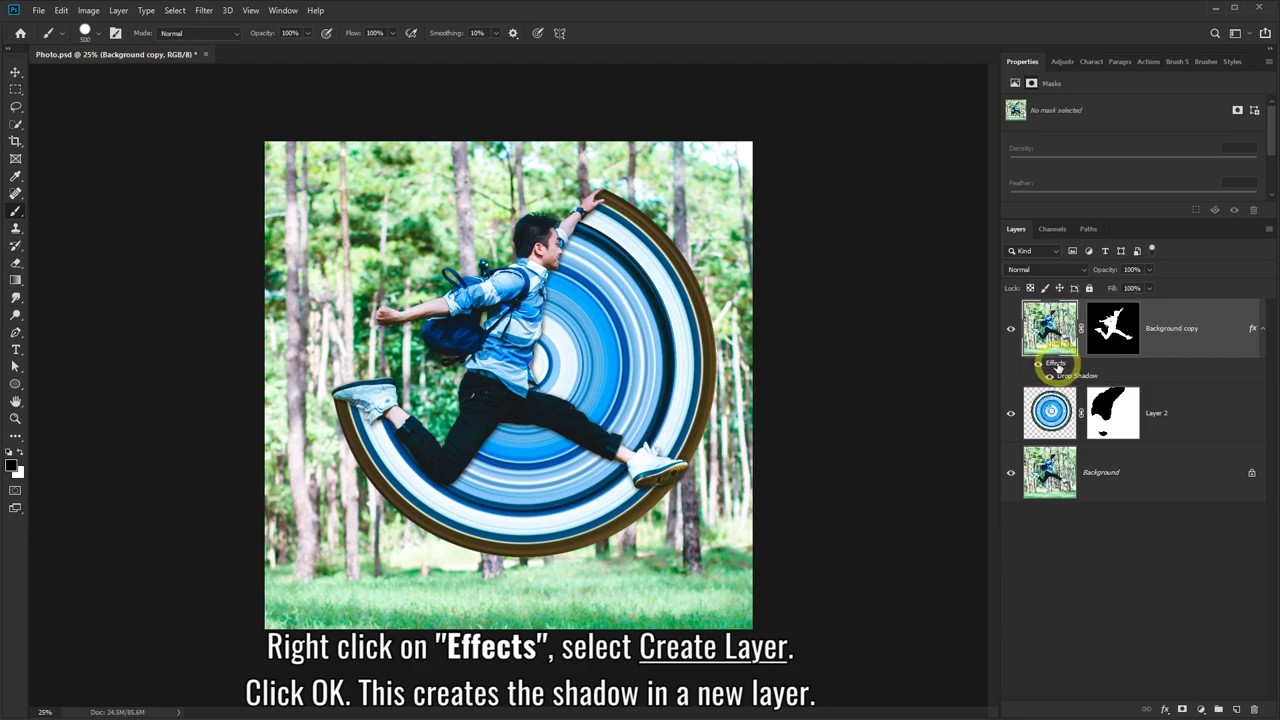
right_click(1058, 368)
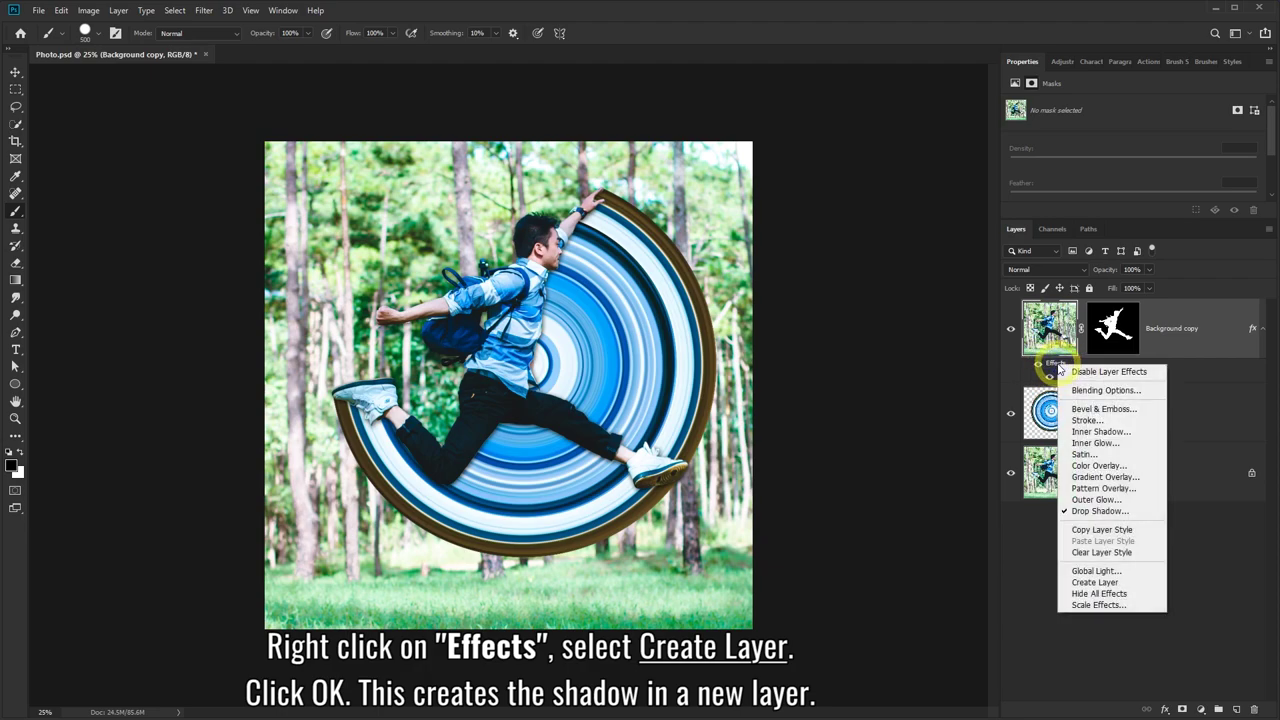
left_click(1094, 582)
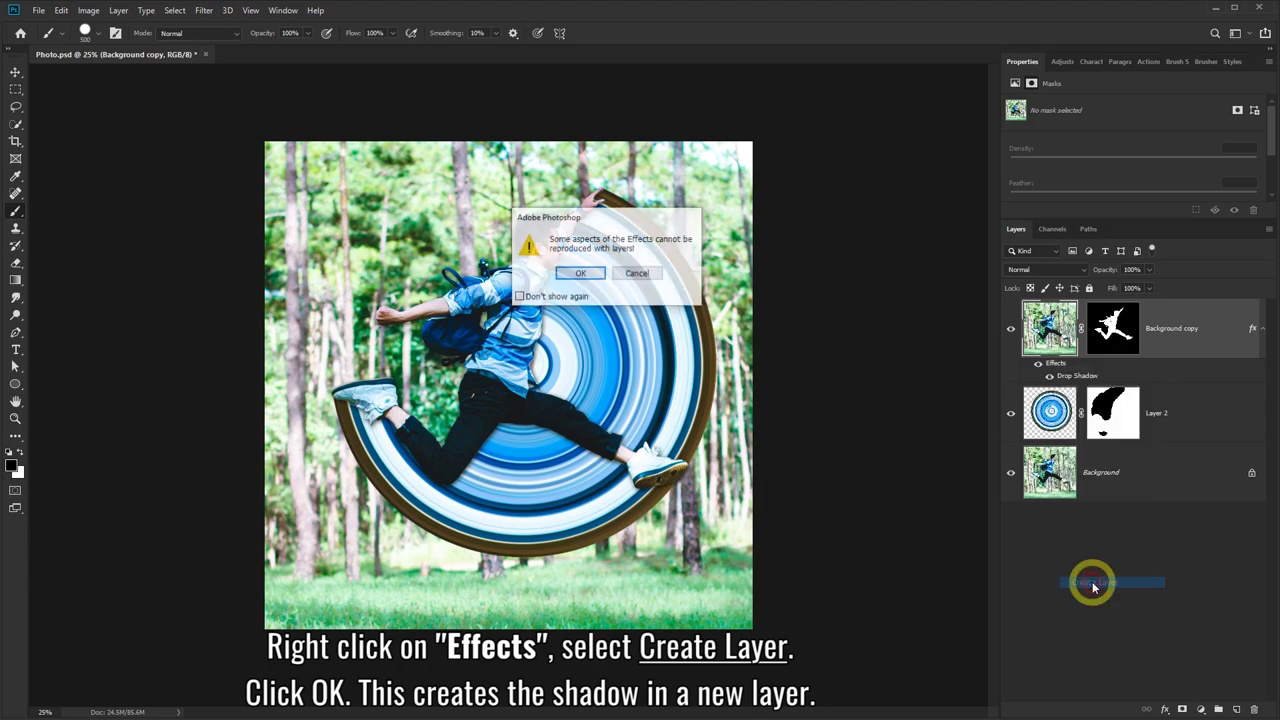
left_click(579, 274)
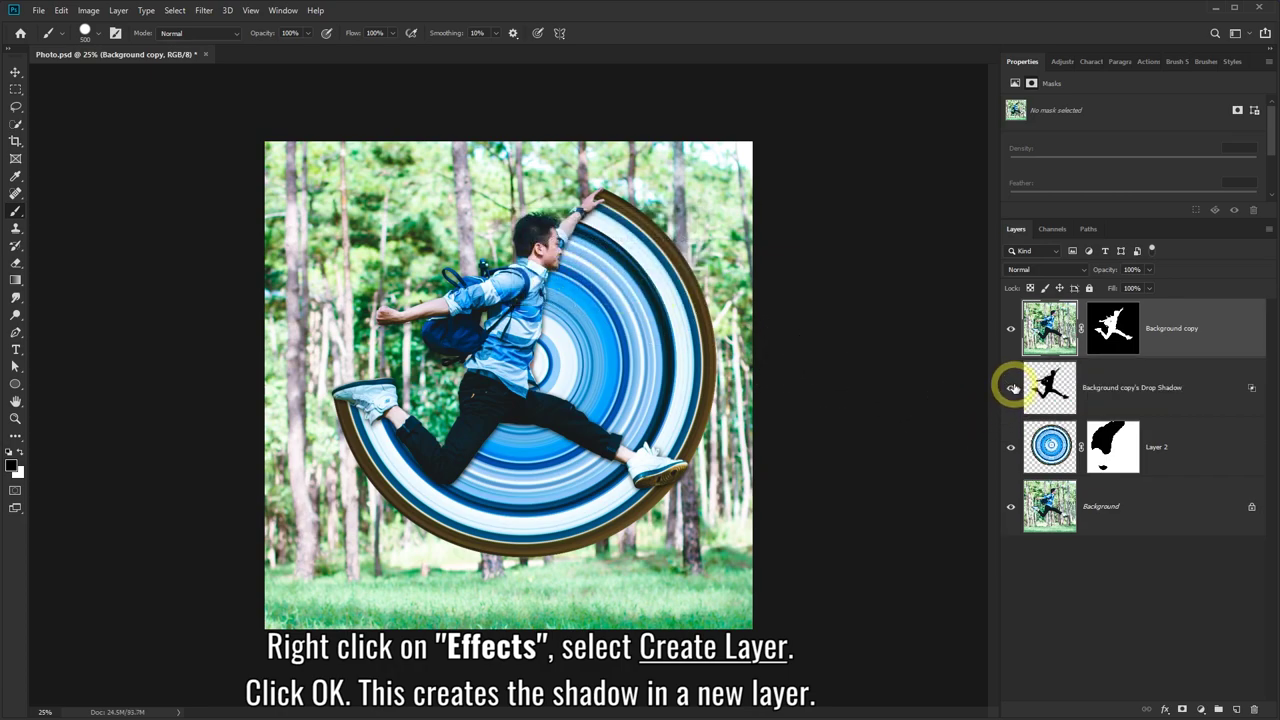
left_click(1012, 390)
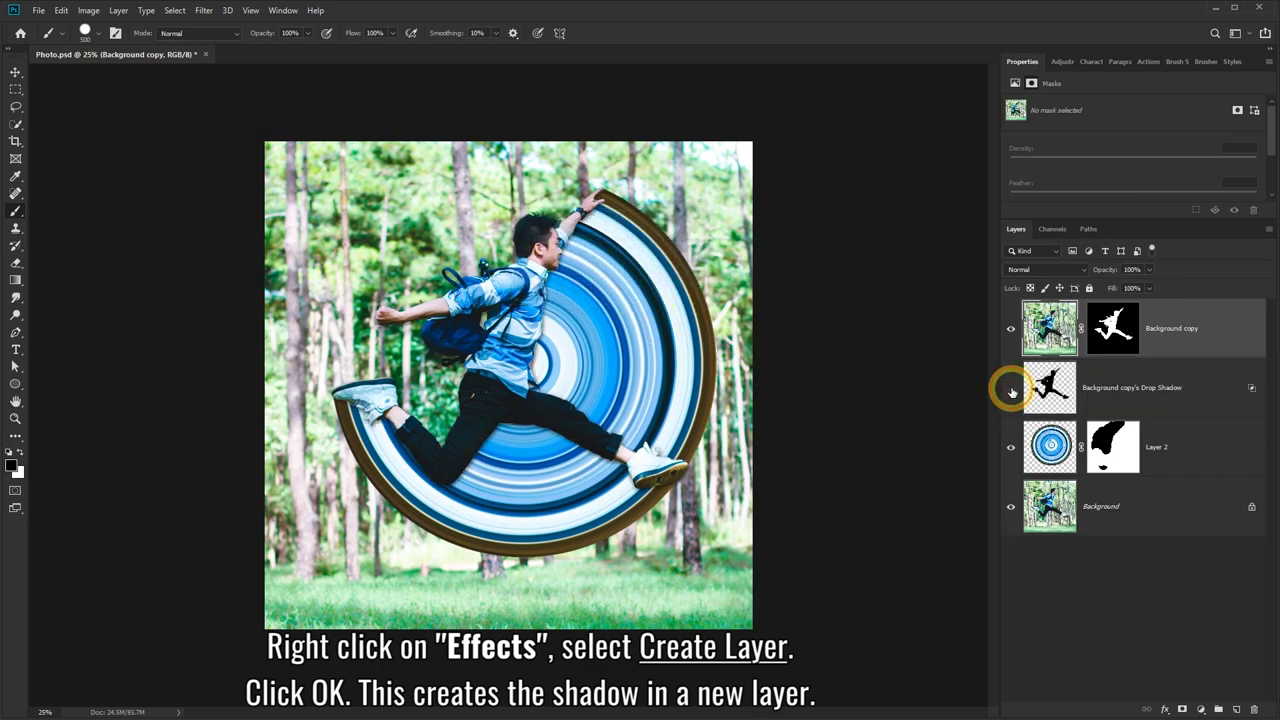
left_click(1012, 390)
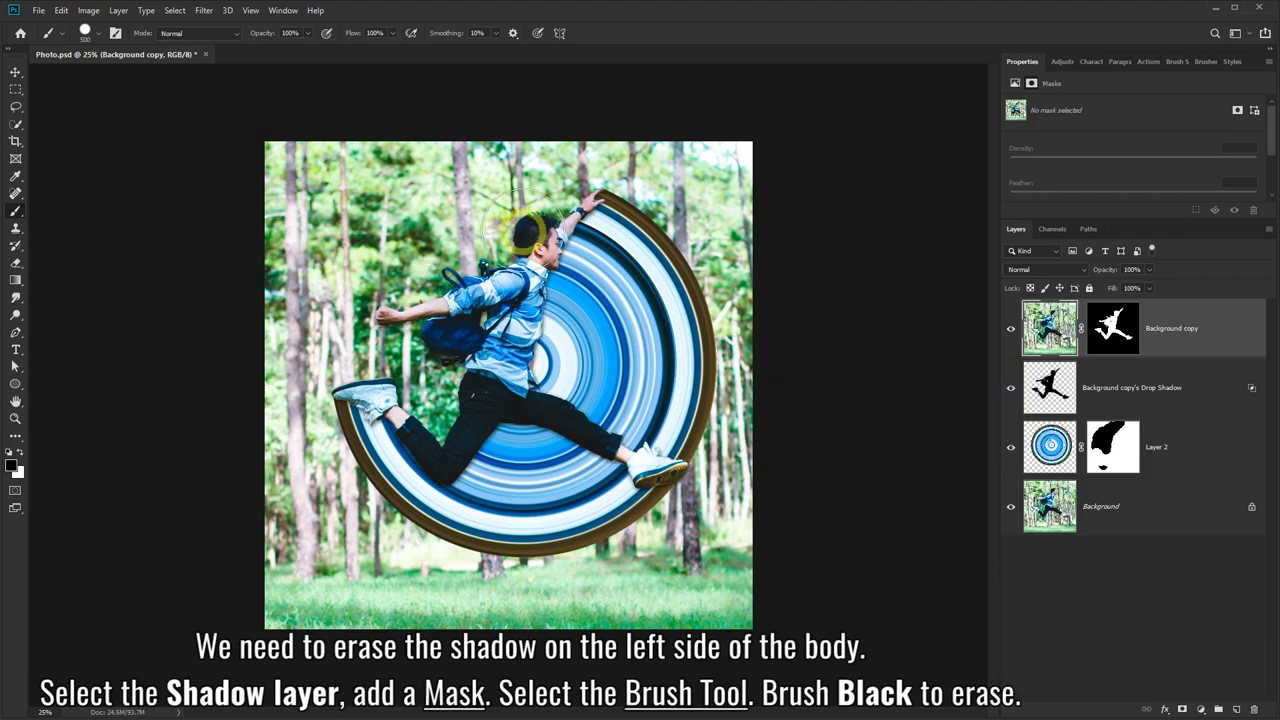
Step: Add a layer mask to the Drop Shadow layer and set up black painting on it
left_click(1012, 388)
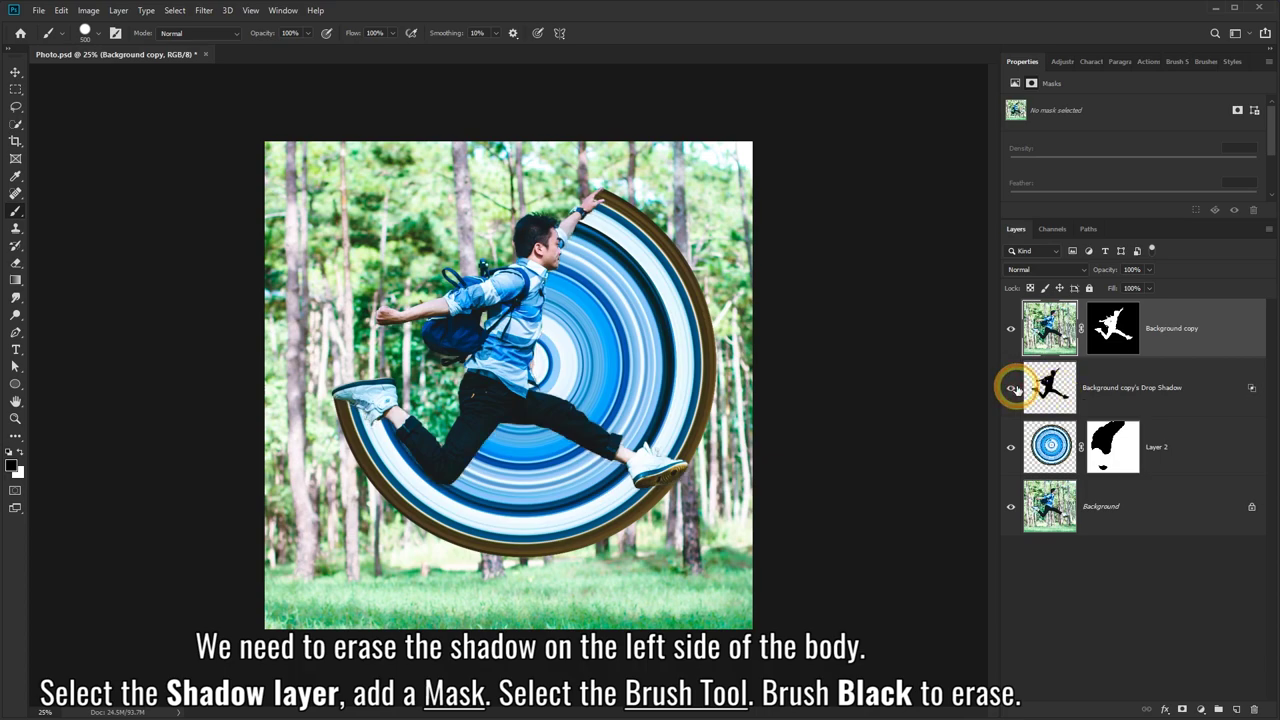
left_click(1125, 389)
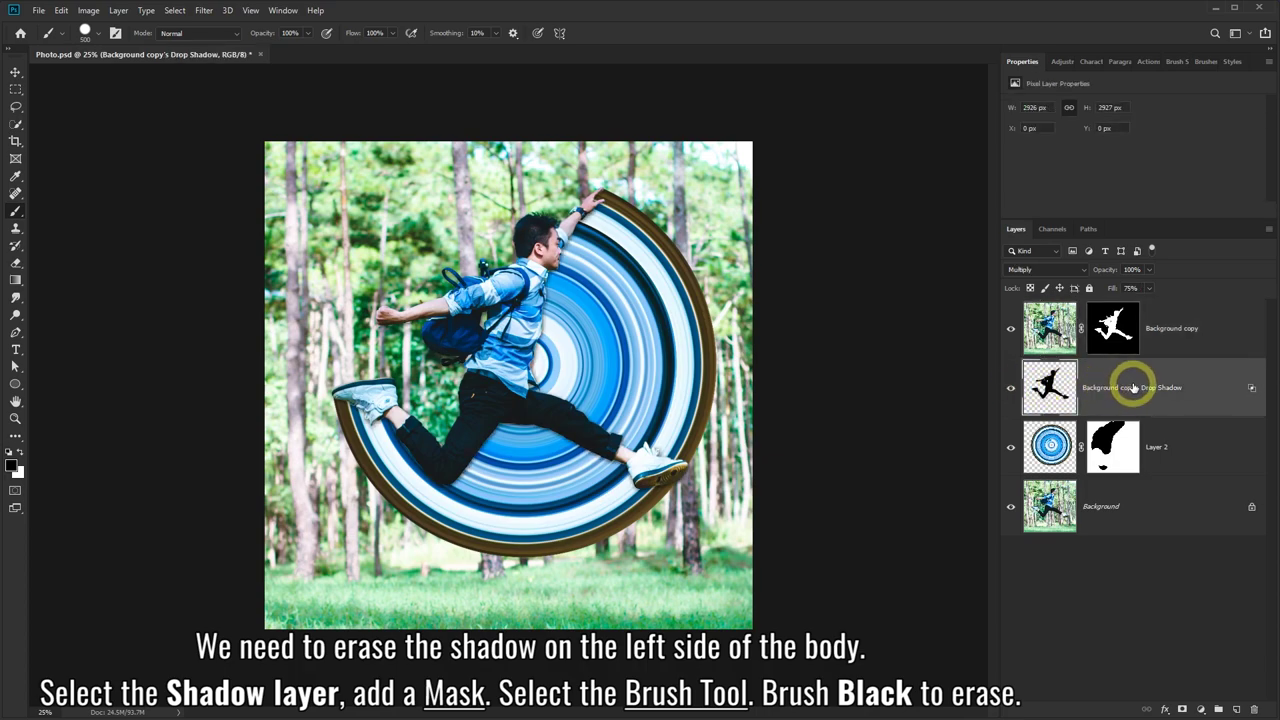
left_click(1182, 709)
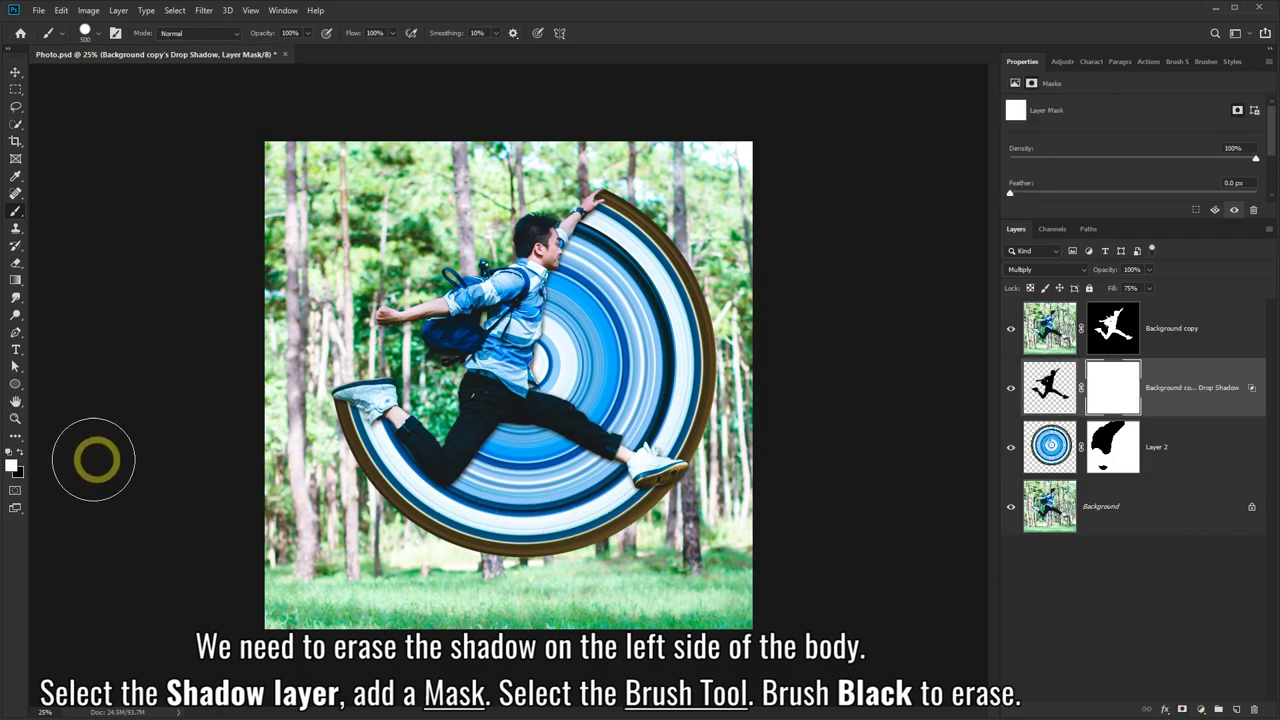
left_click(24, 456)
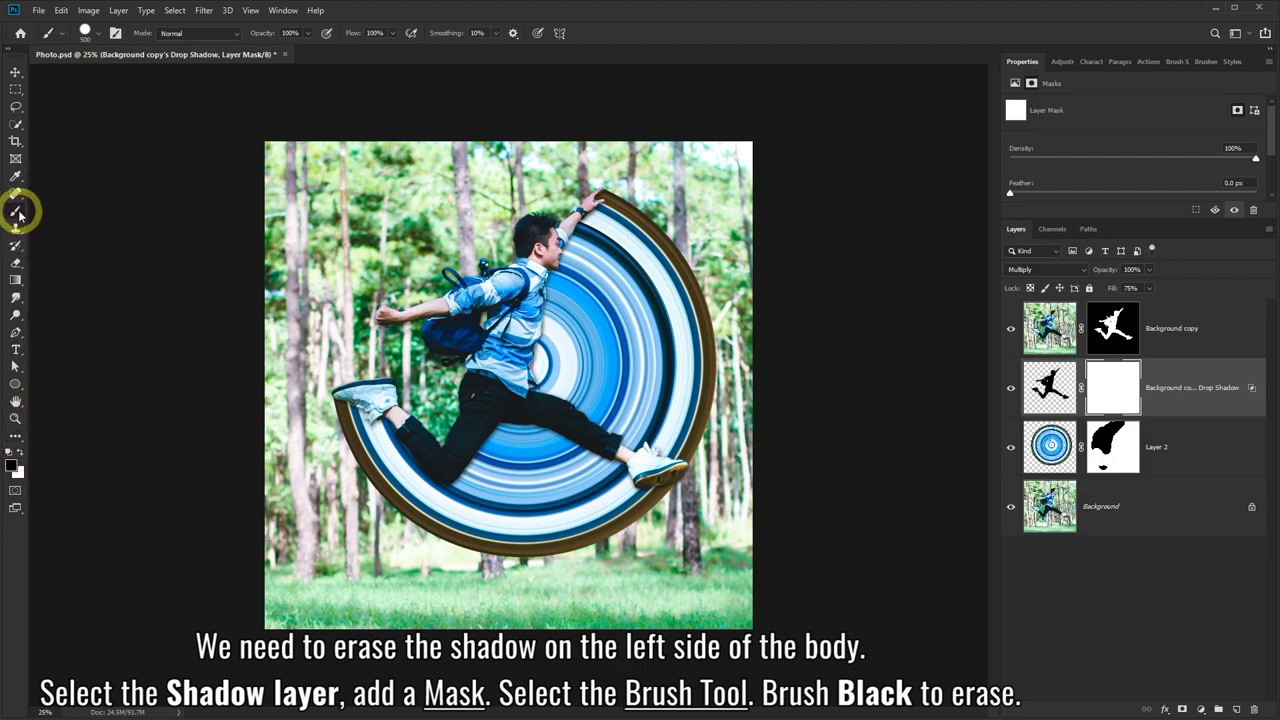
left_click(1118, 394)
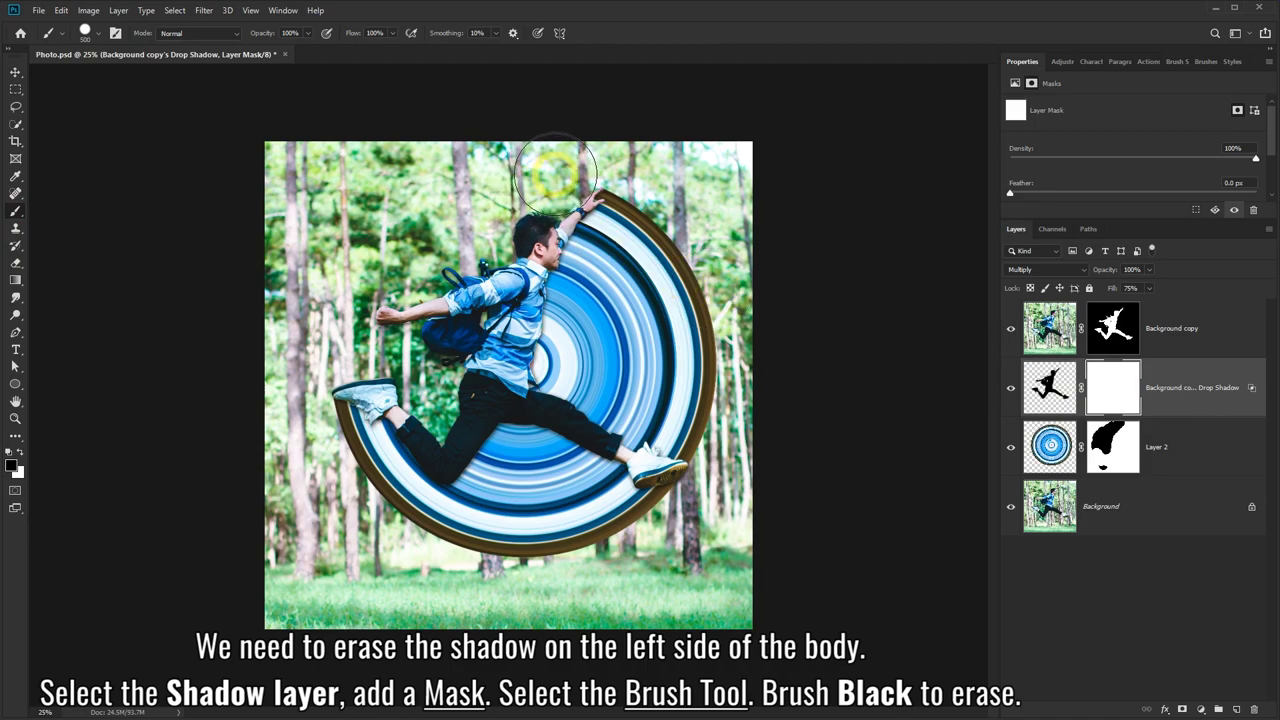
Step: Paint out the shadow beside the man's left side, toggling the layer to check
left_click_drag(554, 174, 560, 170)
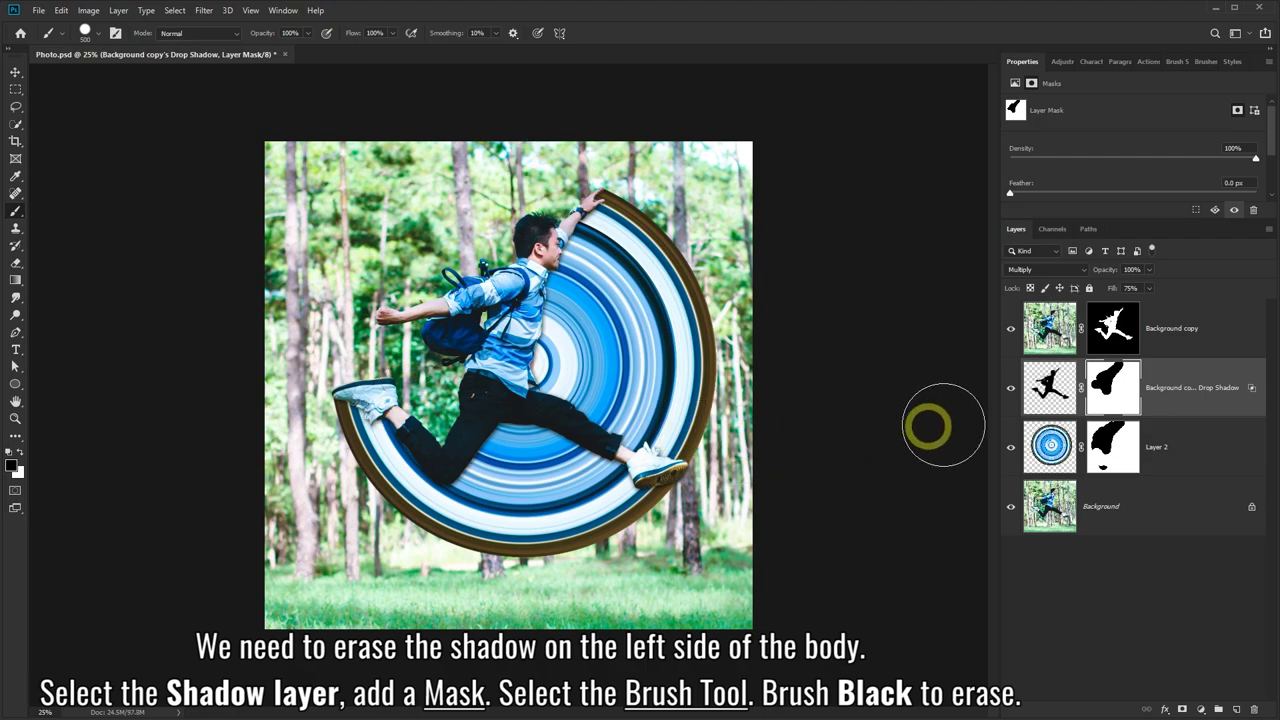
left_click(1011, 388)
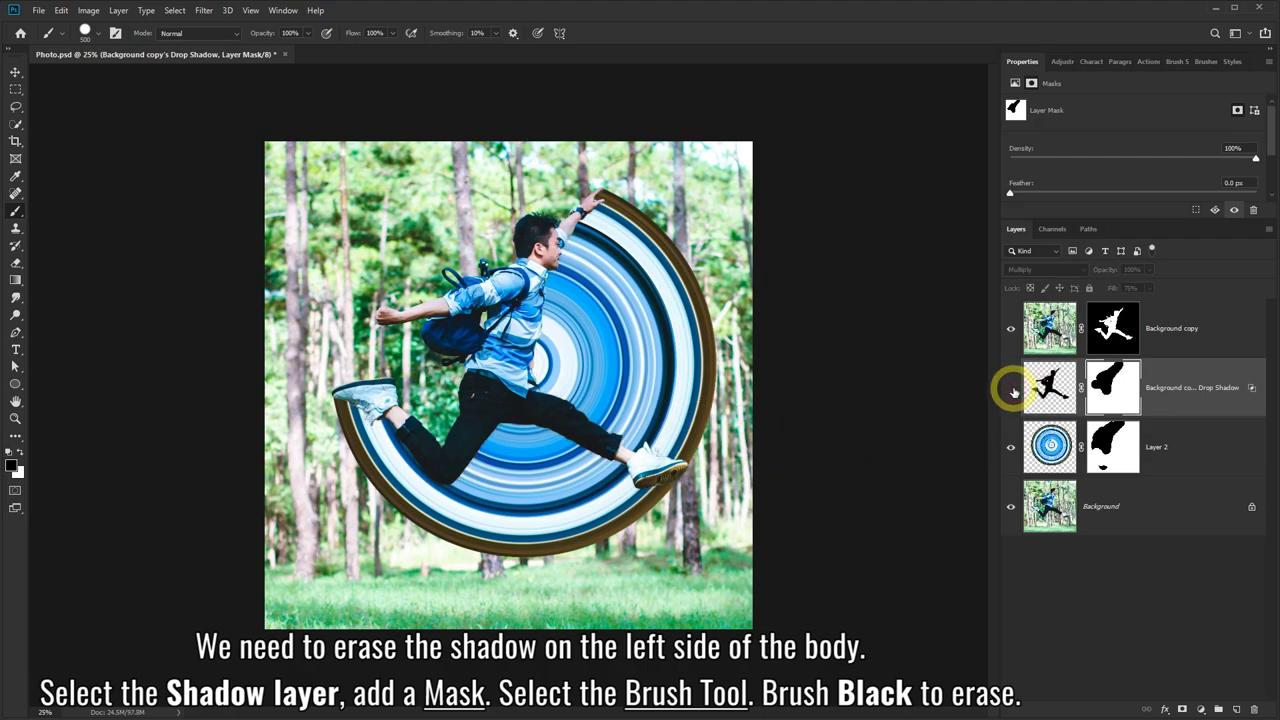
left_click(1012, 390)
left_click(1012, 390)
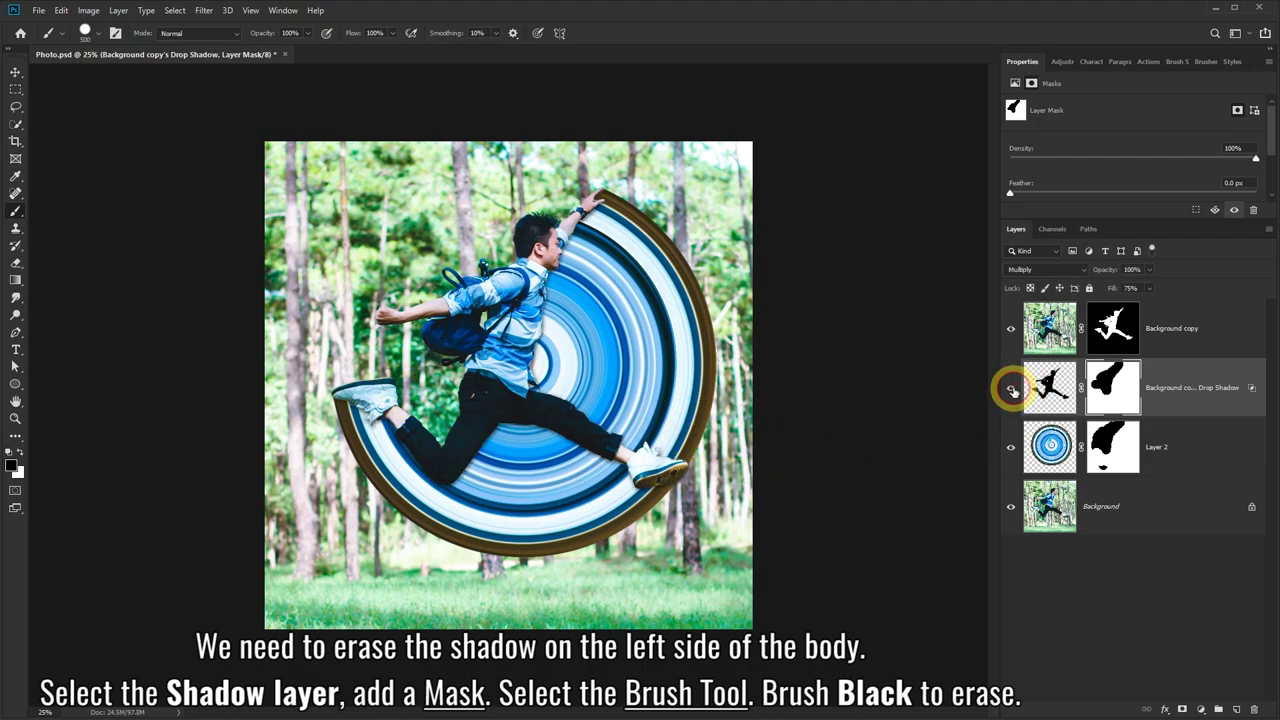
left_click(1012, 390)
left_click(1012, 390)
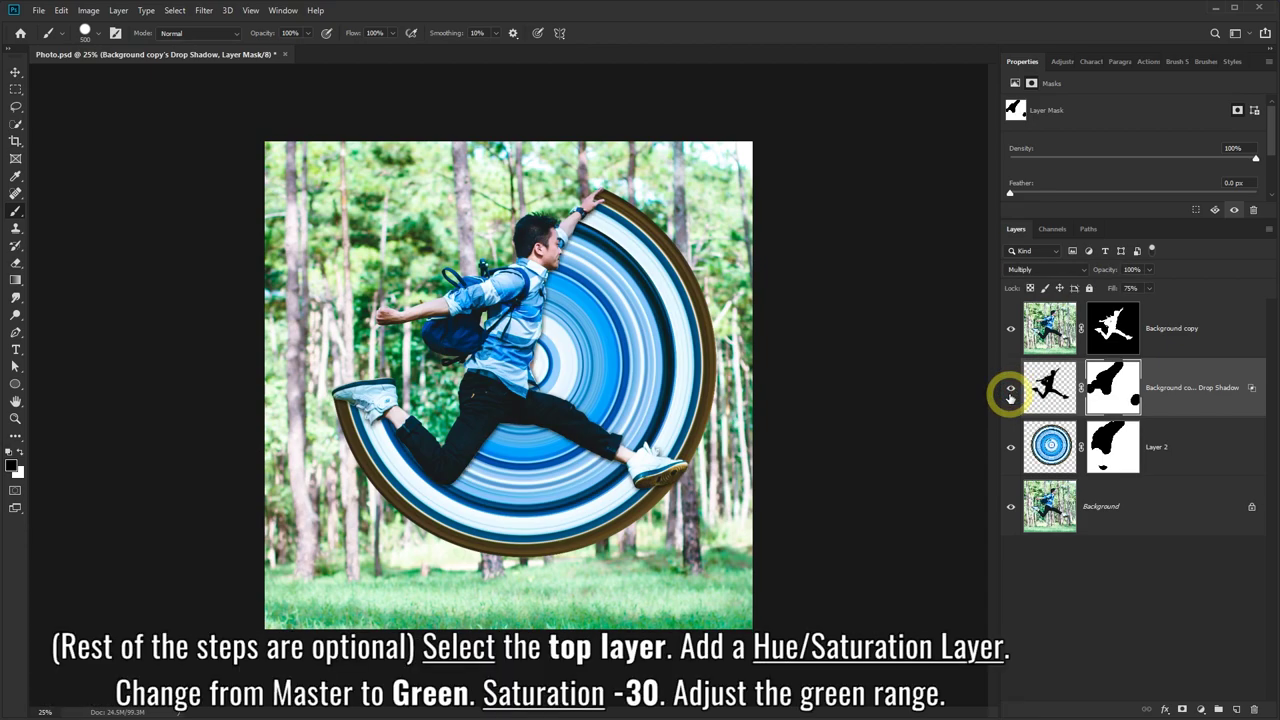
Step: Add a Hue/Saturation adjustment layer above the top layer, targeting the Greens range
left_click(1212, 326)
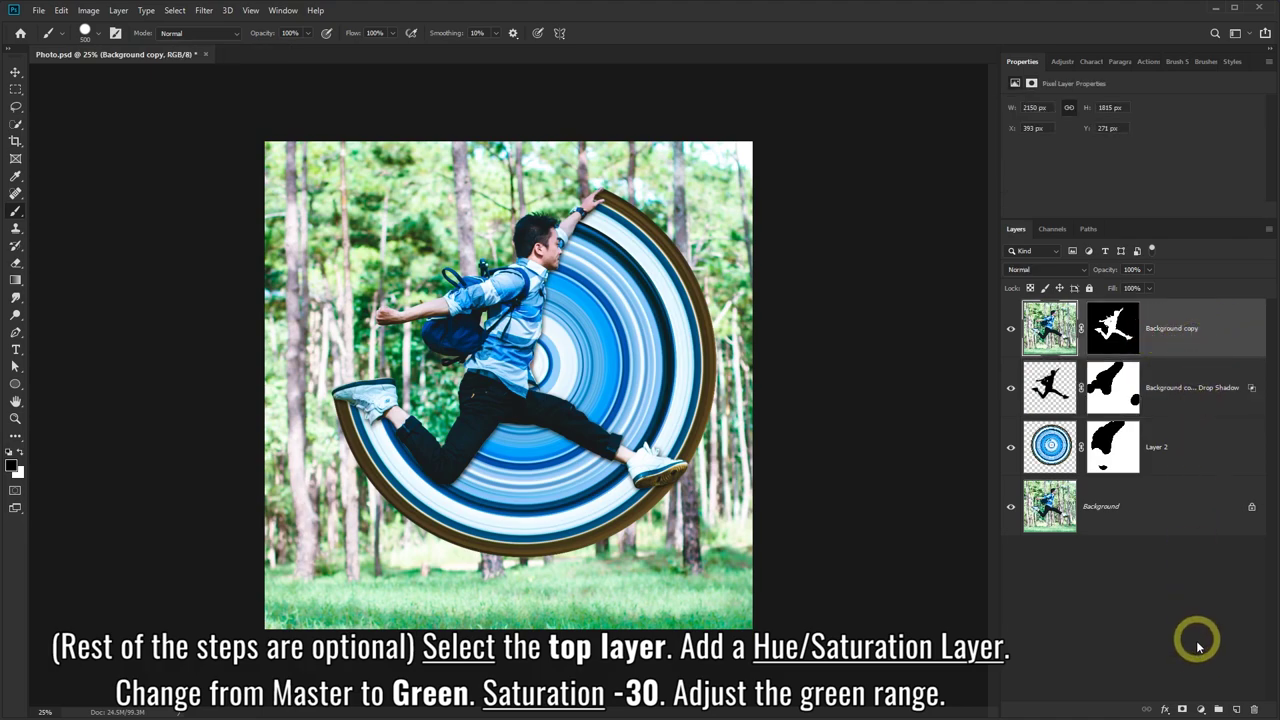
left_click(1202, 709)
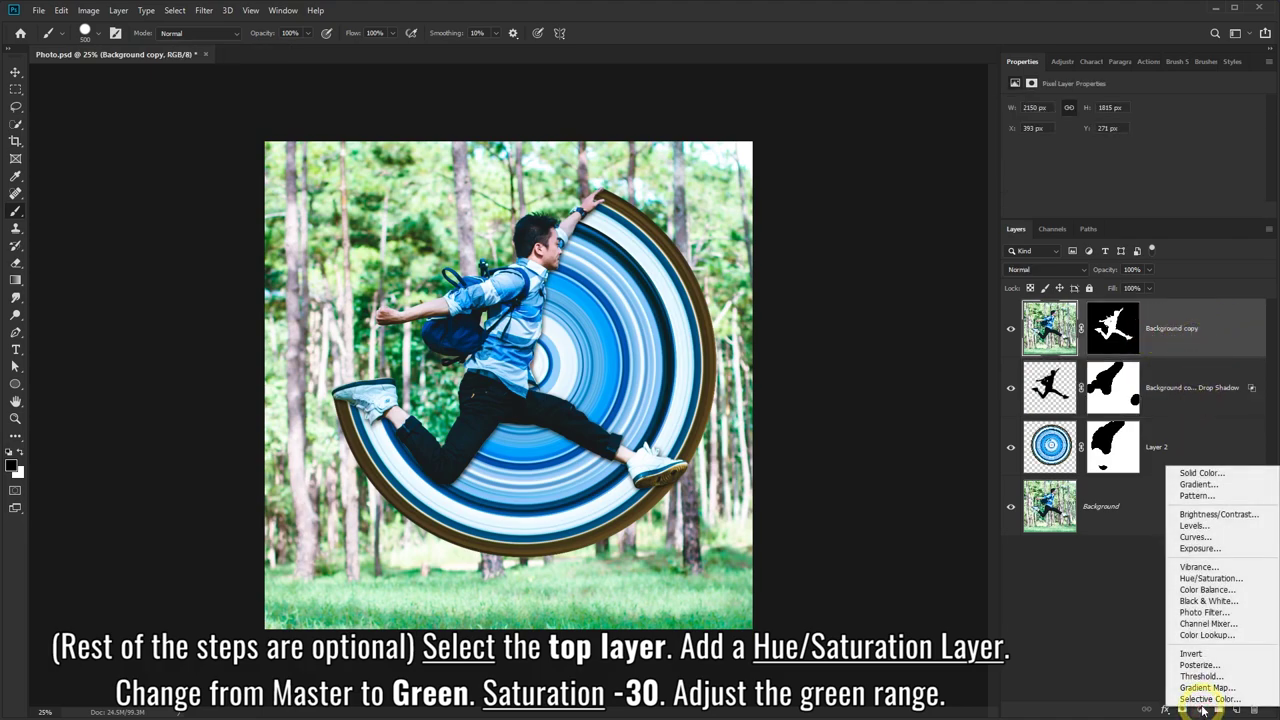
left_click(1210, 578)
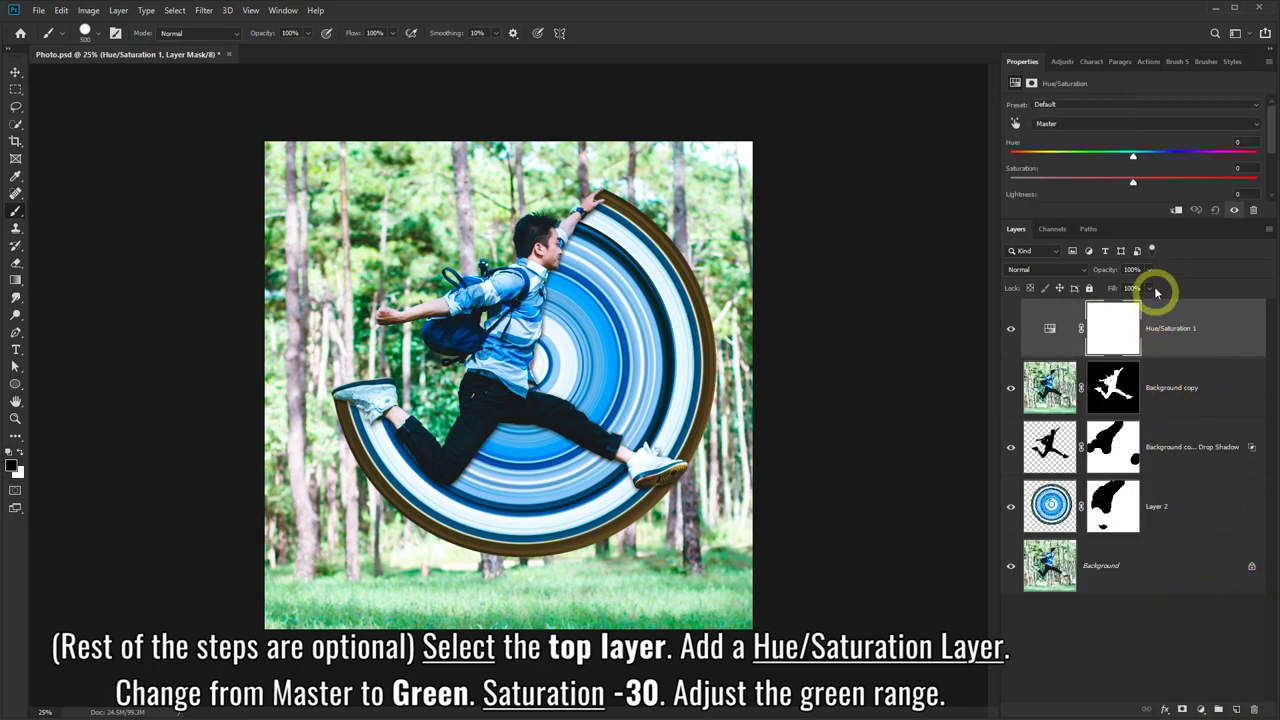
left_click_drag(1143, 222, 1148, 293)
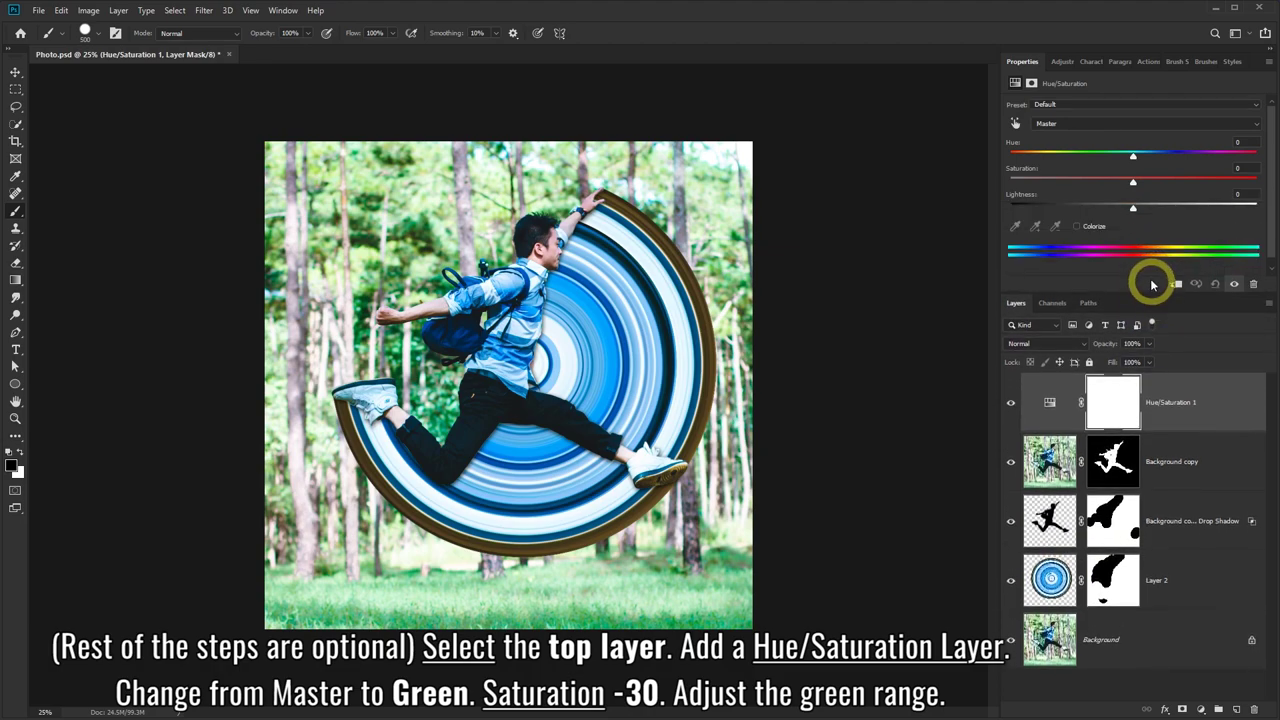
left_click(1070, 131)
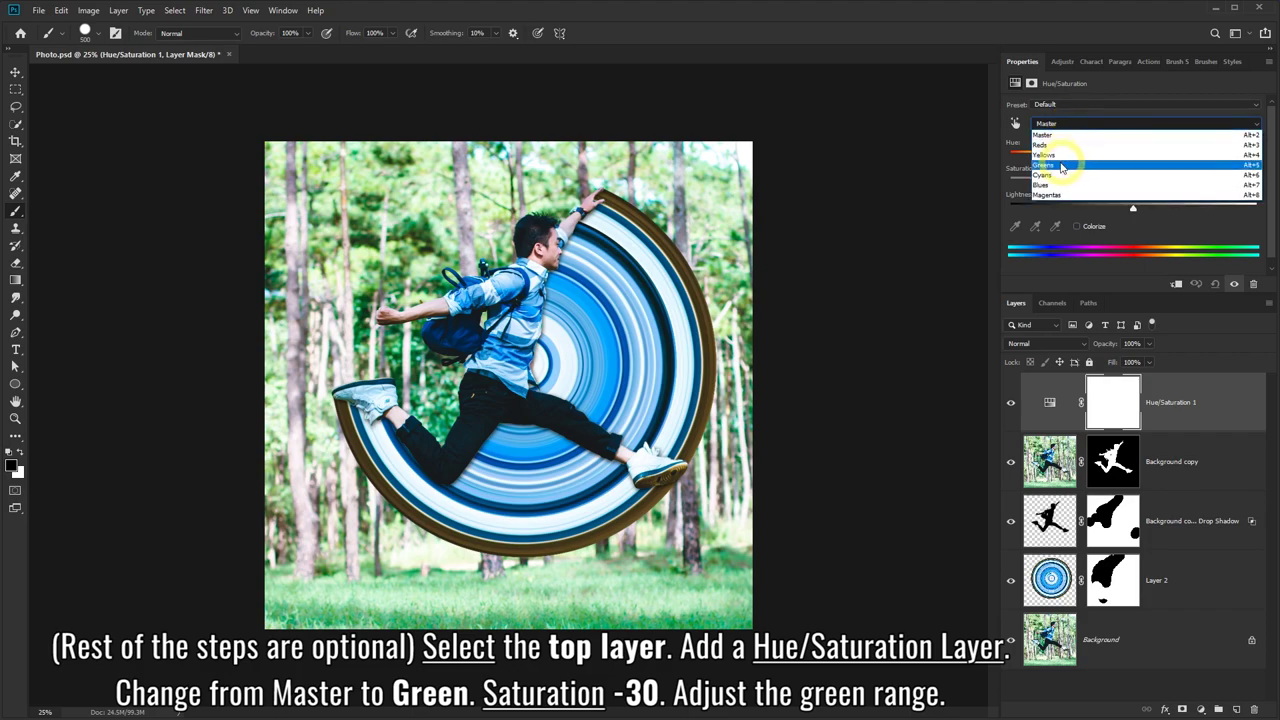
left_click(1048, 164)
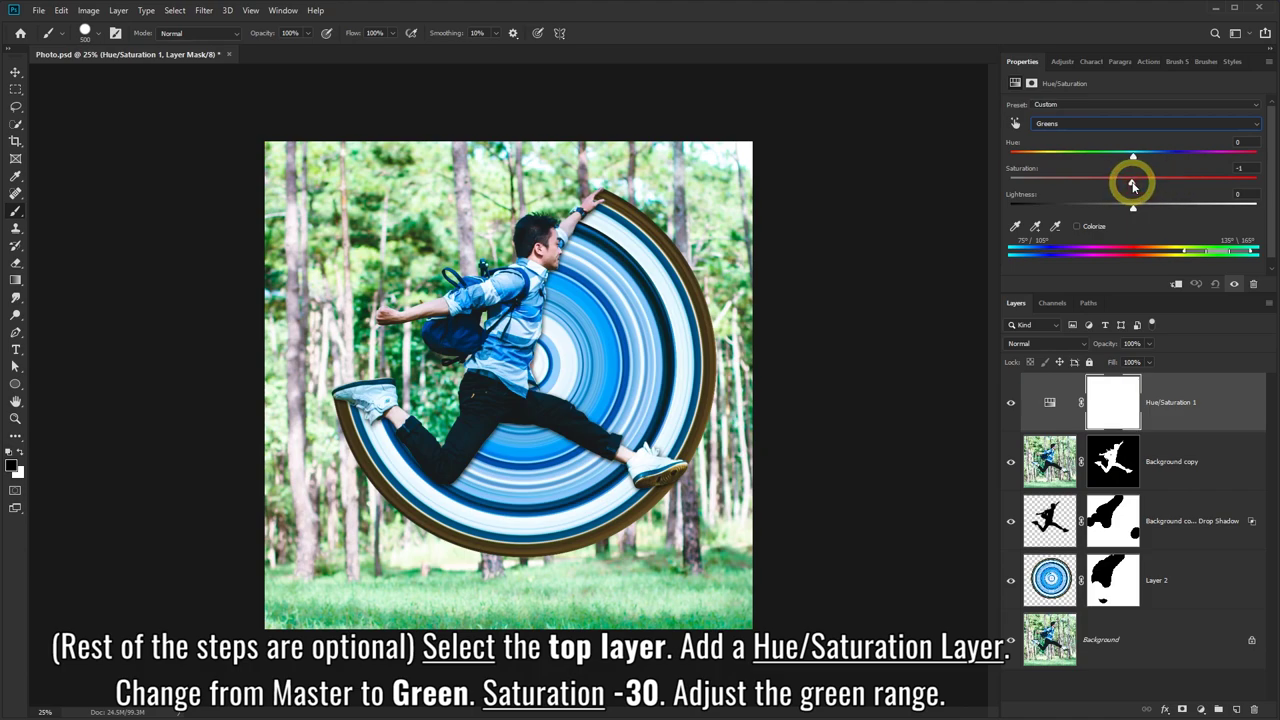
Step: Lower Greens saturation to -30 and shift the green range, comparing before and after
mouse_move(1132, 184)
left_mouse_down()
mouse_move(1082, 187)
mouse_move(1095, 187)
left_mouse_up()
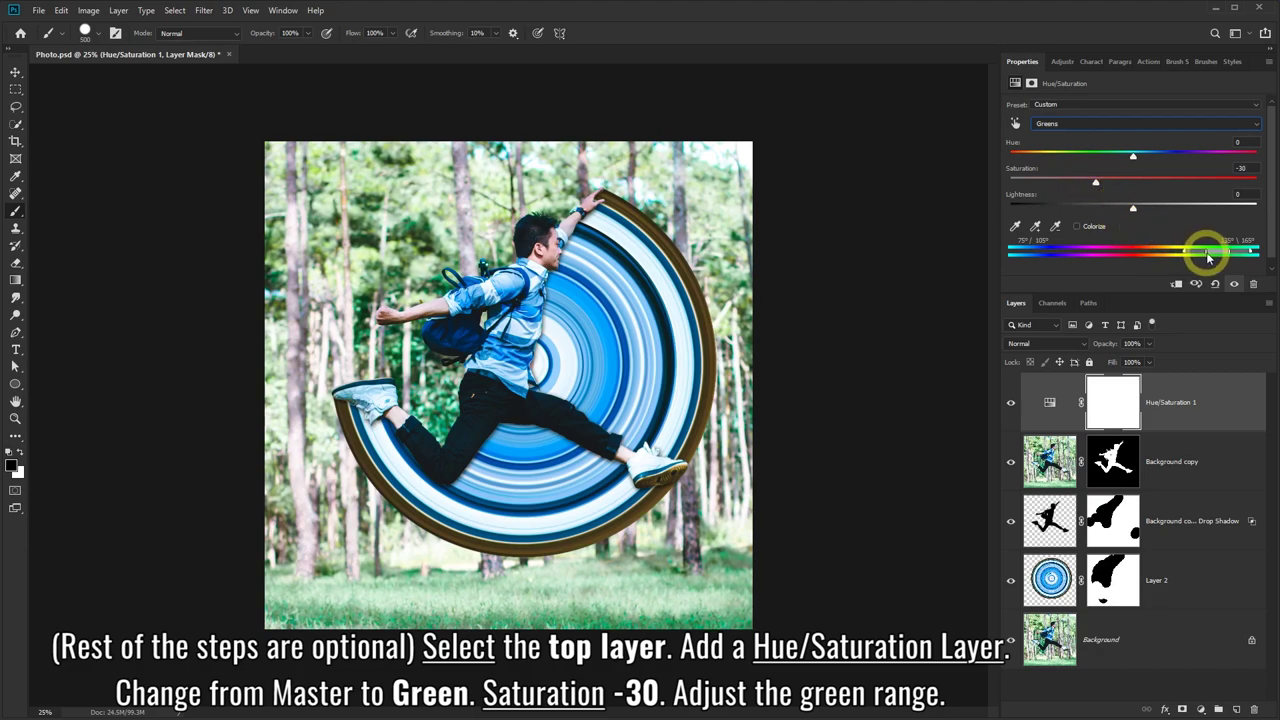
mouse_move(1216, 256)
left_mouse_down()
mouse_move(1195, 256)
mouse_move(1246, 256)
left_mouse_up()
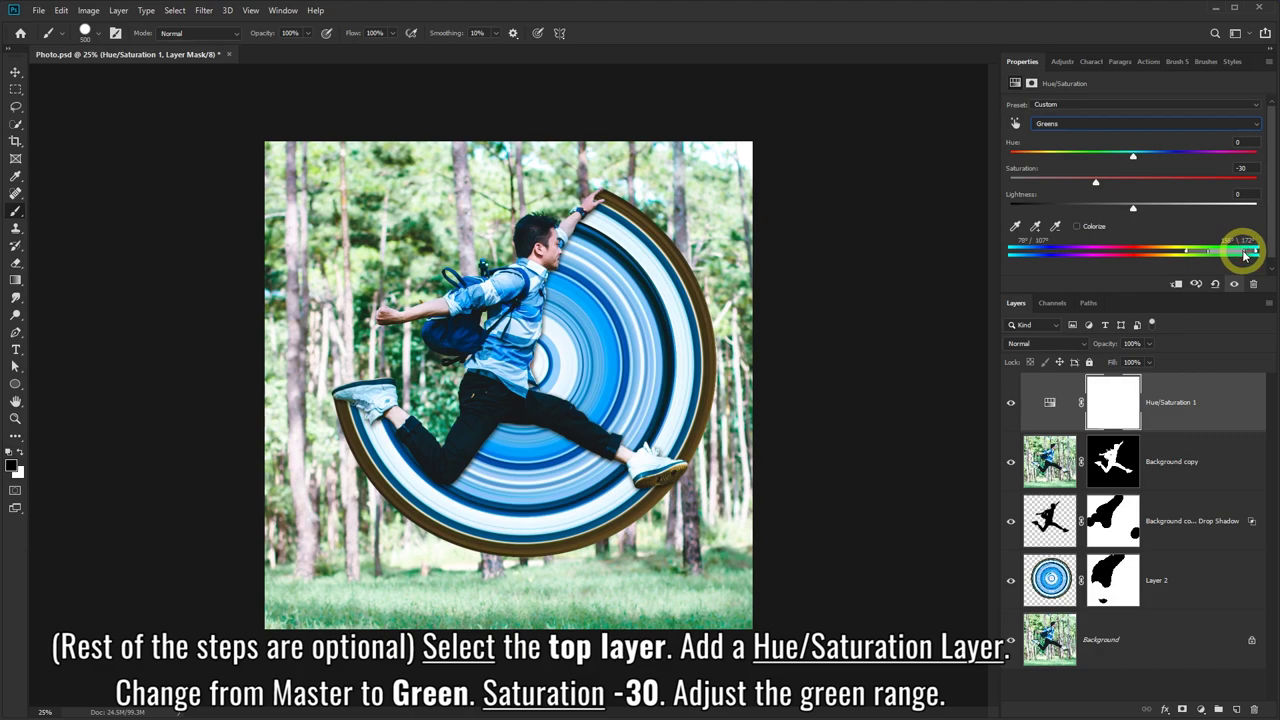
left_click(1011, 403)
left_click(1011, 403)
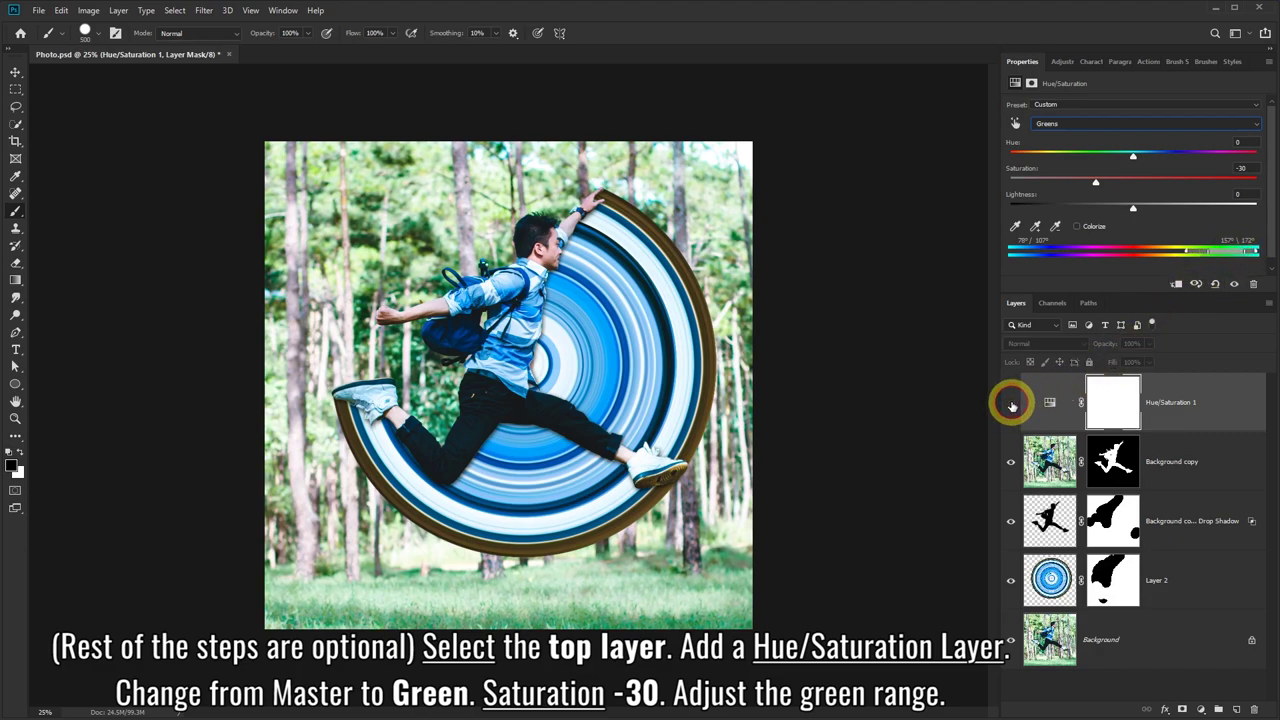
left_click(1011, 405)
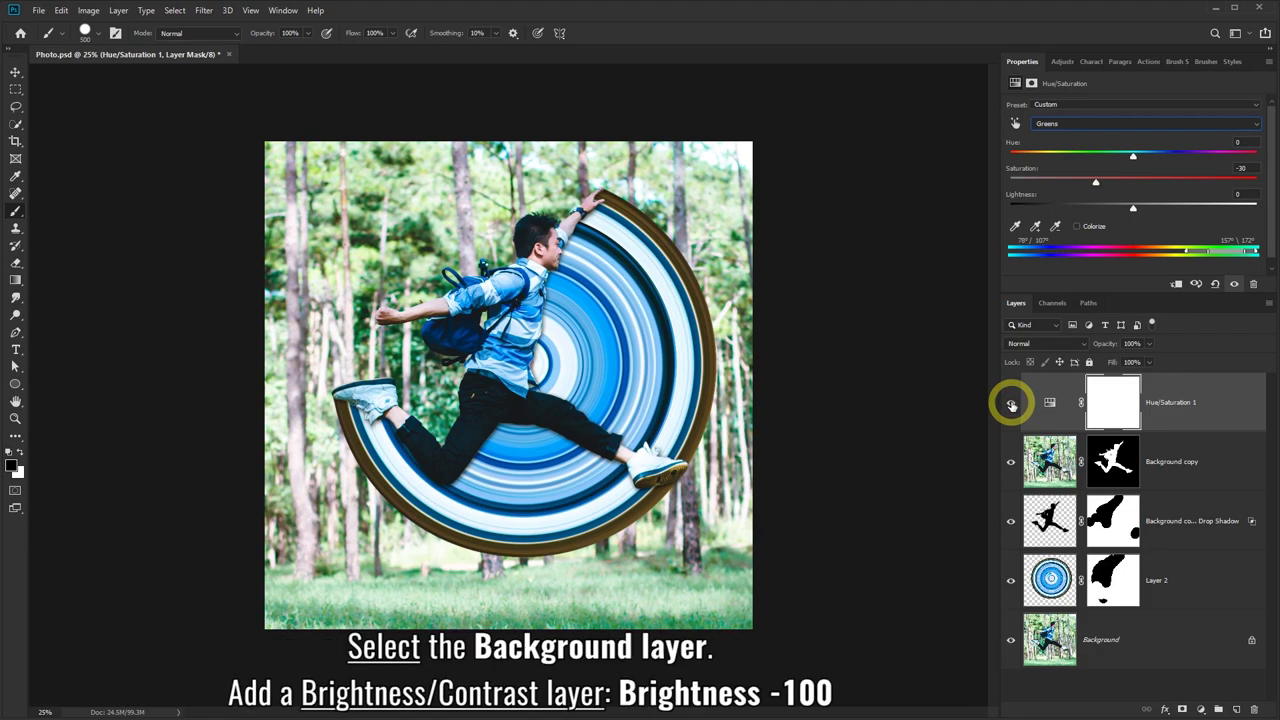
Step: Add a Brightness/Contrast layer above Background at Brightness -100, toggling it to compare
left_click(1112, 638)
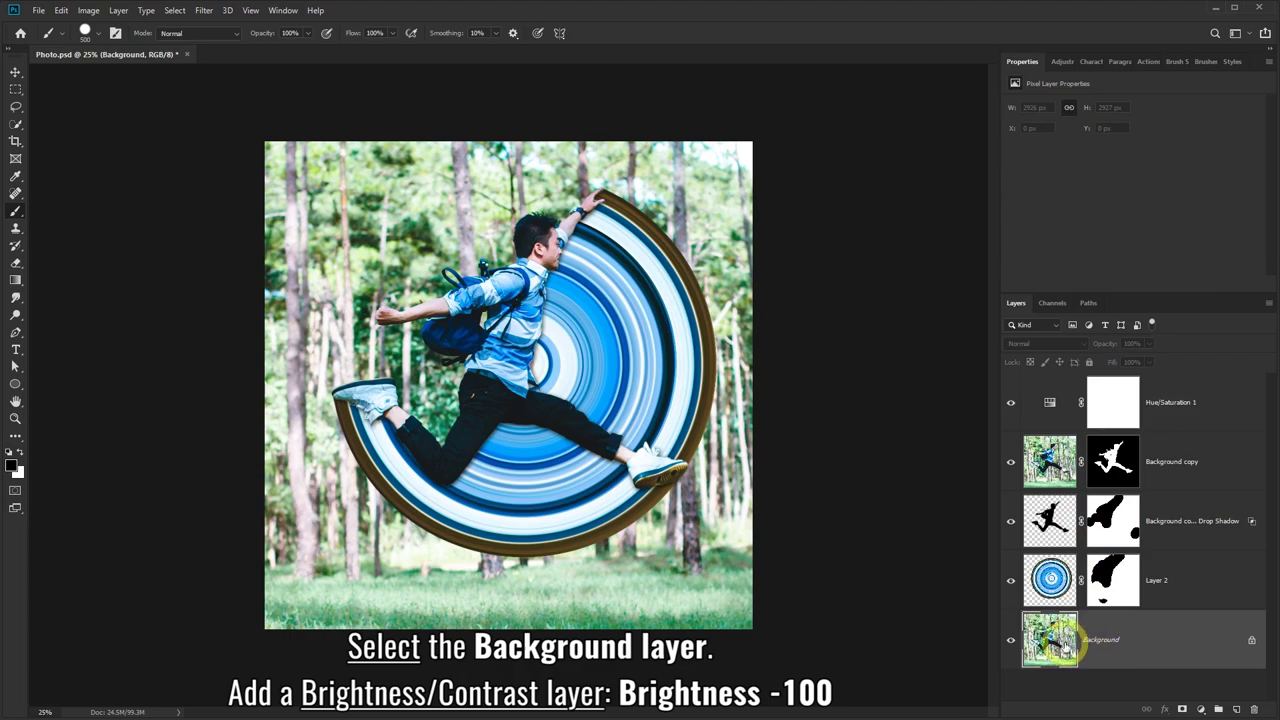
left_click(1201, 709)
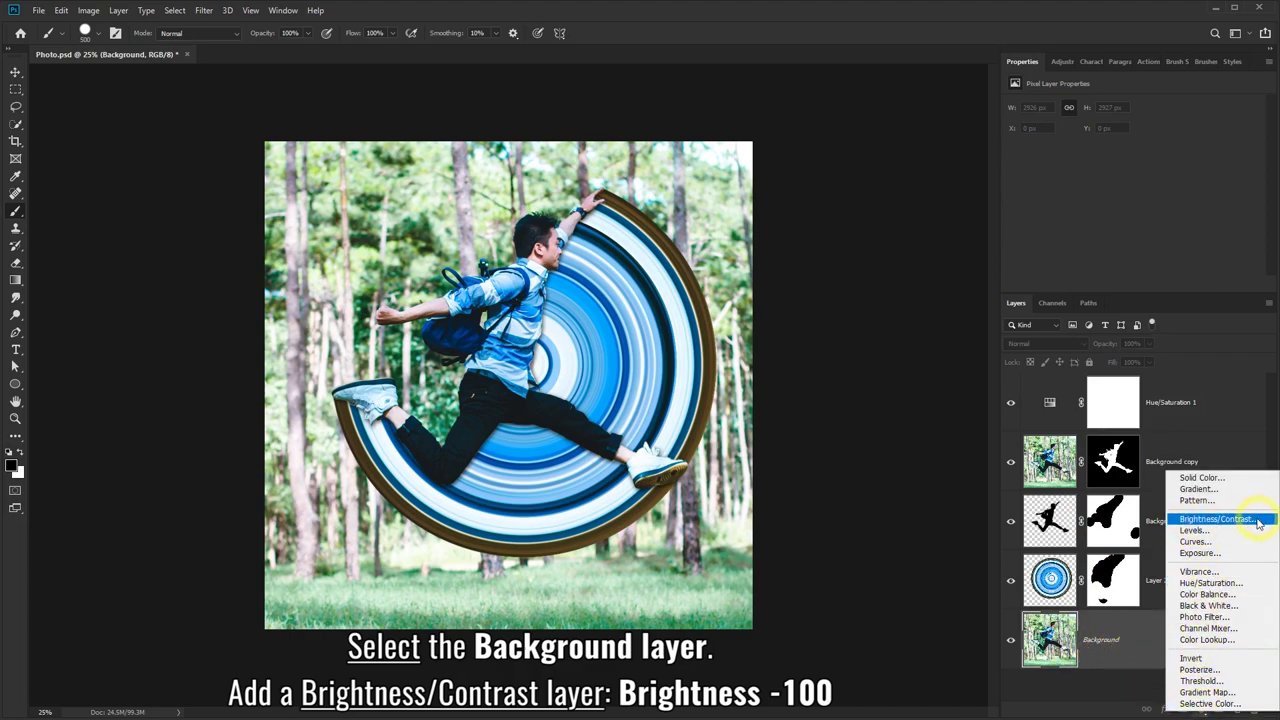
left_click(1222, 520)
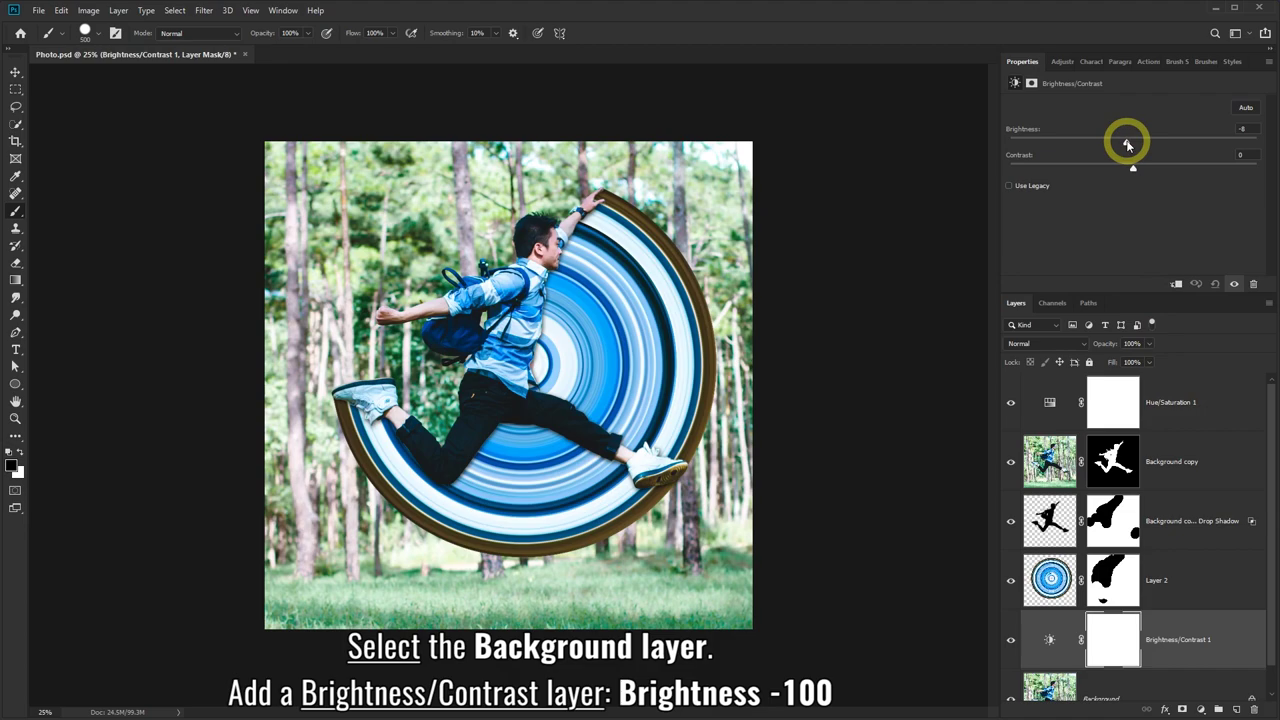
mouse_move(1127, 145)
left_mouse_down()
mouse_move(1000, 143)
mouse_move(1055, 147)
left_mouse_up()
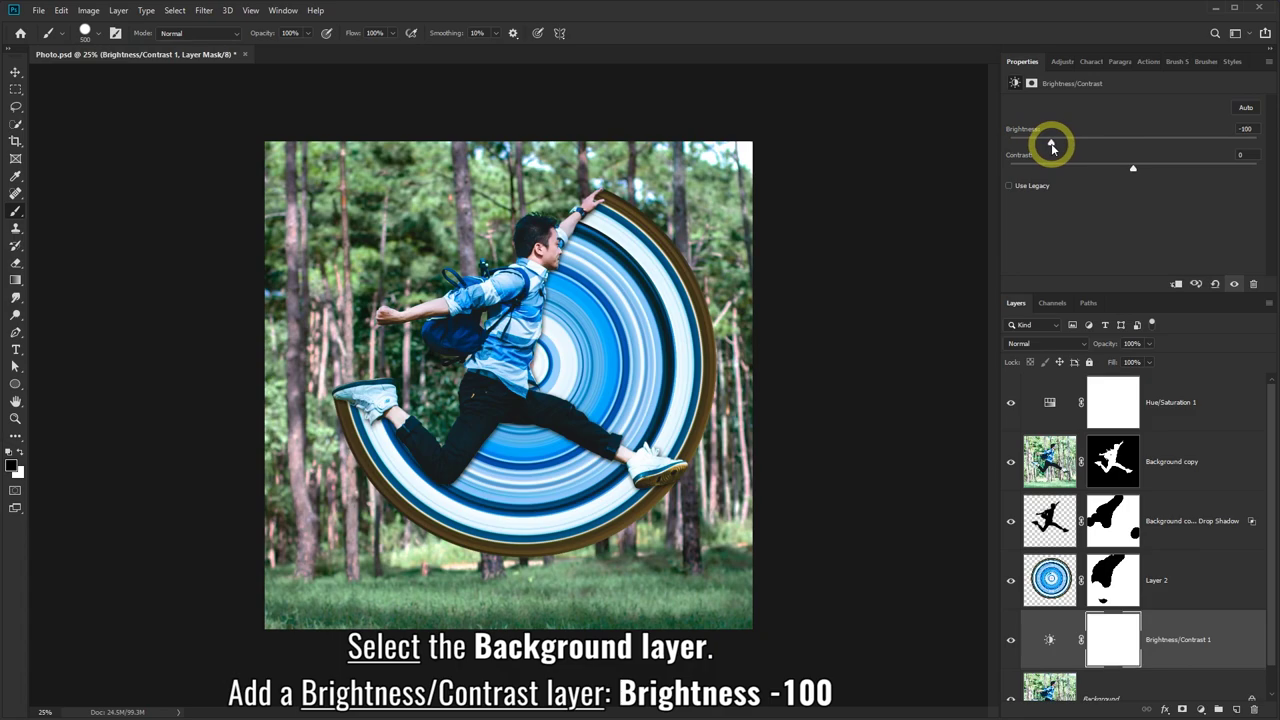
left_click(1011, 641)
left_click(1011, 641)
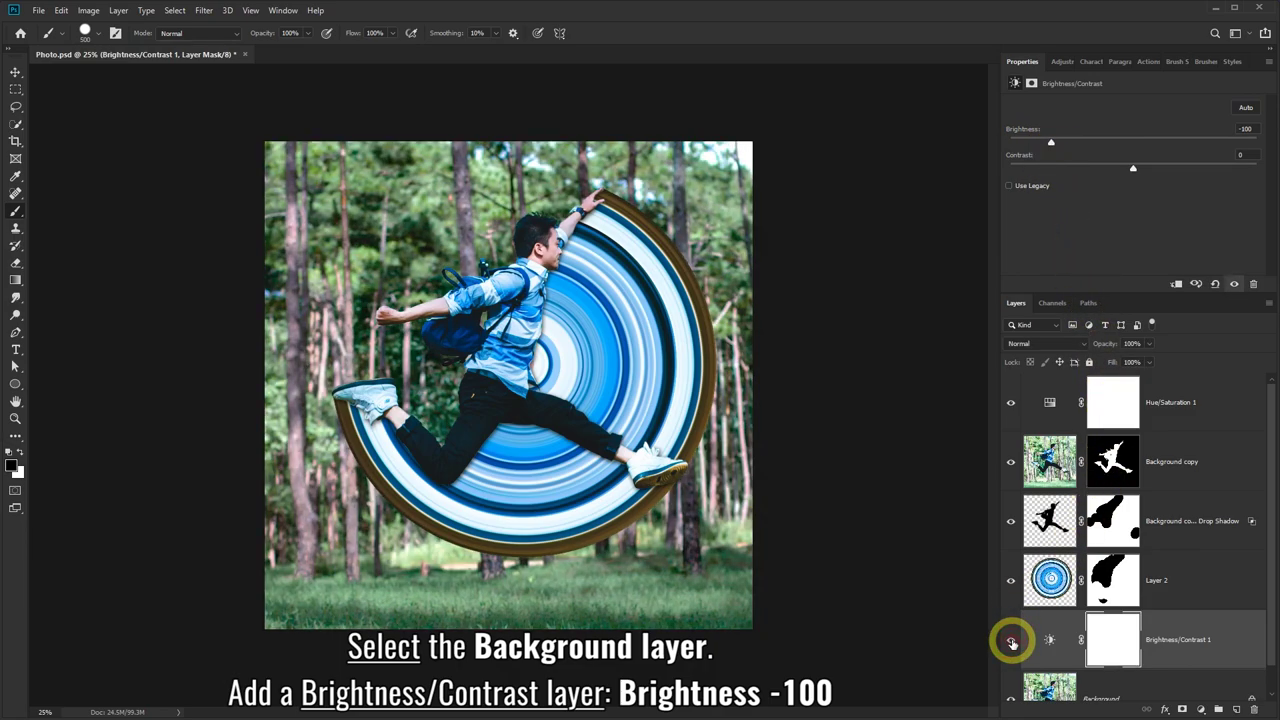